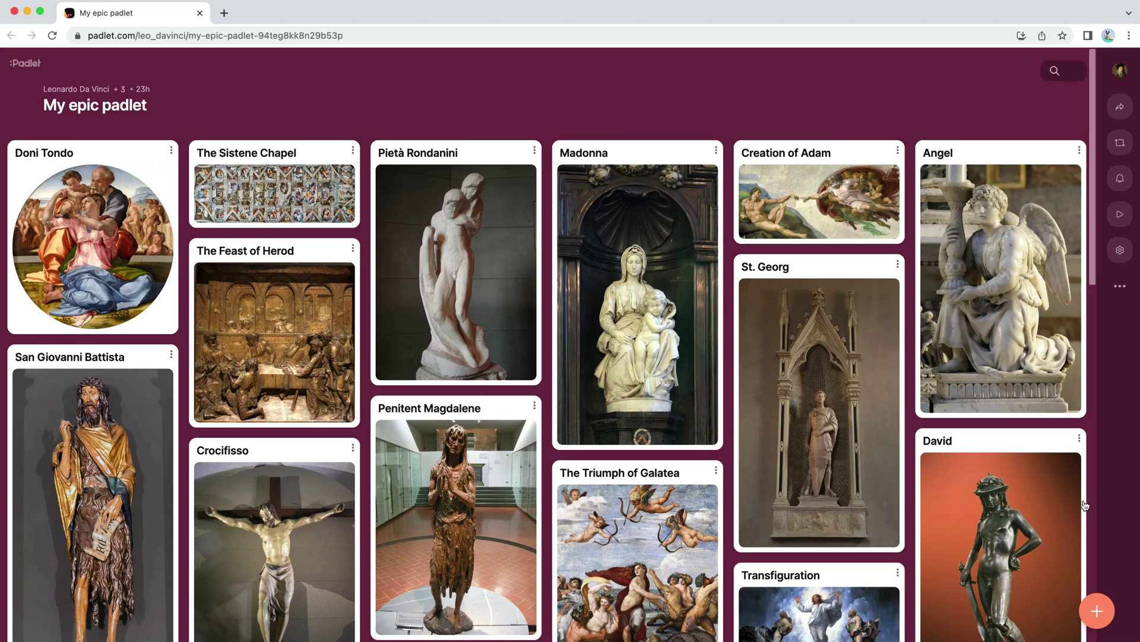
Step: Go to padlet.com in the browser
scroll(1088, 504, "down", 2)
scroll(1088, 504, "down", 10)
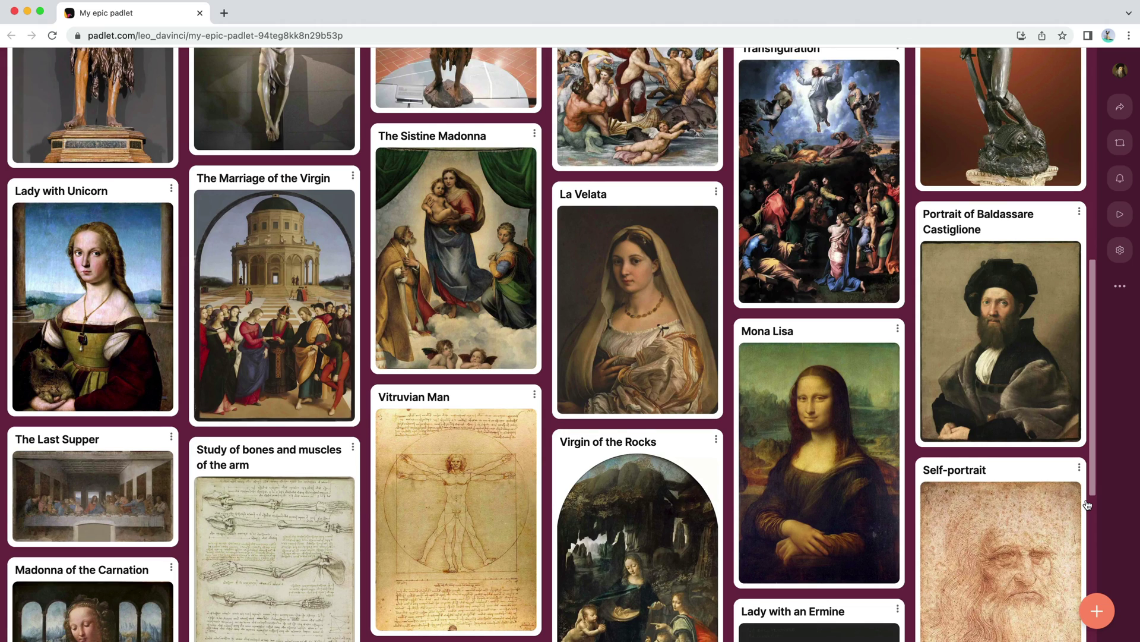
scroll(1088, 505, "down", 8)
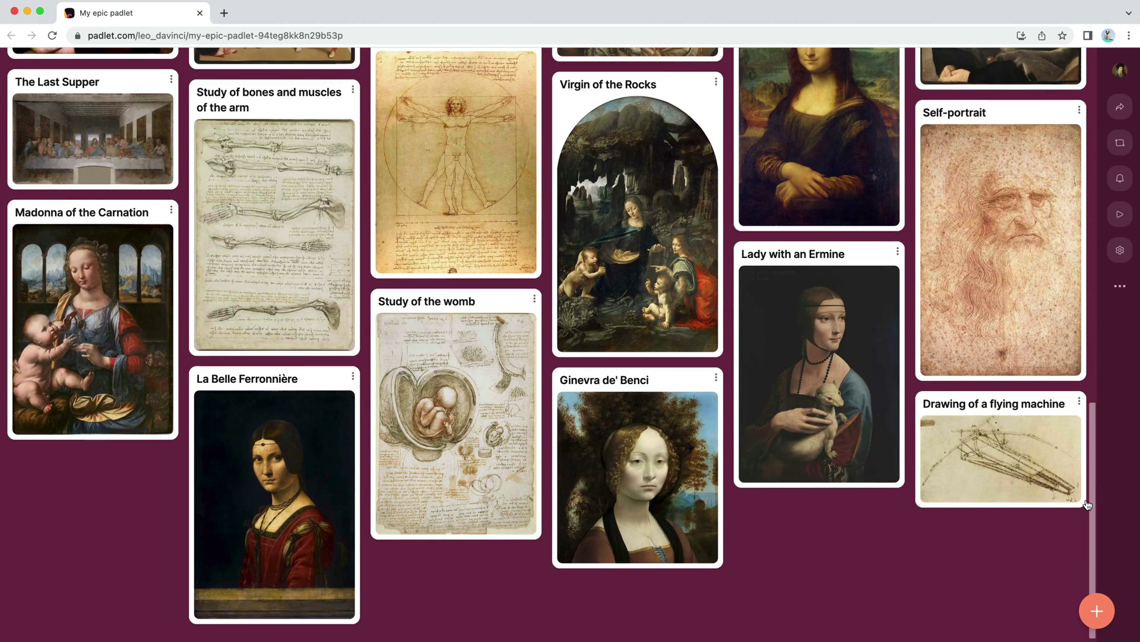
scroll(1088, 504, "up", 20)
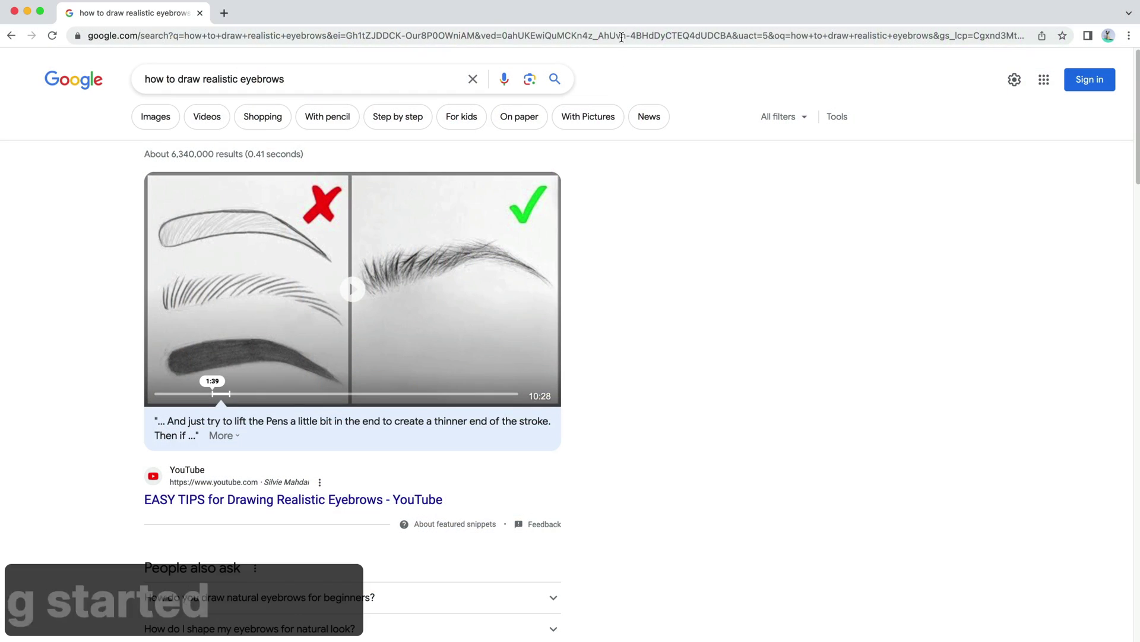
left_click(620, 36)
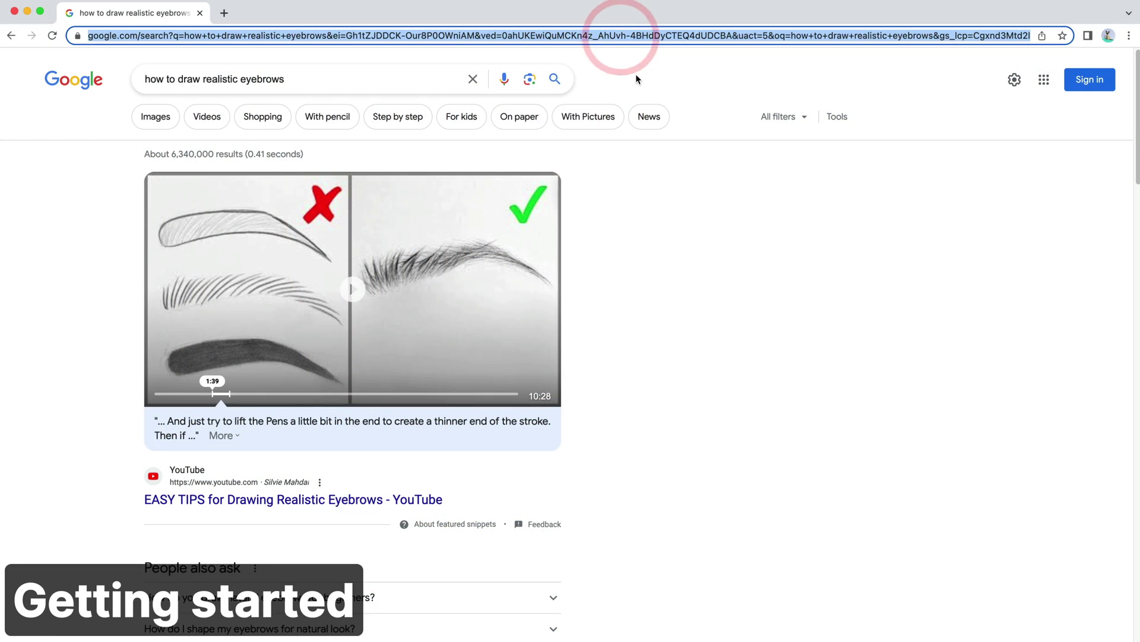
type("padlet.com")
key("Return")
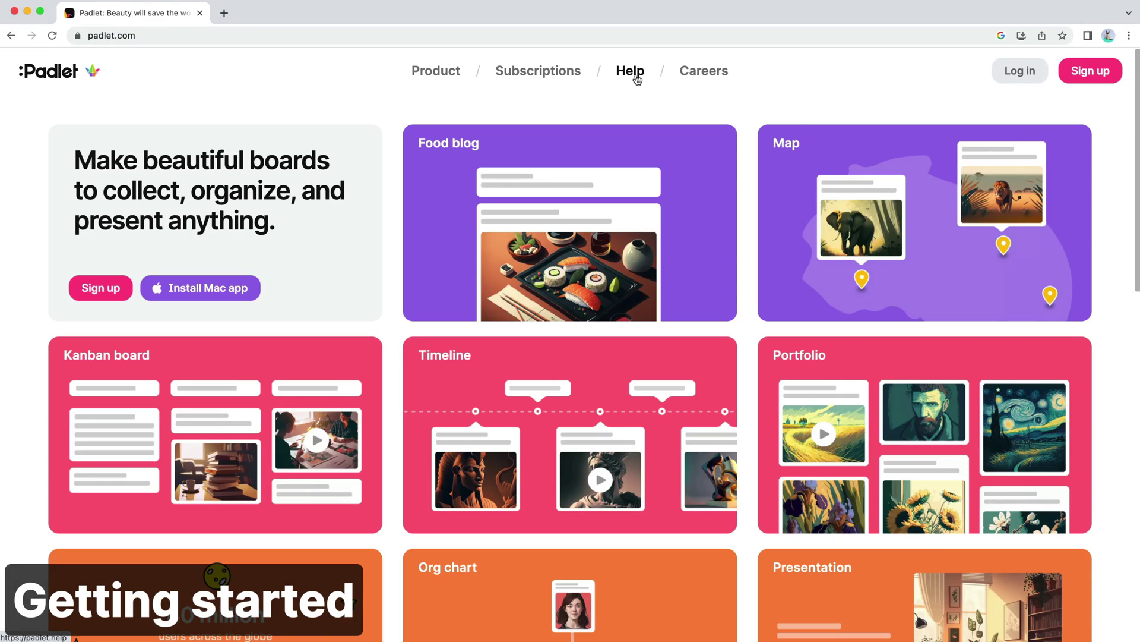
Step: Sign up for a Padlet account with an email address and a password
left_click(1087, 85)
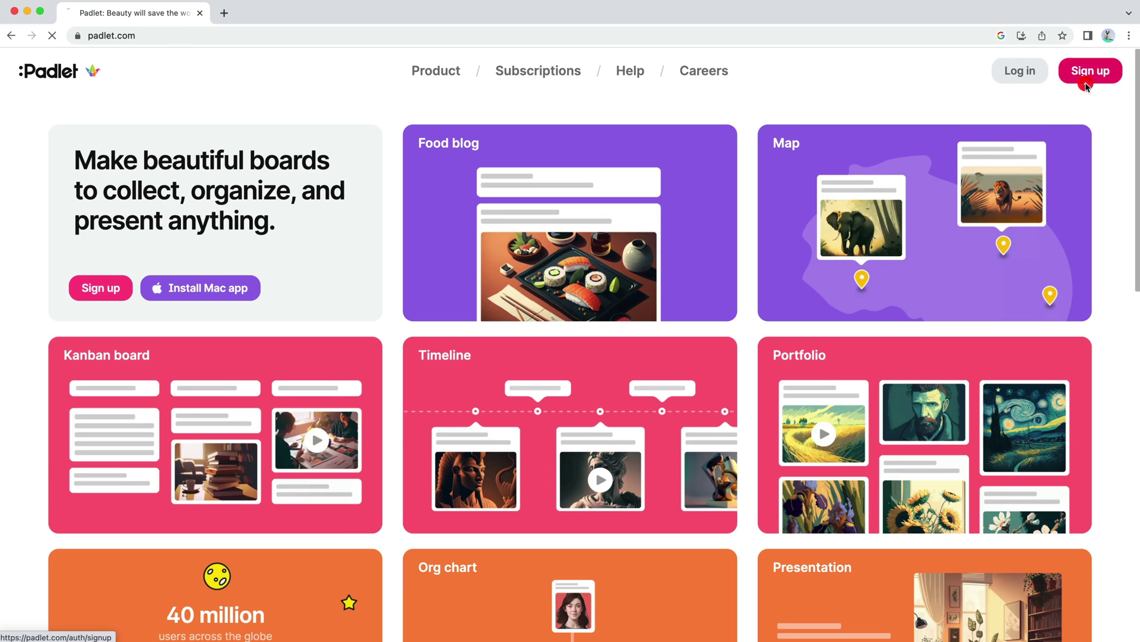
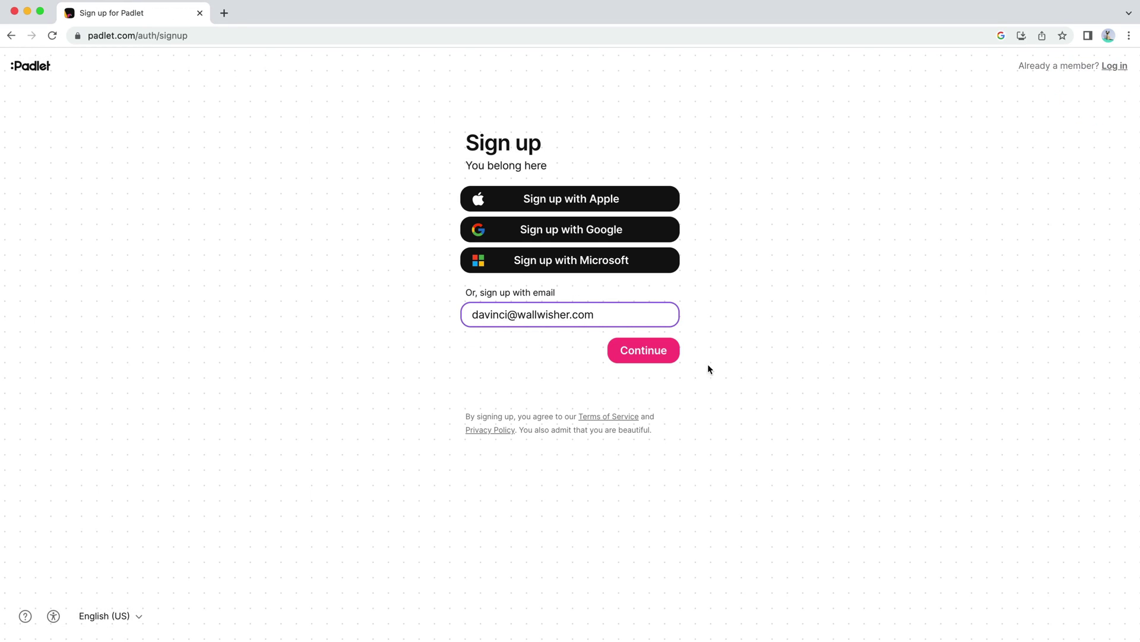
left_click(672, 358)
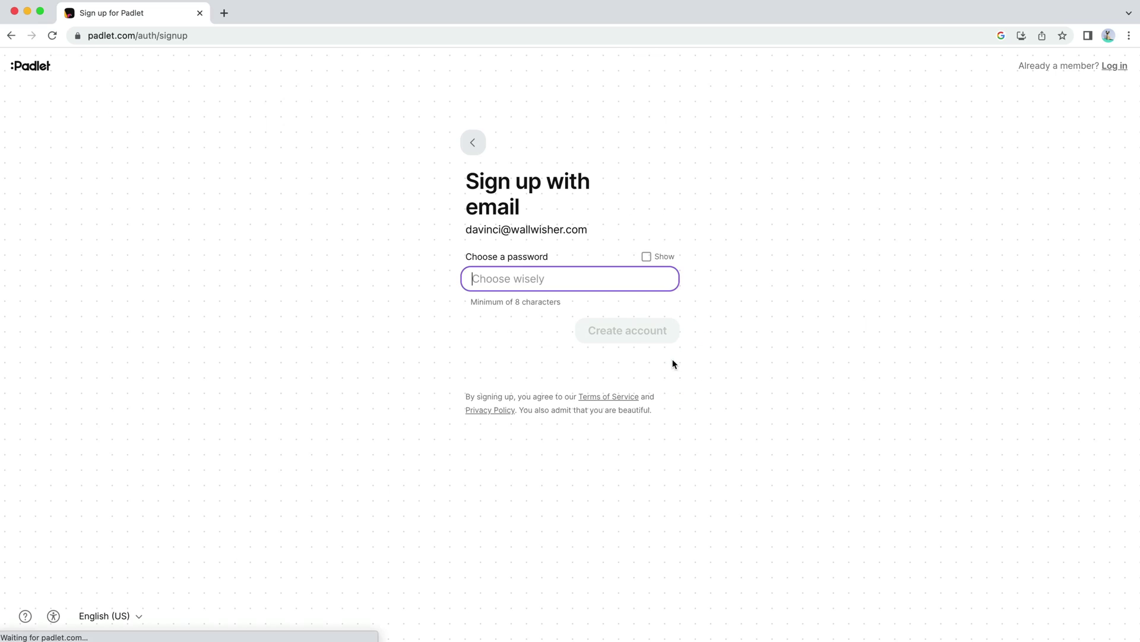
type("••")
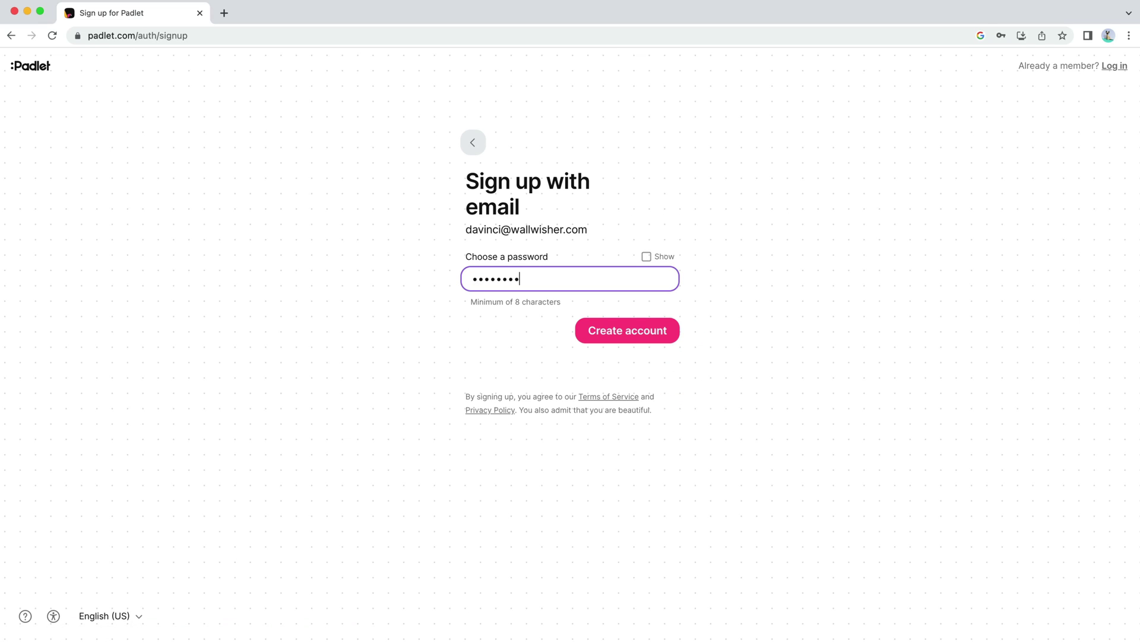
key("Return")
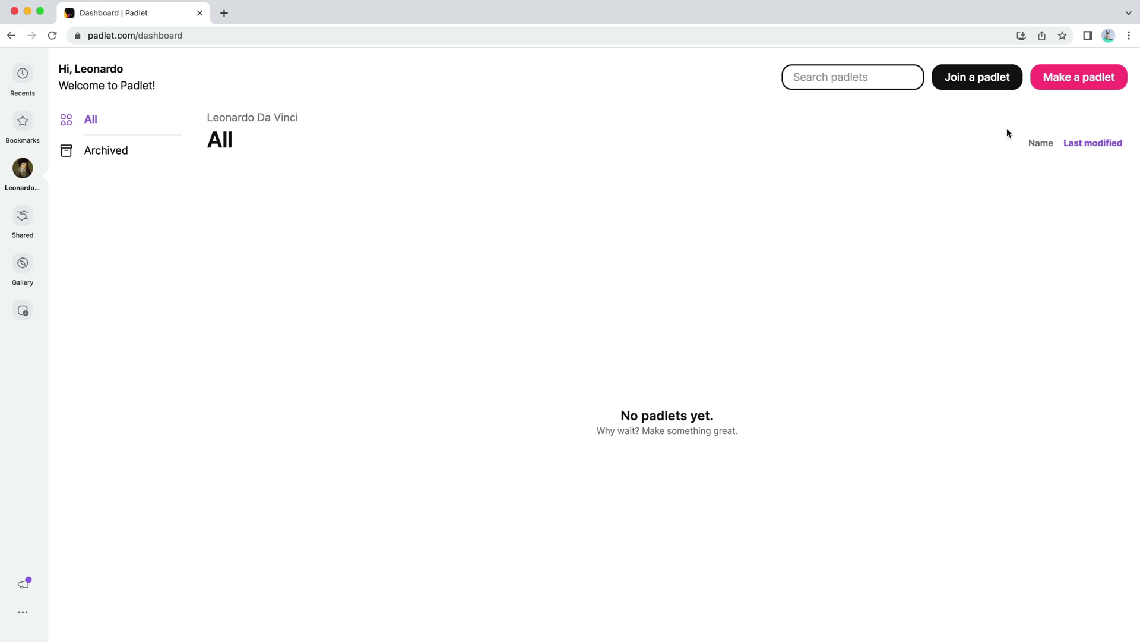
Step: Create a new Wall-format padlet and dismiss its settings panel
left_click(1096, 82)
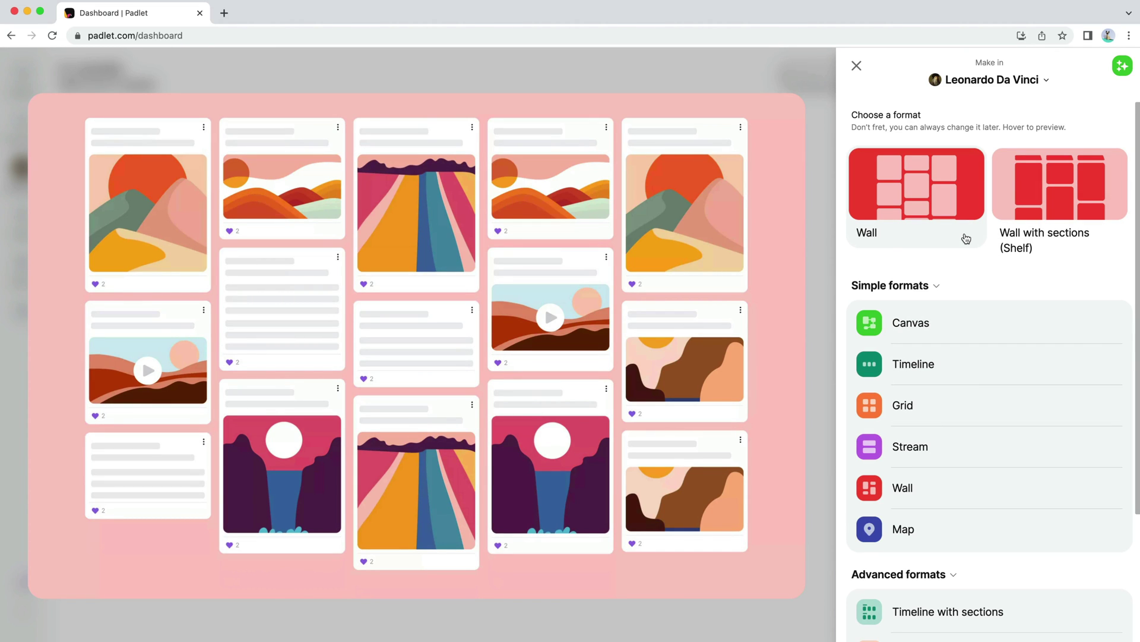
left_click(967, 238)
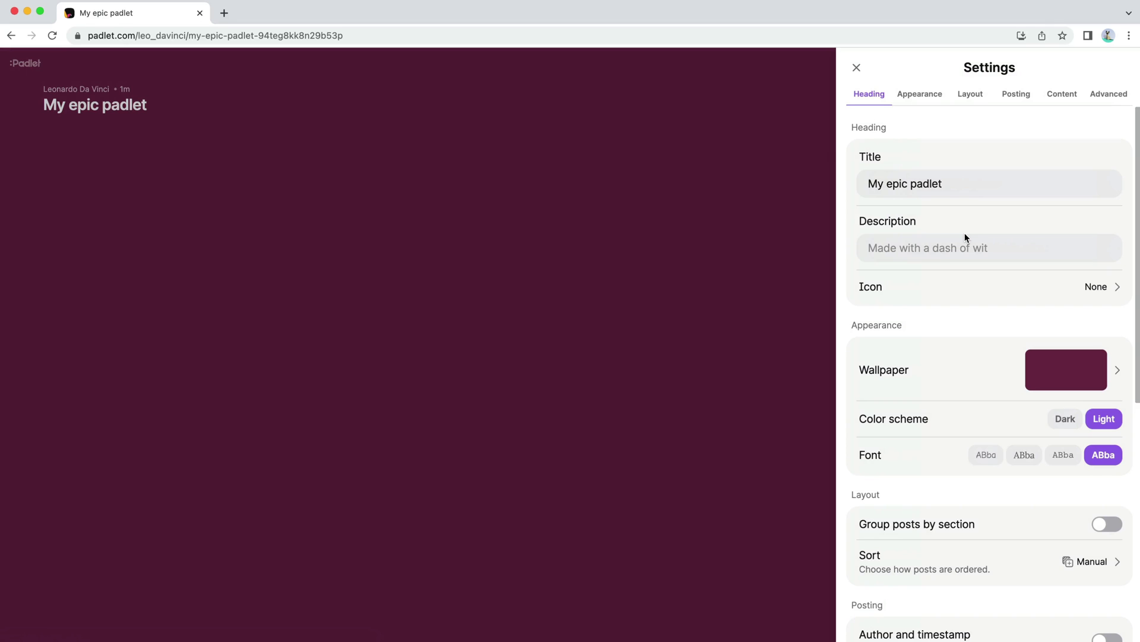
left_click(766, 257)
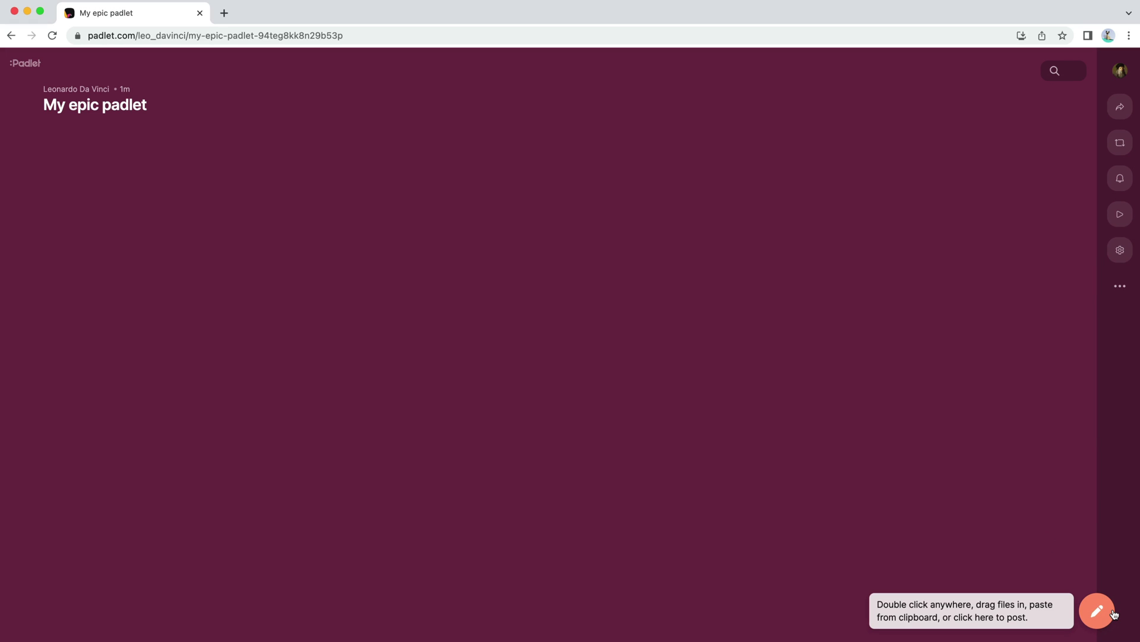
Step: Add the Mona Lisa image from Downloads as a post titled 'Mona Lisa' and publish it
left_click(941, 629)
left_click_drag(943, 558, 759, 441)
type("Mo")
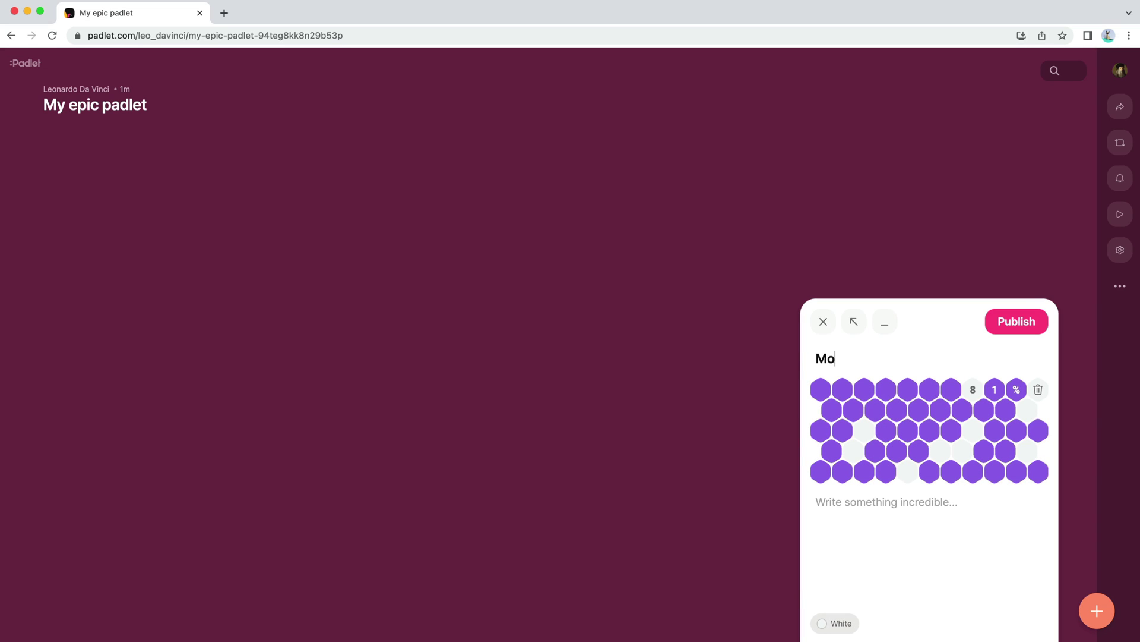
type("na Lisa")
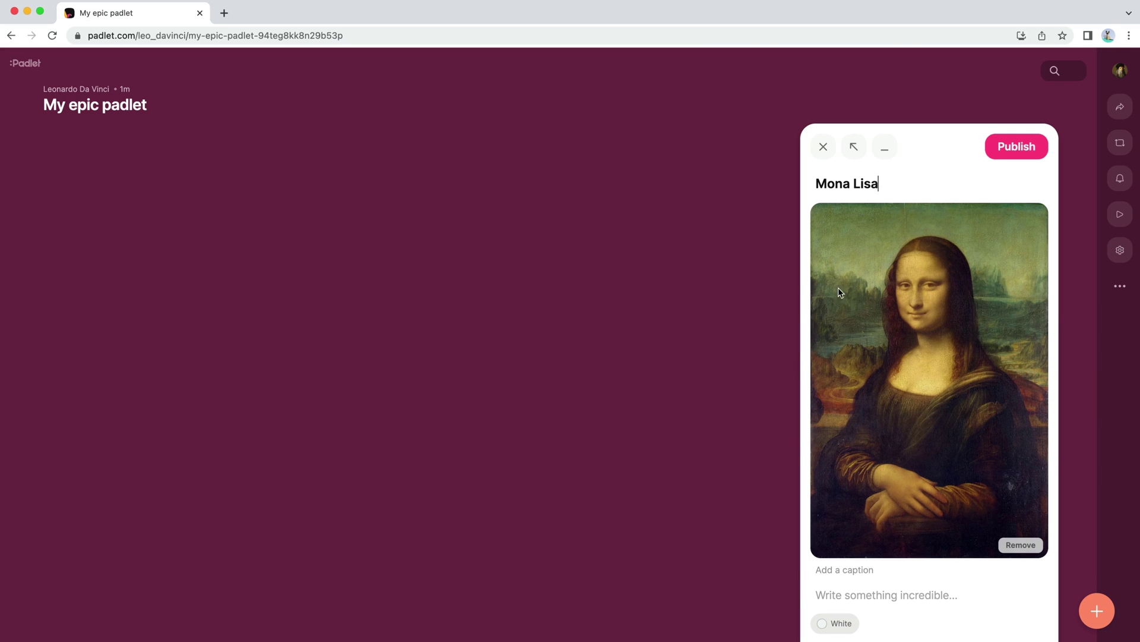
left_click(1038, 158)
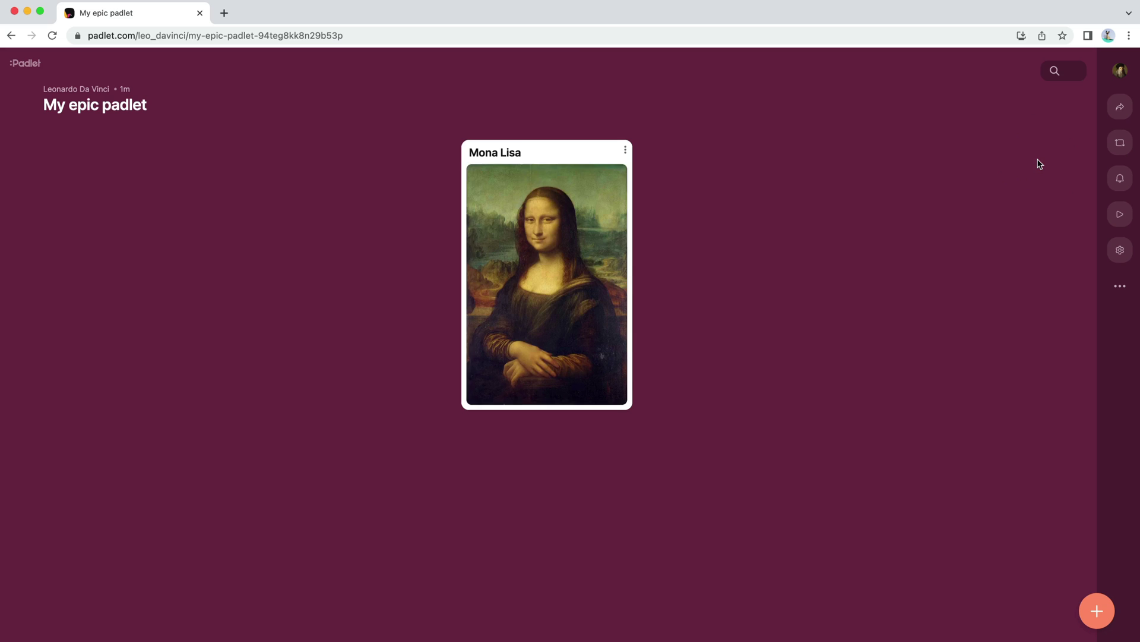
Step: Upload all eleven Da Vinci images and publish the post titled 'The Last Supper'
key("super+Tab")
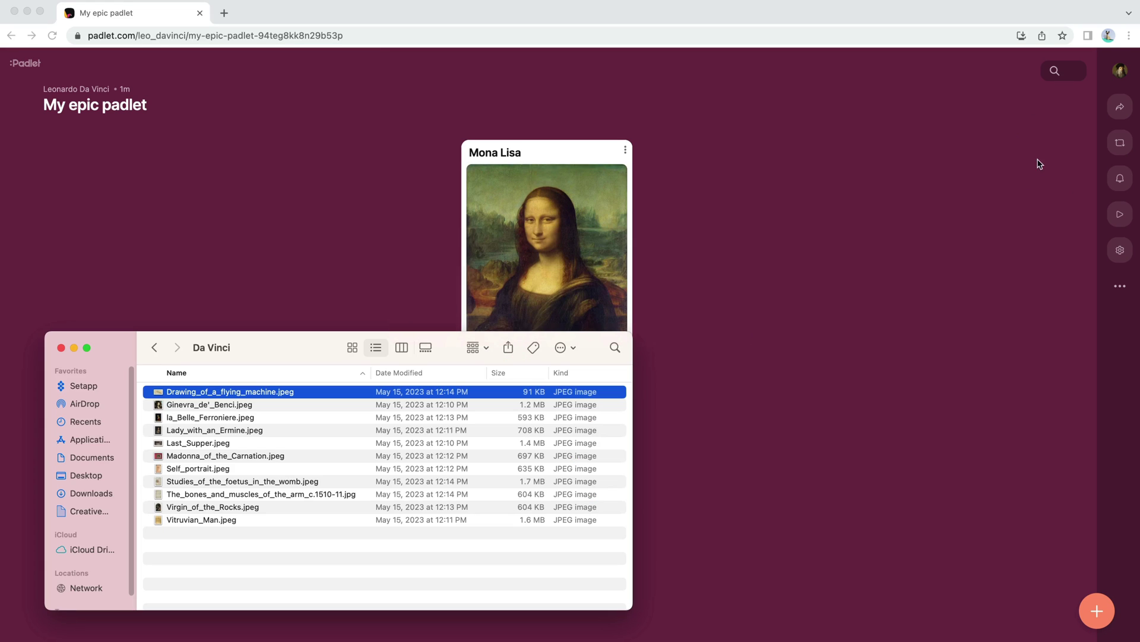
key("super+a")
left_click_drag(222, 494, 772, 327)
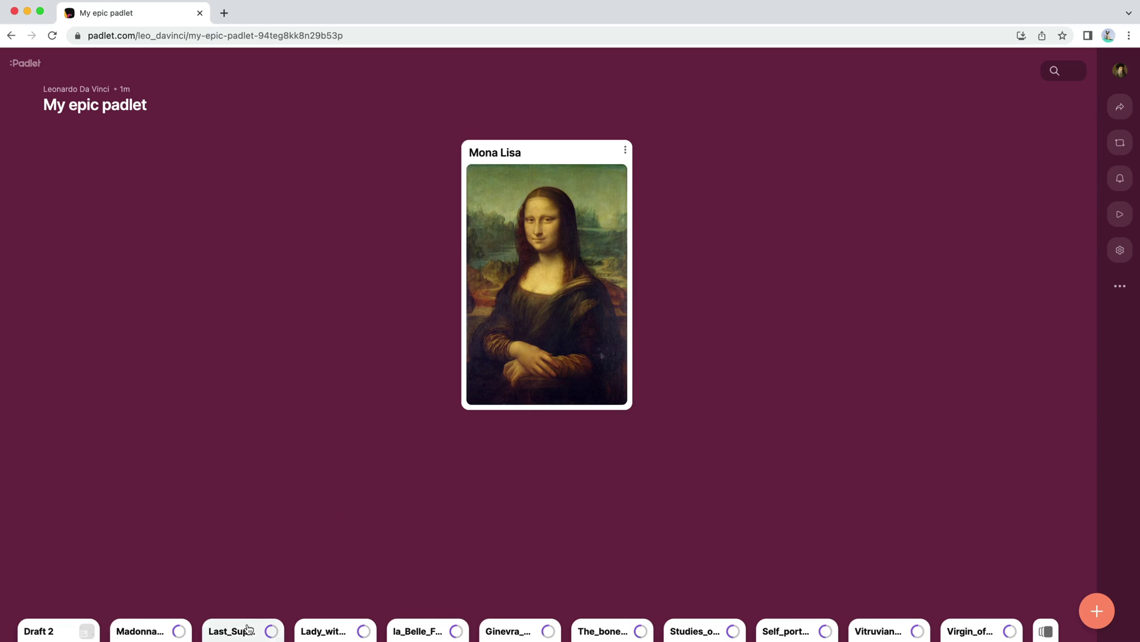
type("The Last Su")
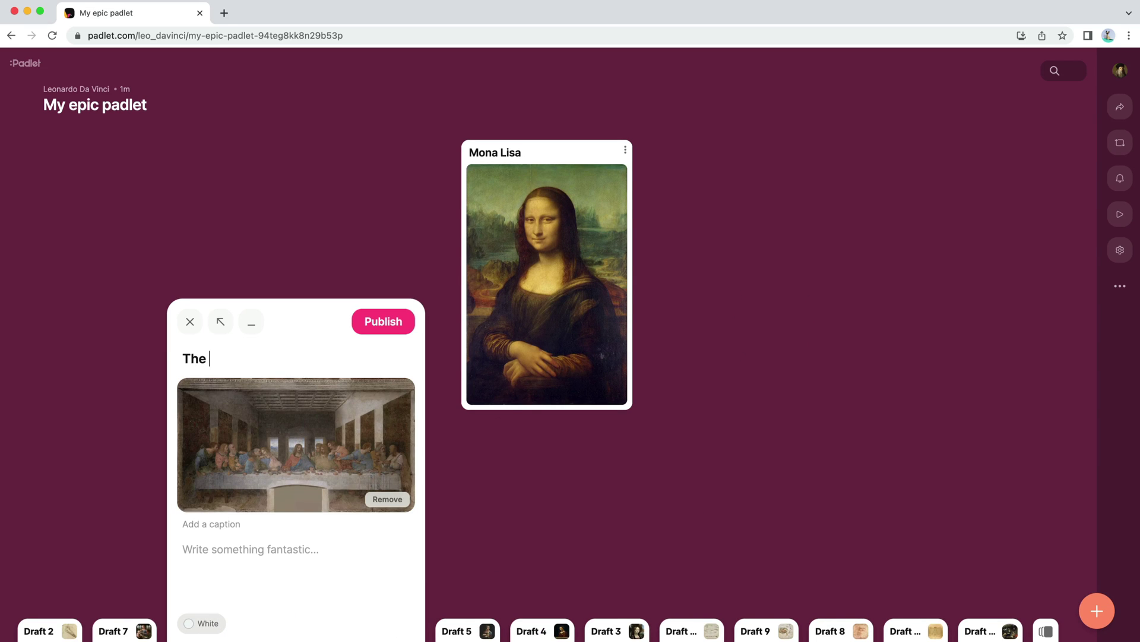
type("pper")
key("super+Return")
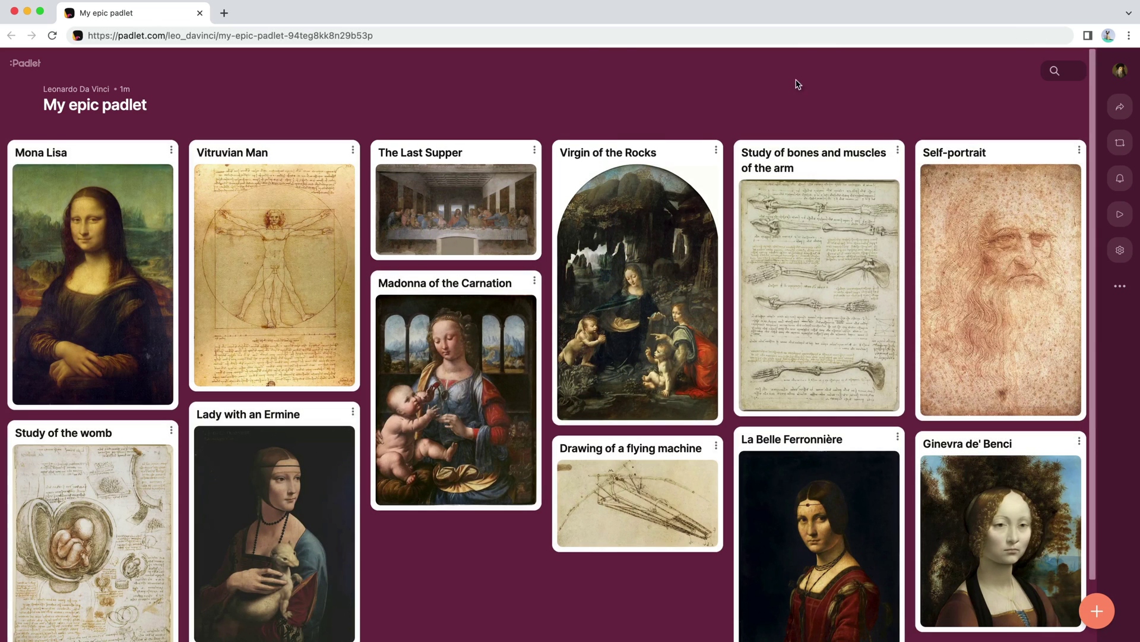
Step: Send the padlet's link to the Leo's Lads WhatsApp group, then return to the board
left_click(596, 37)
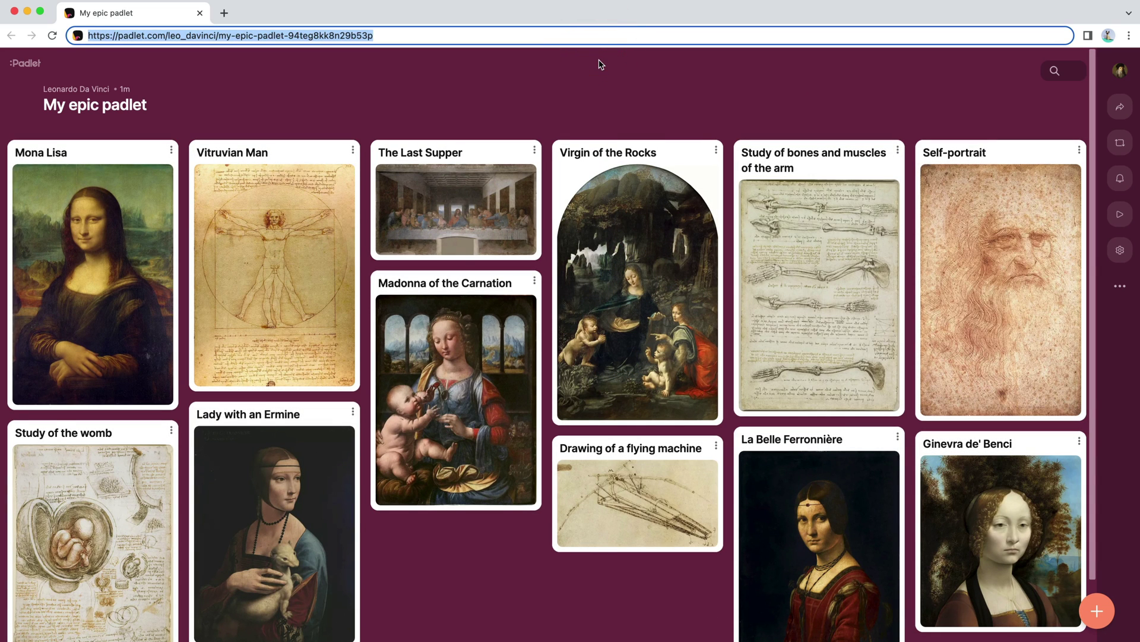
key("super+c")
key("super+Tab")
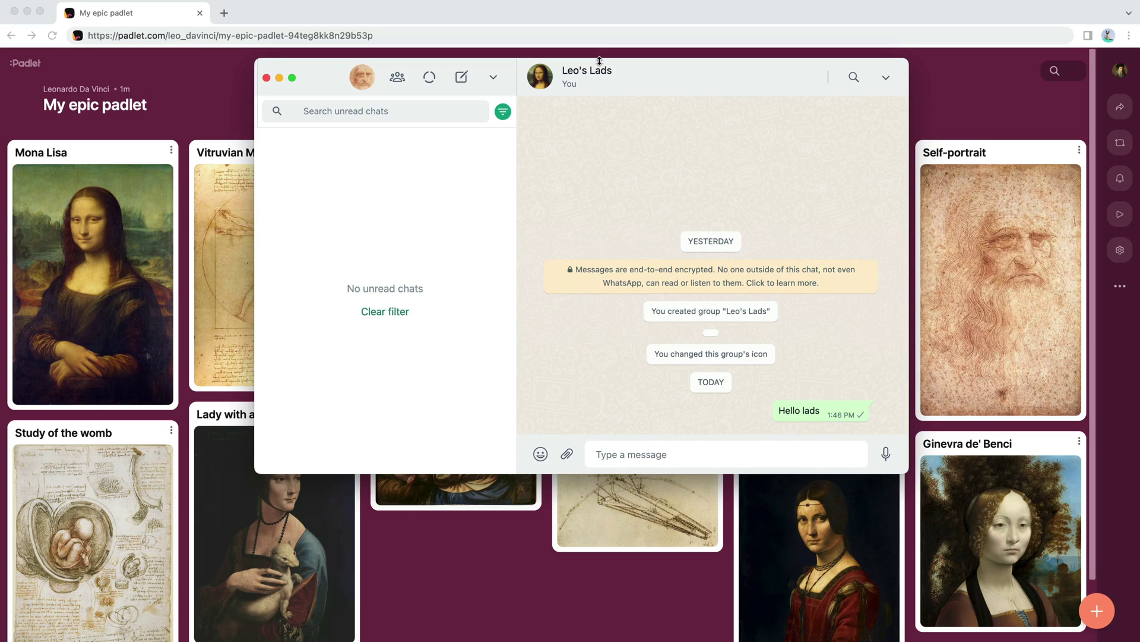
key("super+v")
key("Return")
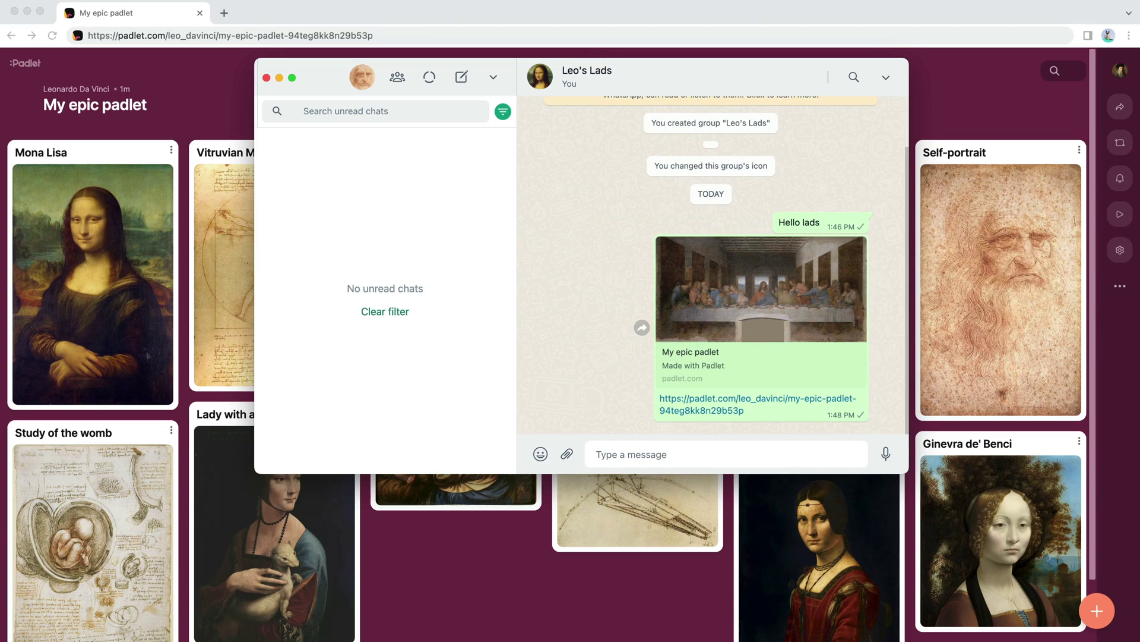
key("super+Tab")
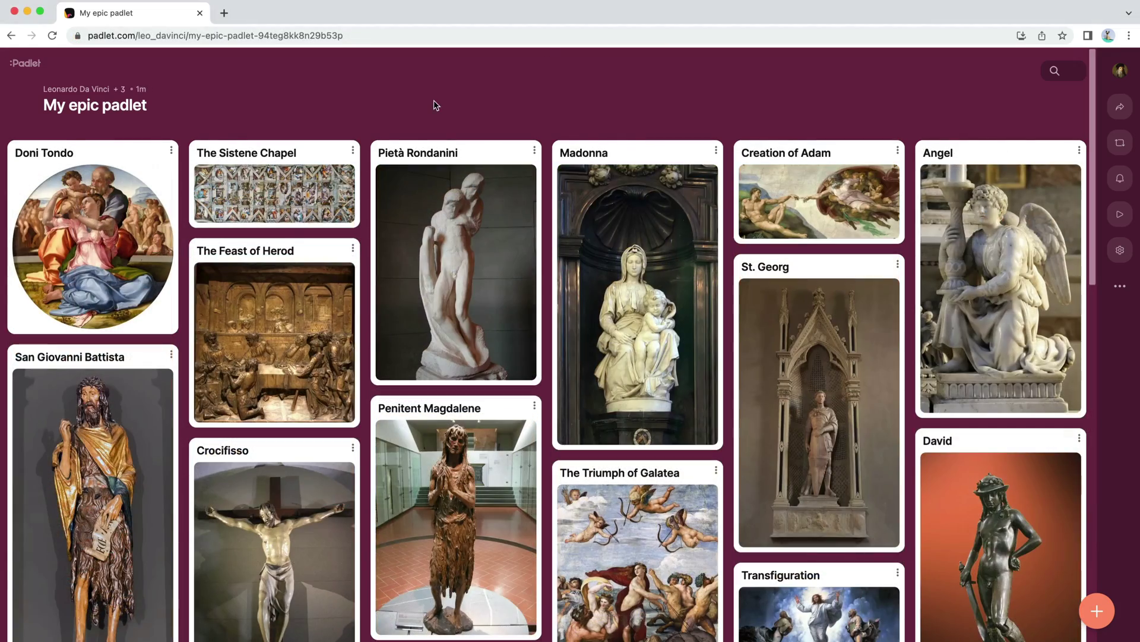
left_click(145, 304)
key("Right")
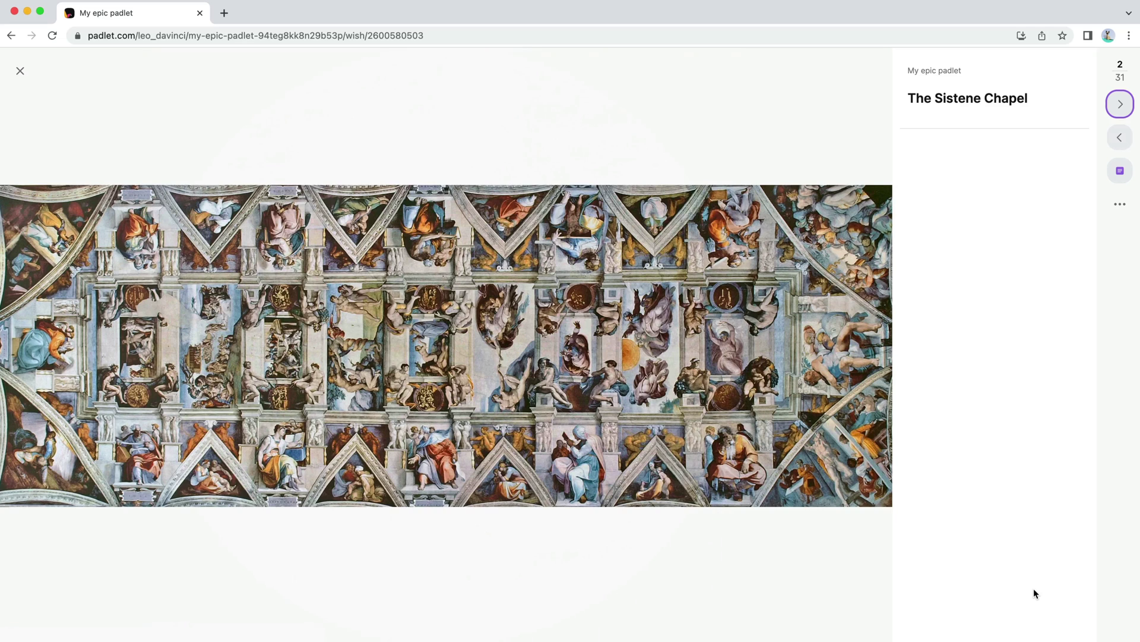
key("Right")
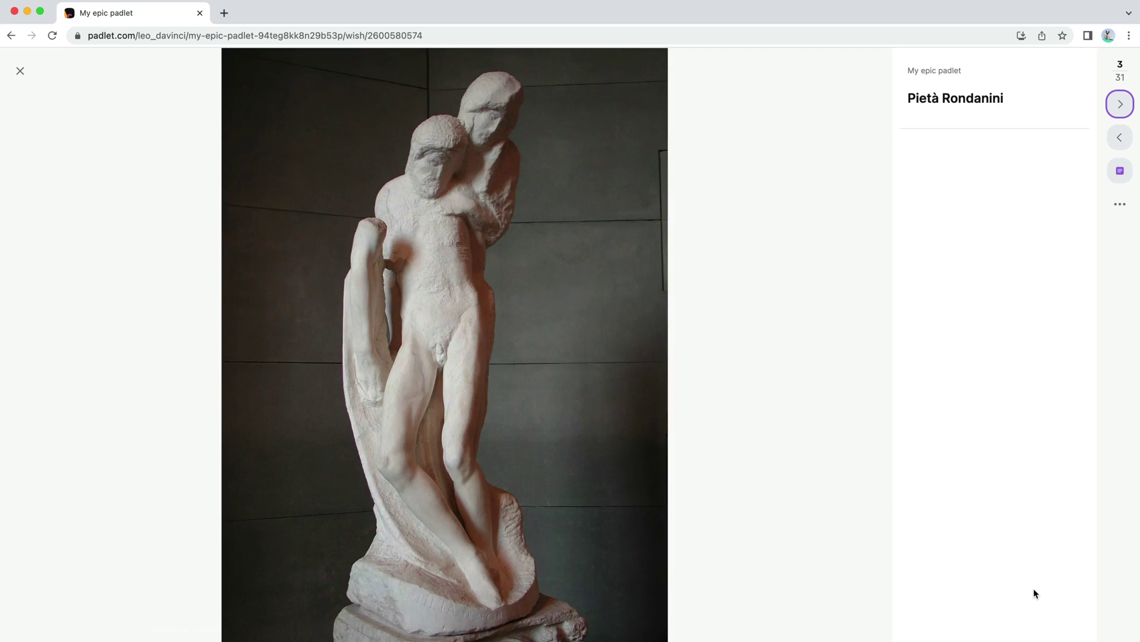
key("Right")
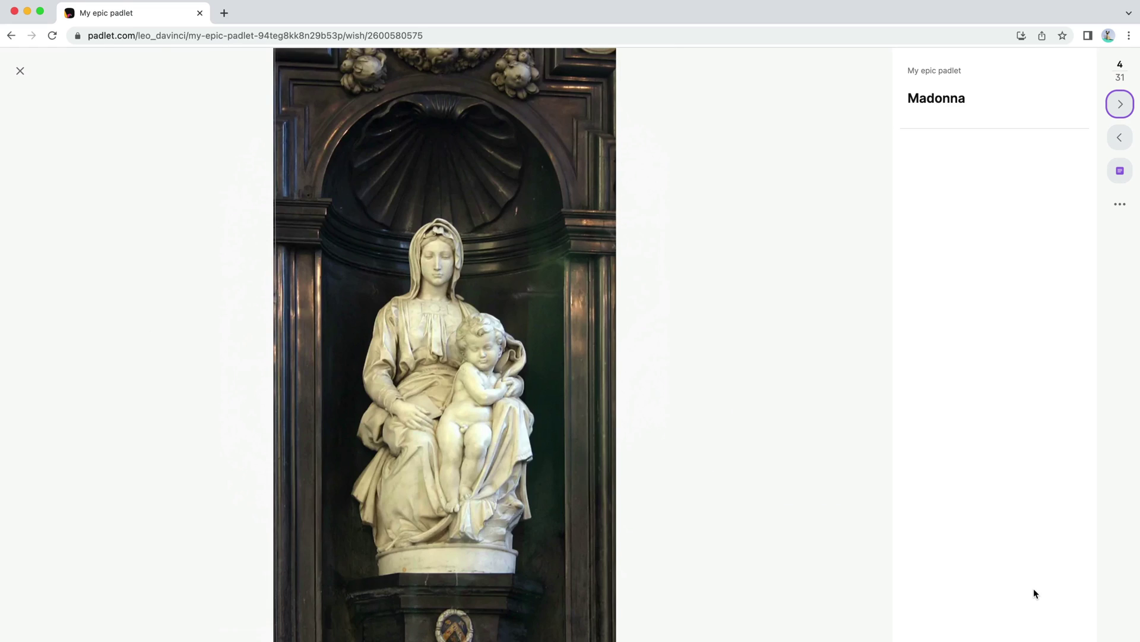
key("Right")
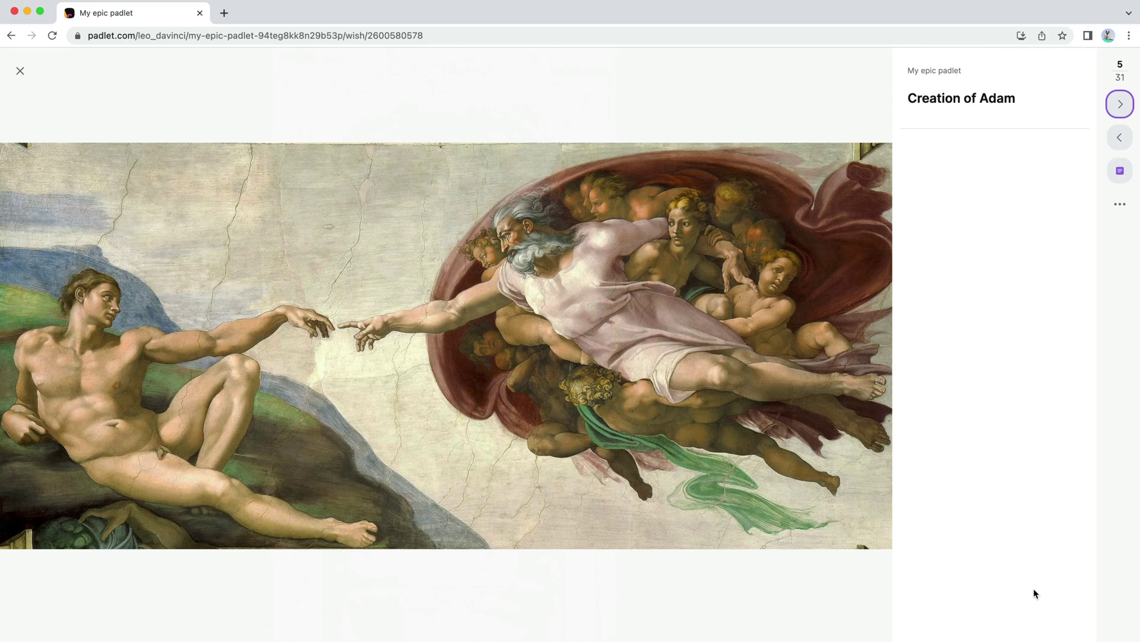
key("Escape")
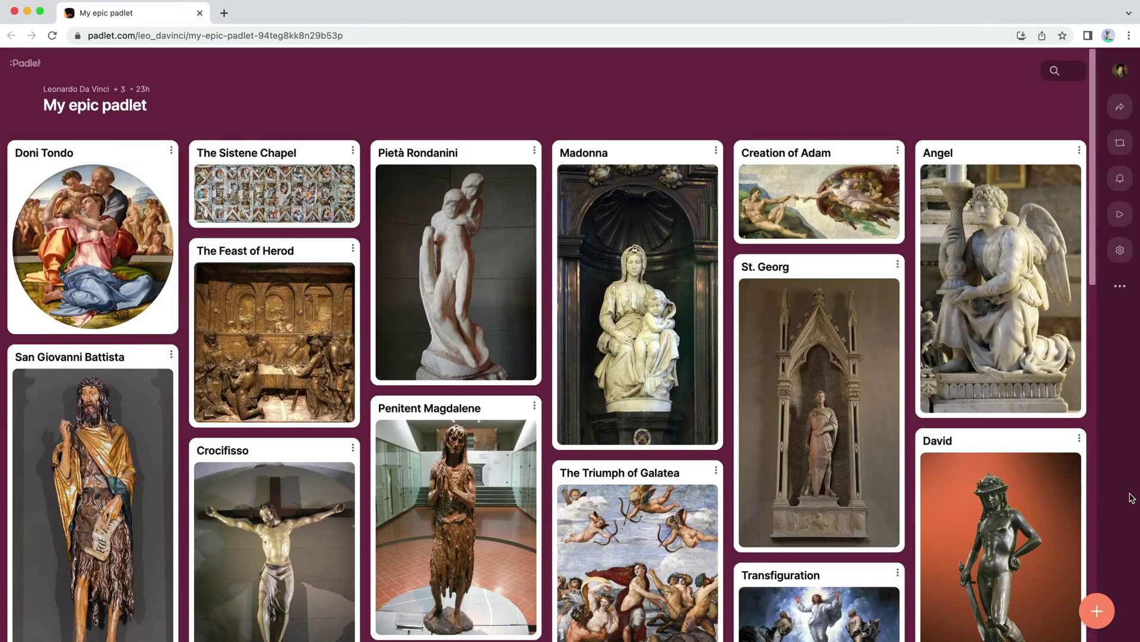
scroll(1090, 505, "down", 3)
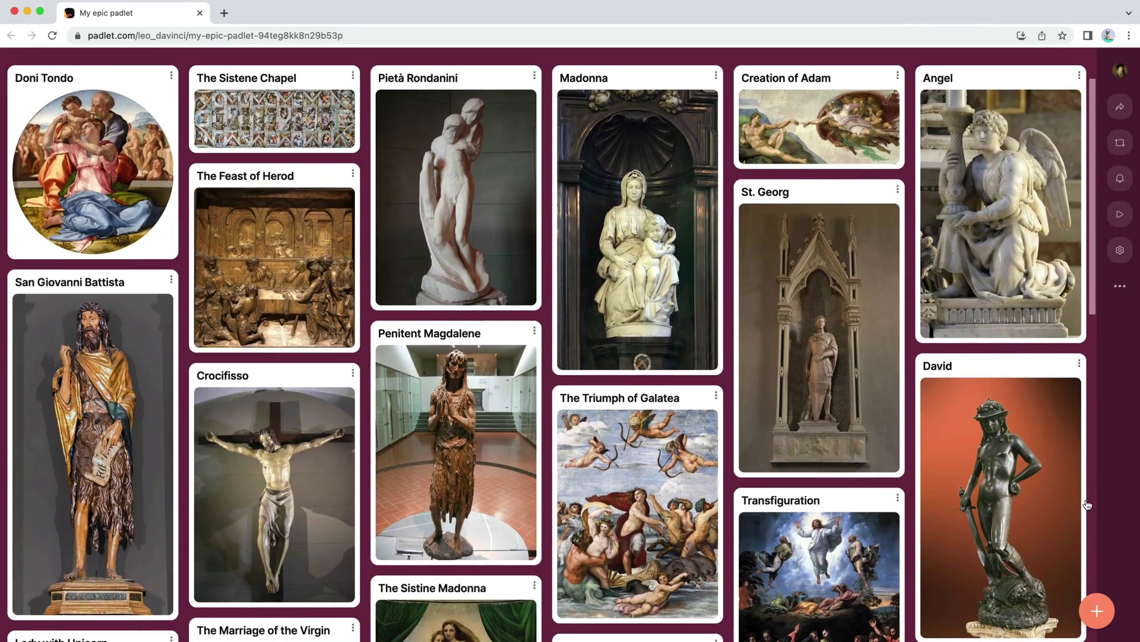
scroll(1088, 504, "down", 15)
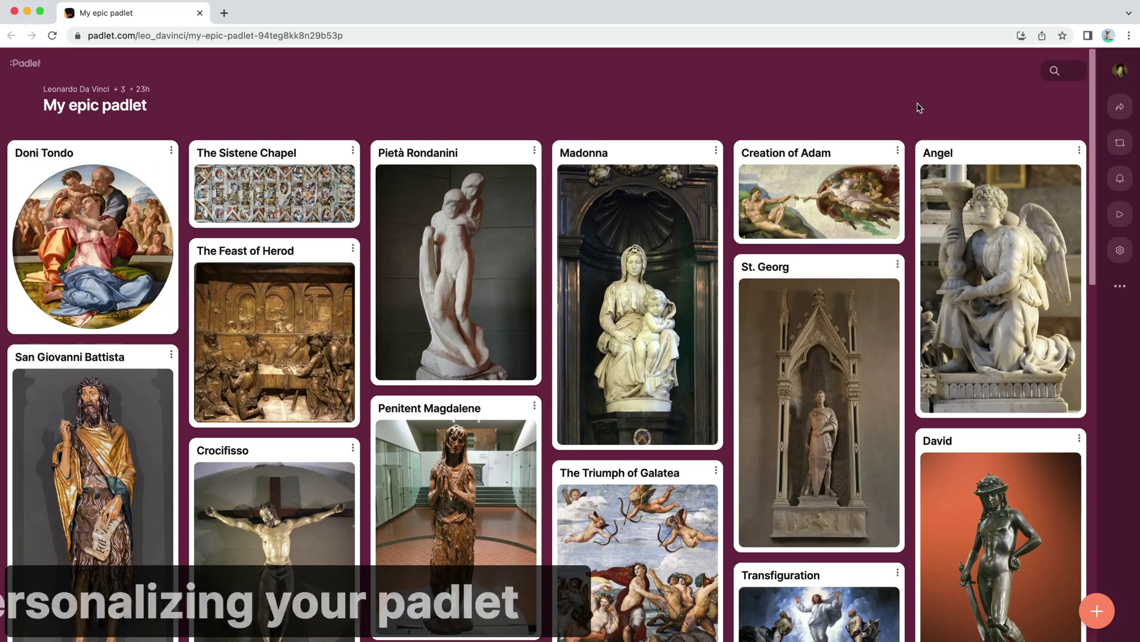
scroll(919, 107, "down", 10)
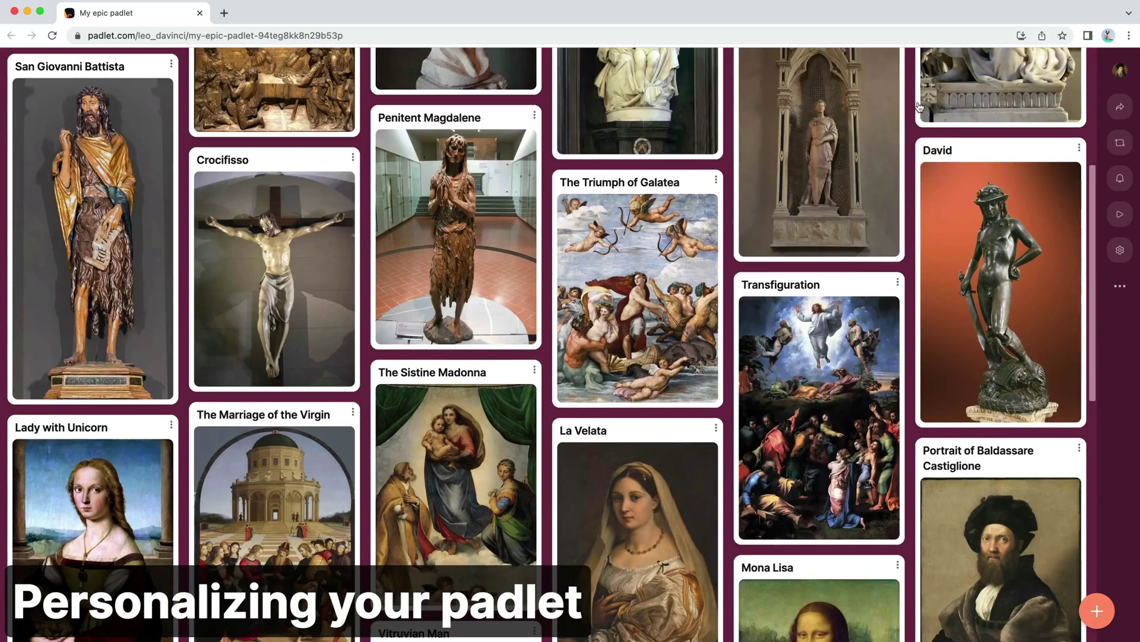
scroll(913, 123, "down", 5)
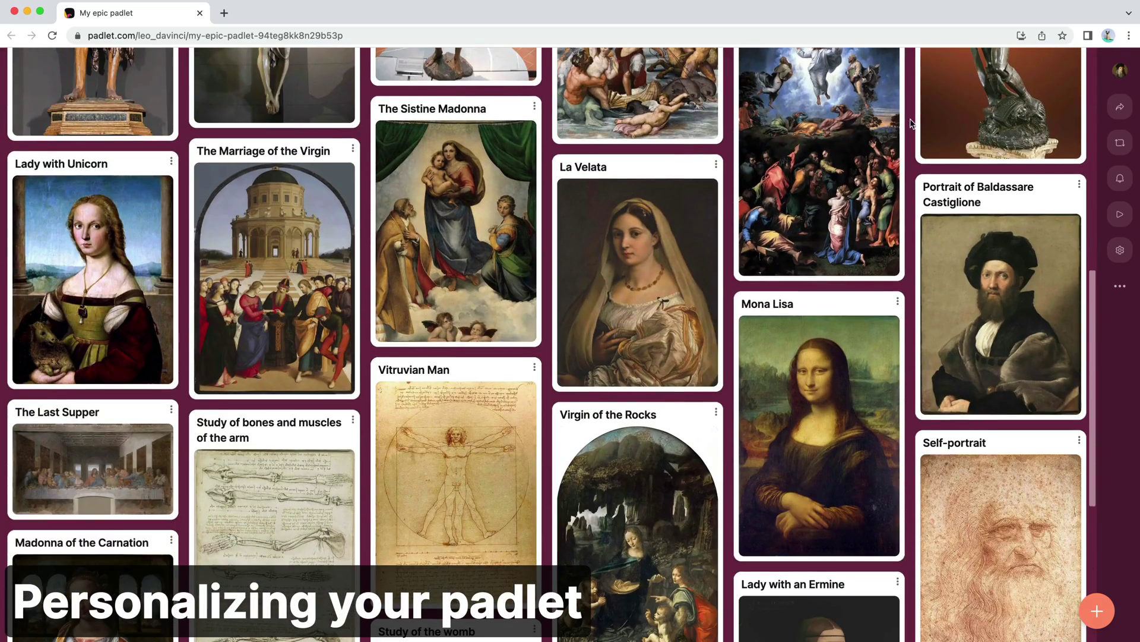
scroll(910, 123, "down", 6)
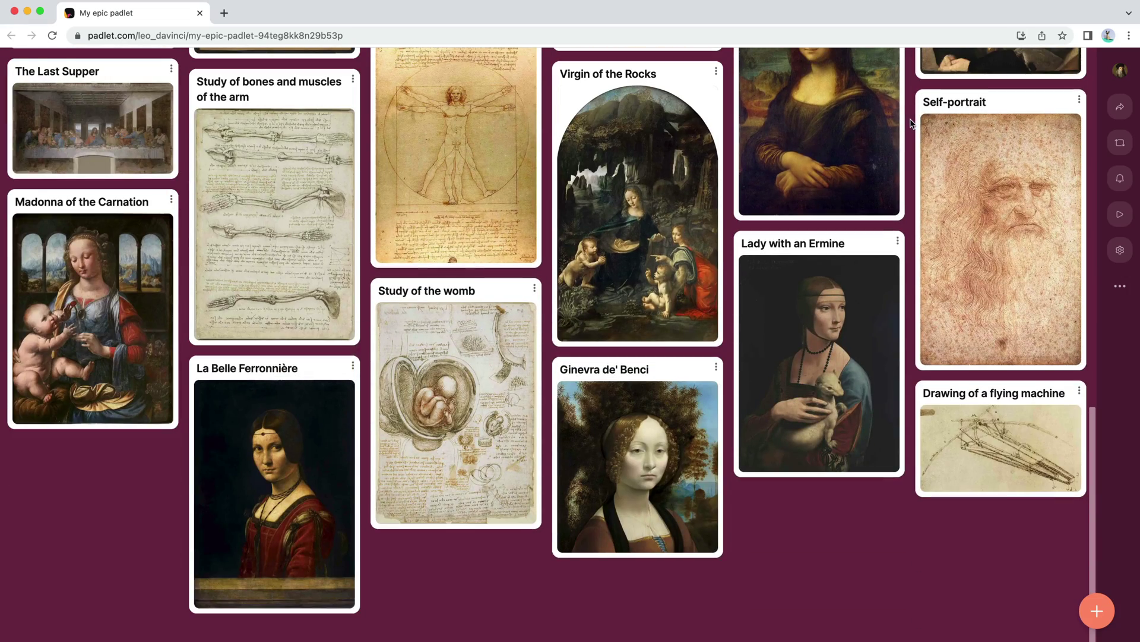
scroll(912, 123, "up", 20)
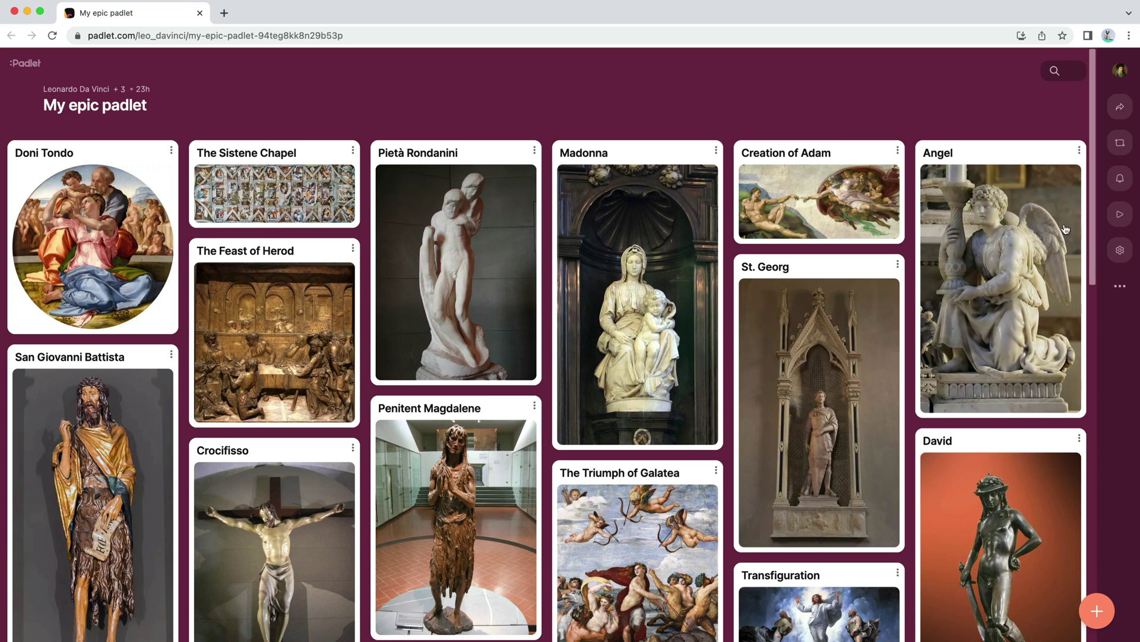
Step: Title the board 'Brushes with Greatness' with description 'A space for us to discuss our work. Share your art and feedback freely.'
left_click(1120, 250)
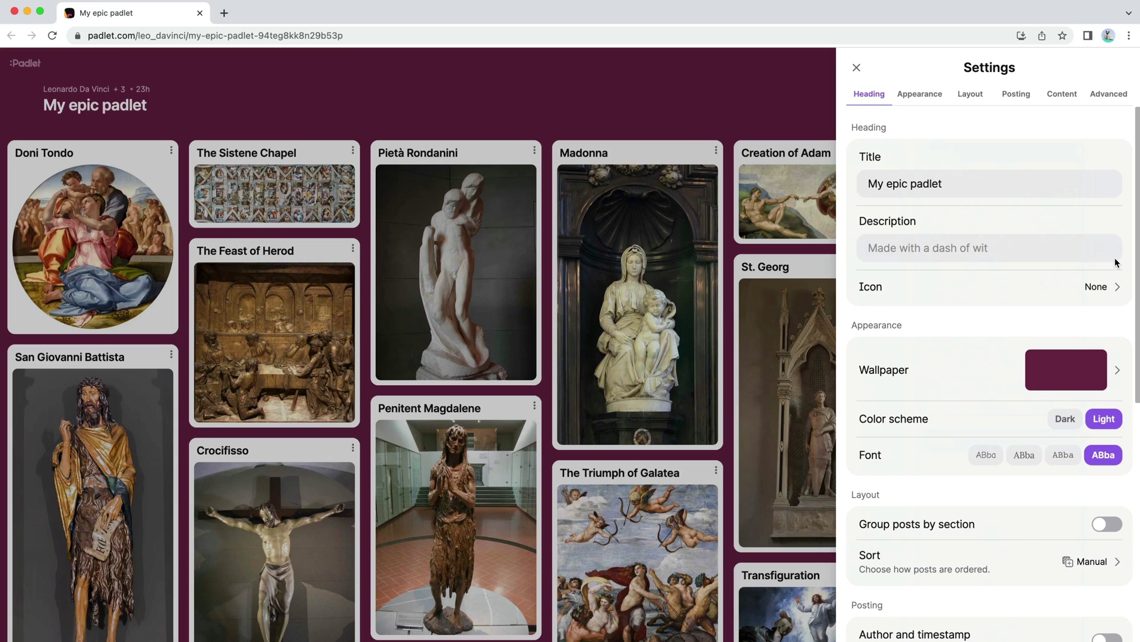
left_click(1014, 183)
triple_click(1014, 184)
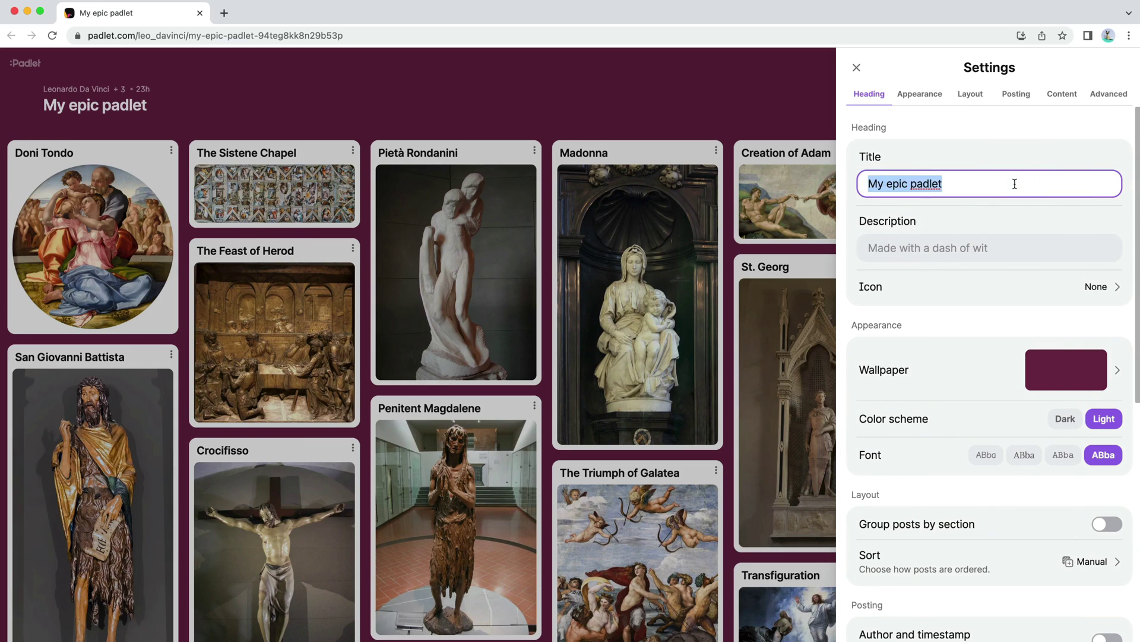
type("Brushes with Greatness")
key("Tab")
type("A space for us to discuss our work. Share your art and feedback freely.")
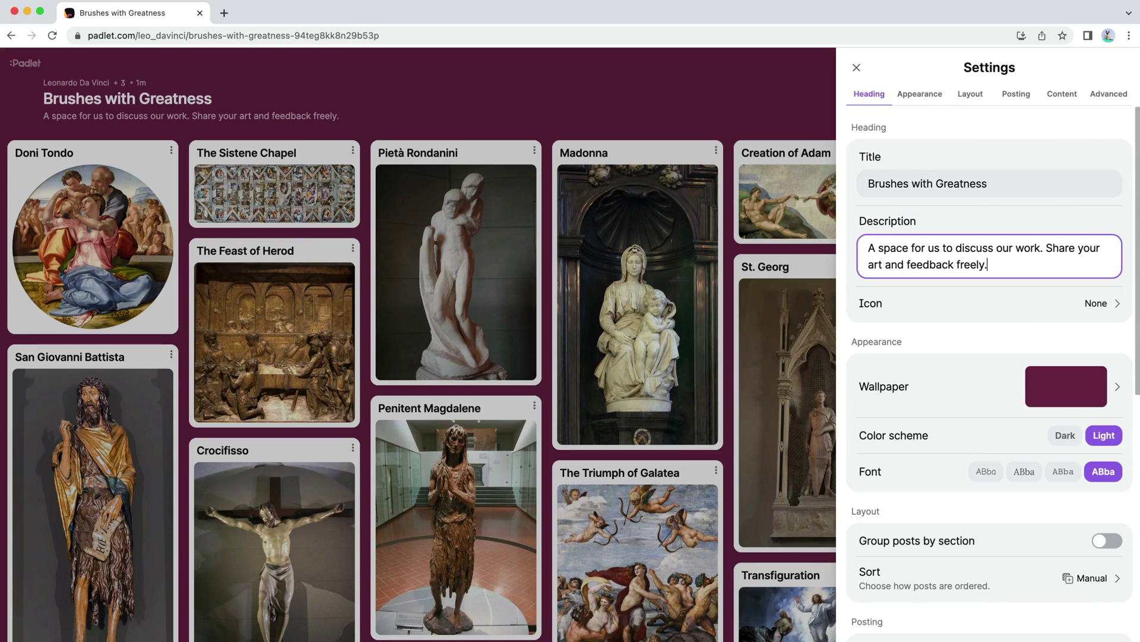
key("Tab")
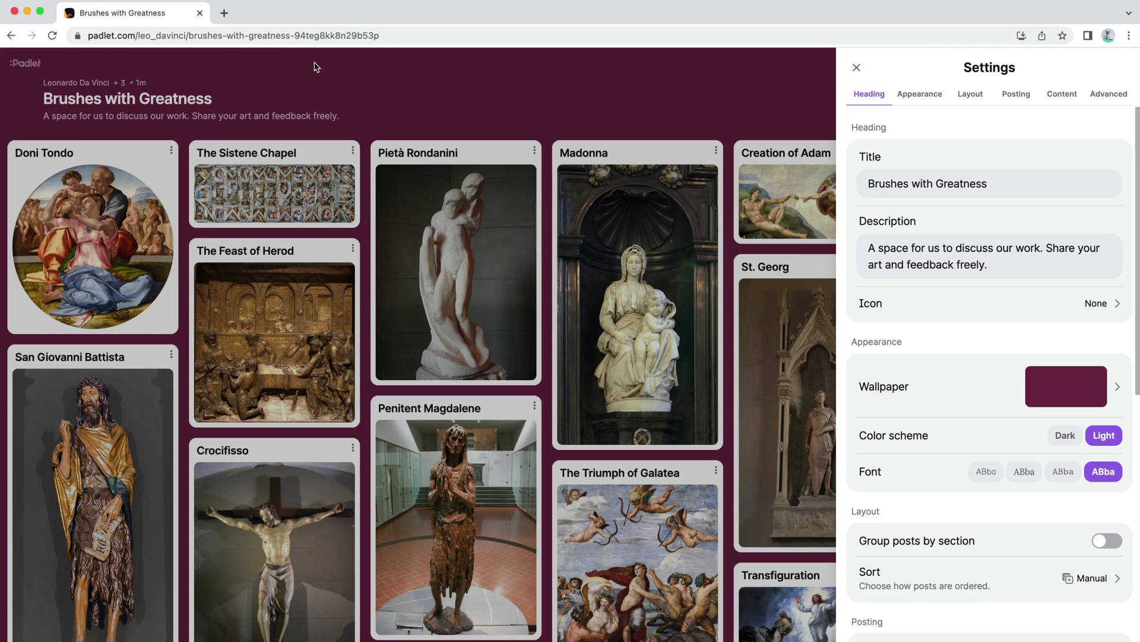
Step: After trying emoji icons, search 'mona lisa' and save the painting as the board icon
left_click(1085, 312)
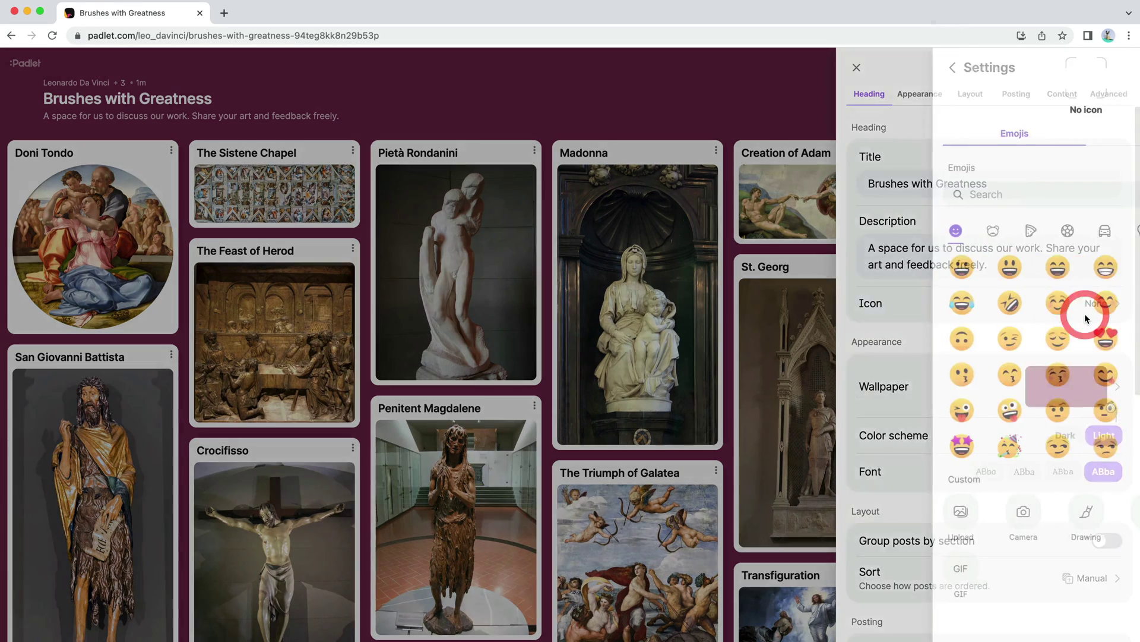
left_click(913, 266)
scroll(889, 273, "down", 15)
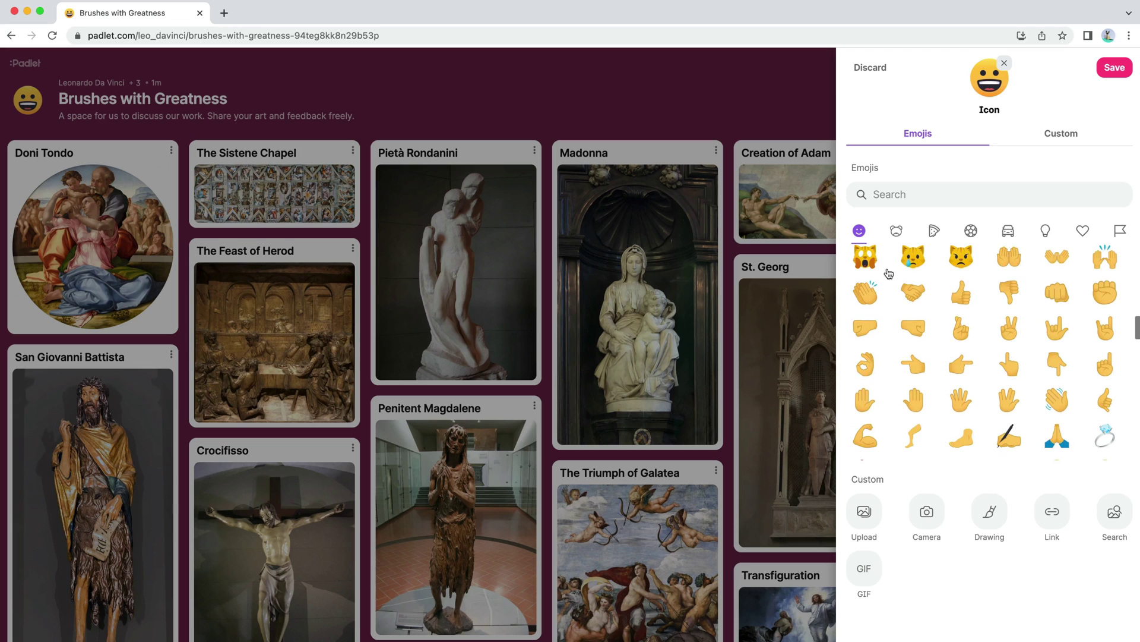
left_click(1020, 443)
left_click(1114, 522)
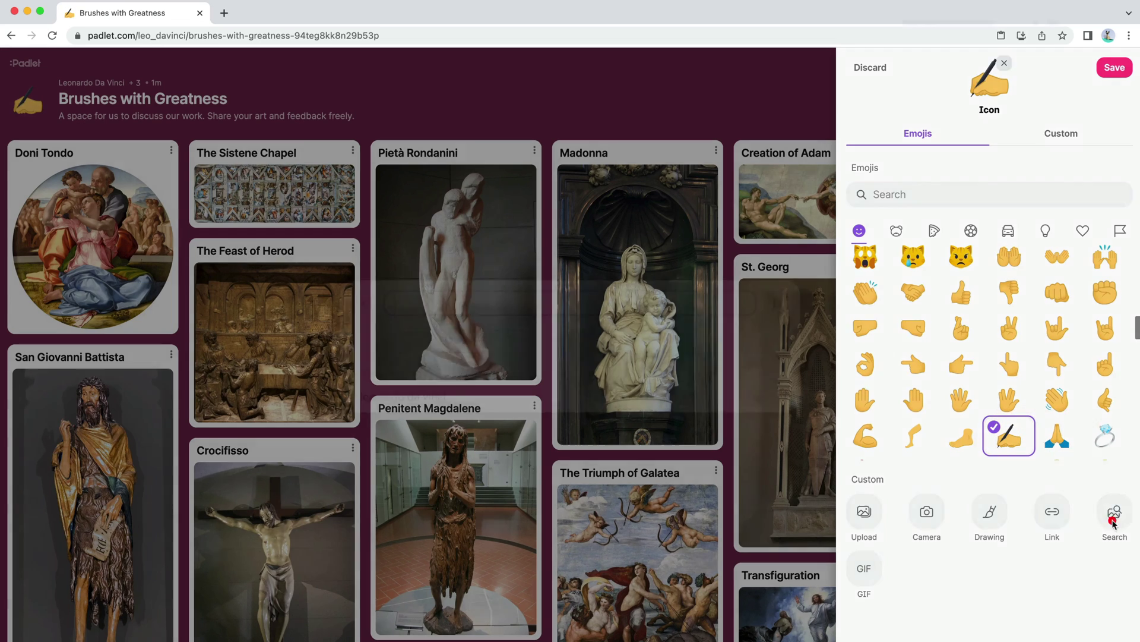
type("mona lisa")
scroll(620, 323, "down", 2)
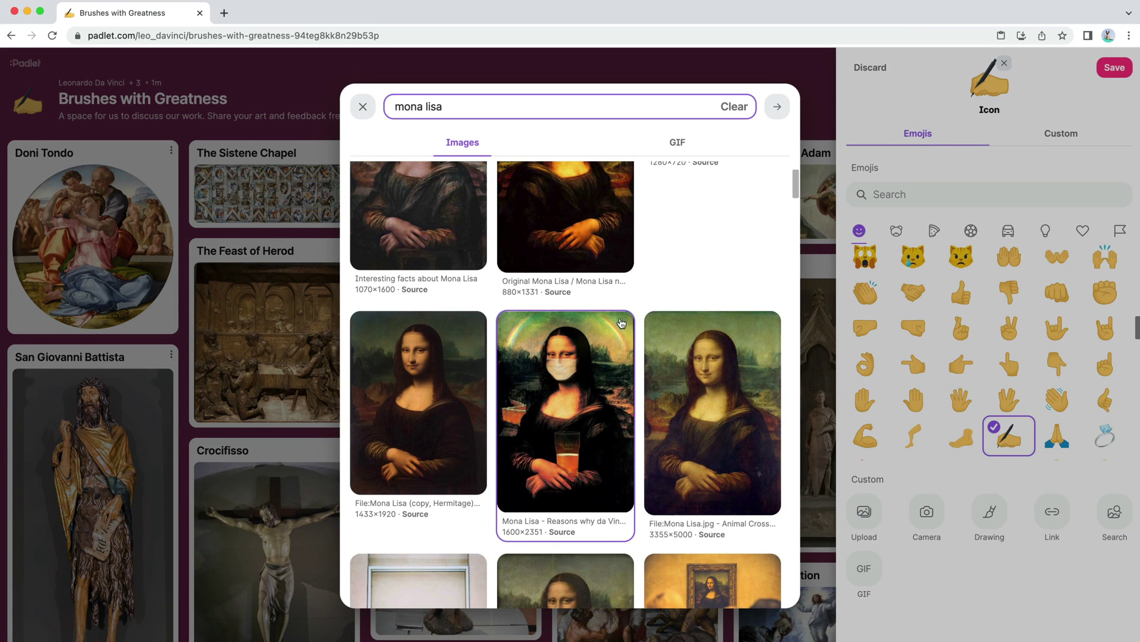
left_click(704, 411)
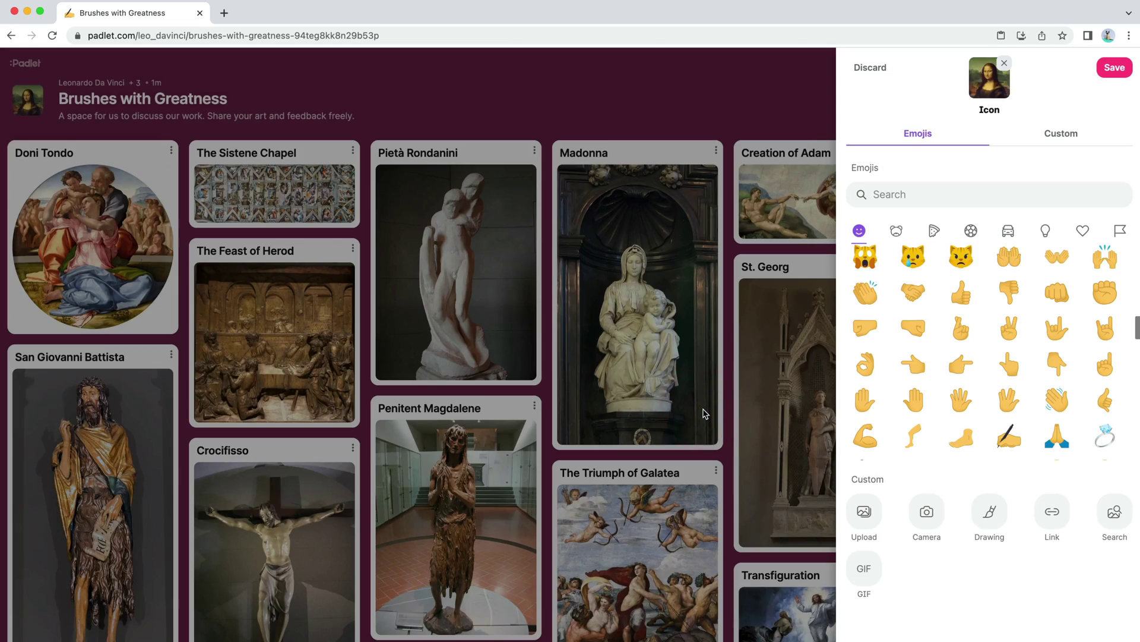
left_click(705, 414)
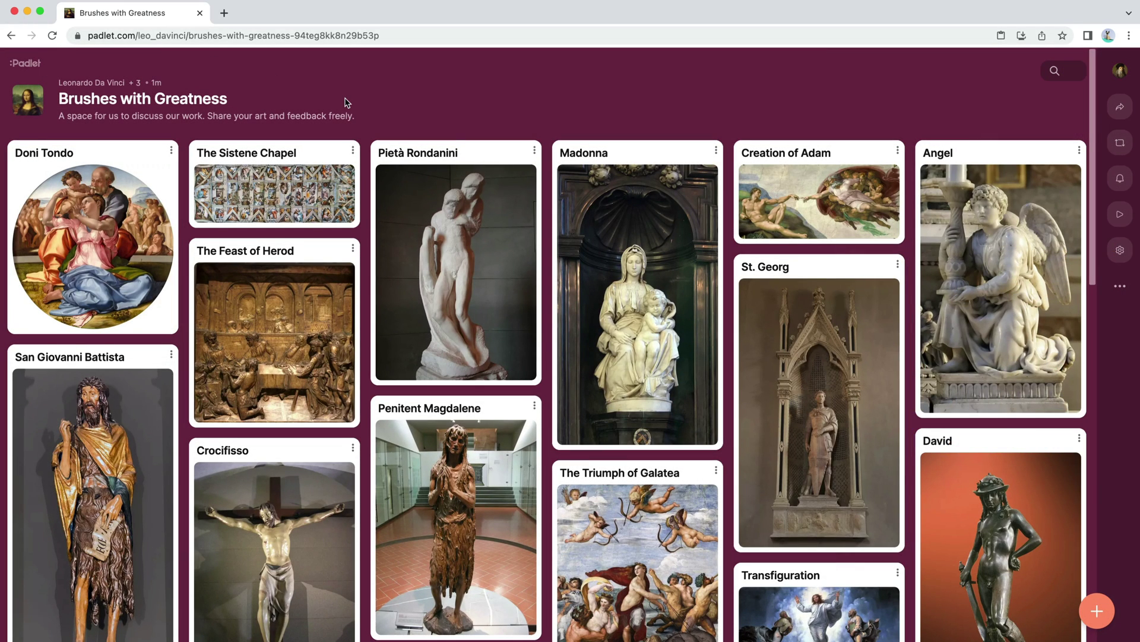
Step: Save the palace ceiling photo from the Photos wallpapers as the board's wallpaper
left_click(1120, 249)
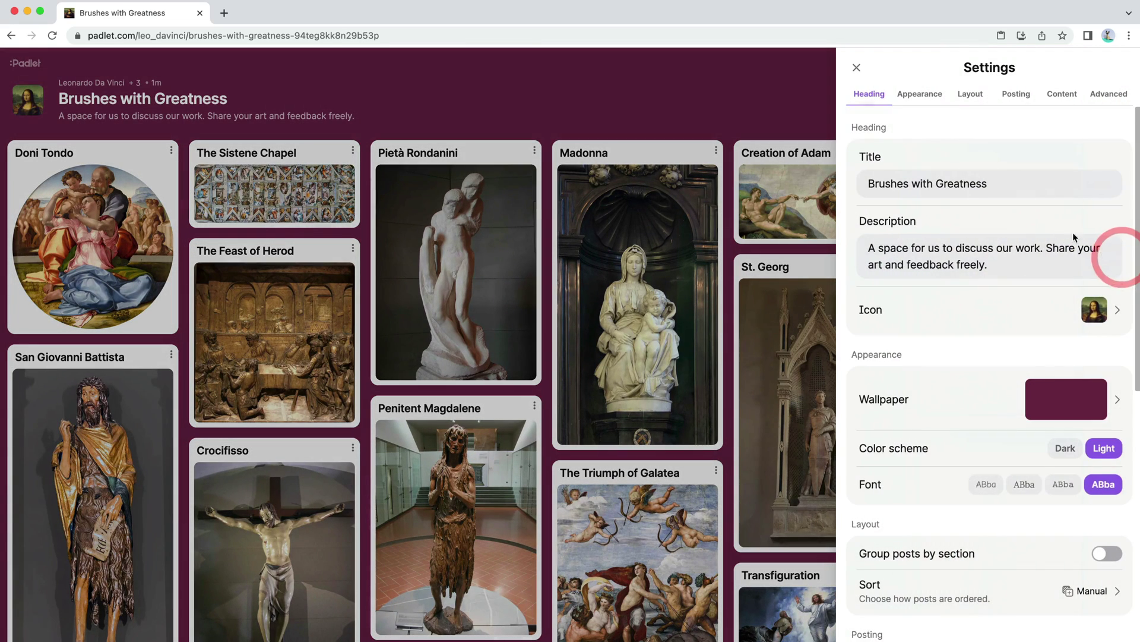
scroll(1014, 234, "down", 5)
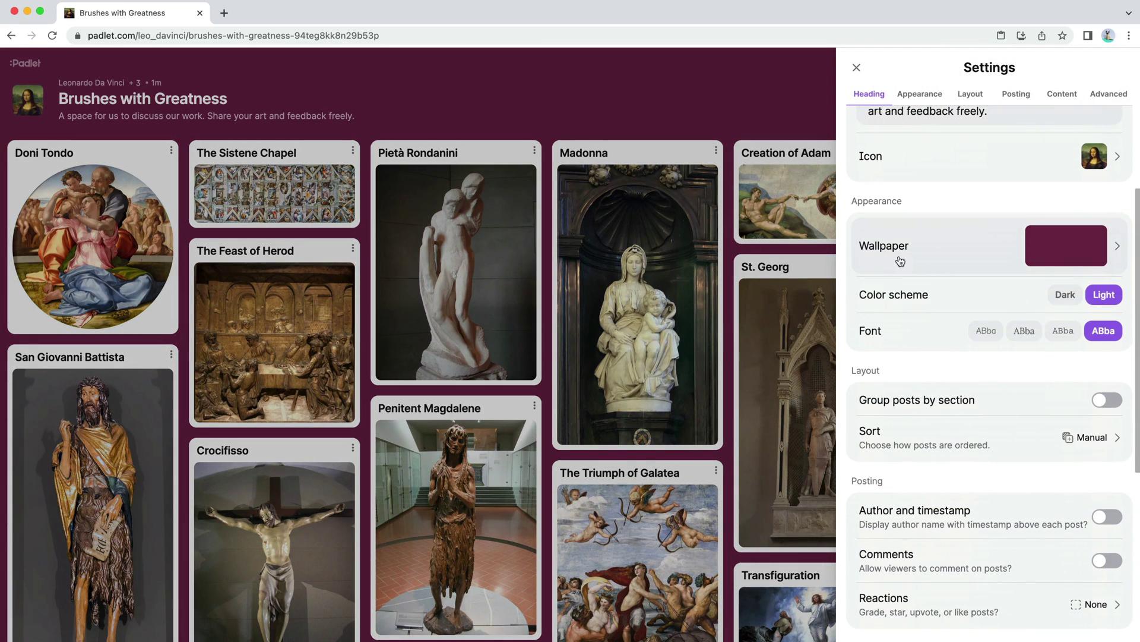
left_click(1062, 259)
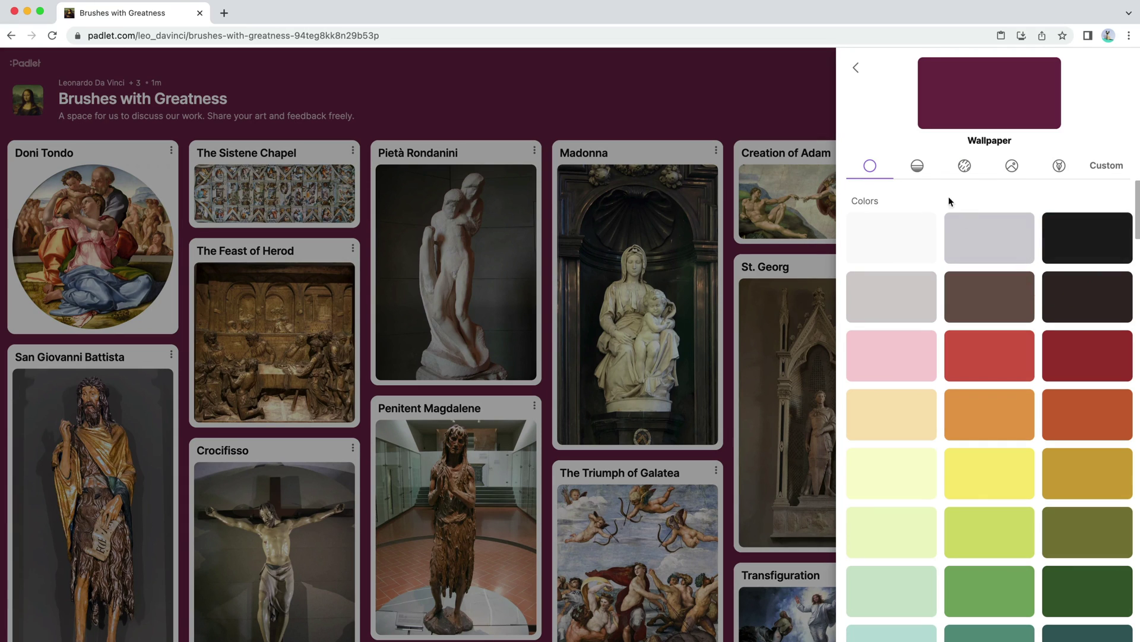
left_click(918, 166)
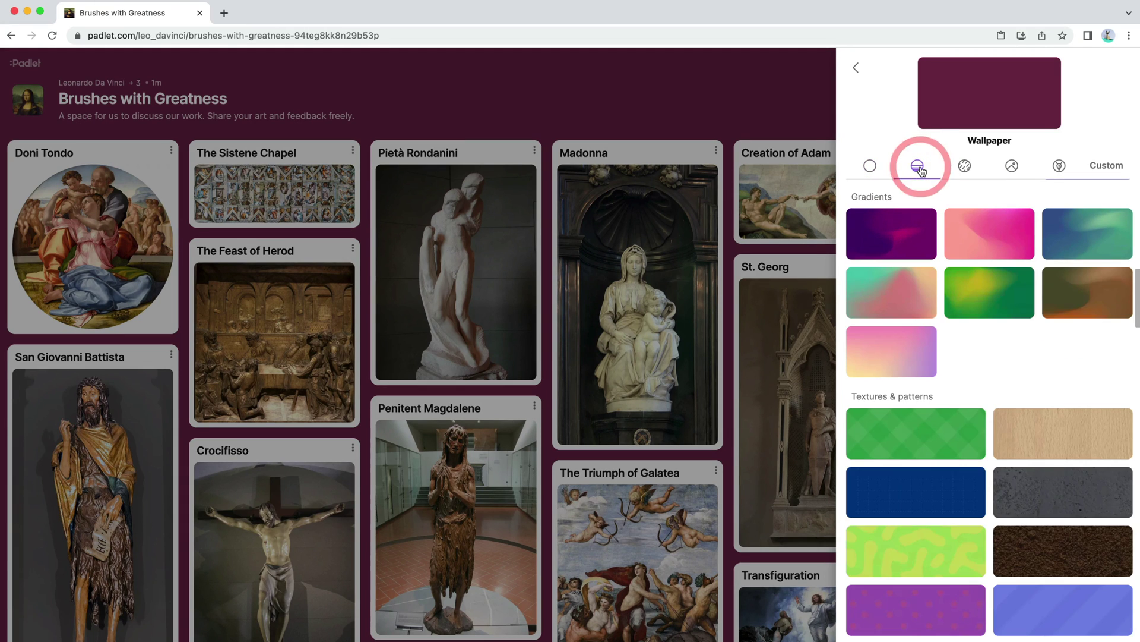
left_click(964, 168)
scroll(968, 250, "down", 8)
left_click(970, 247)
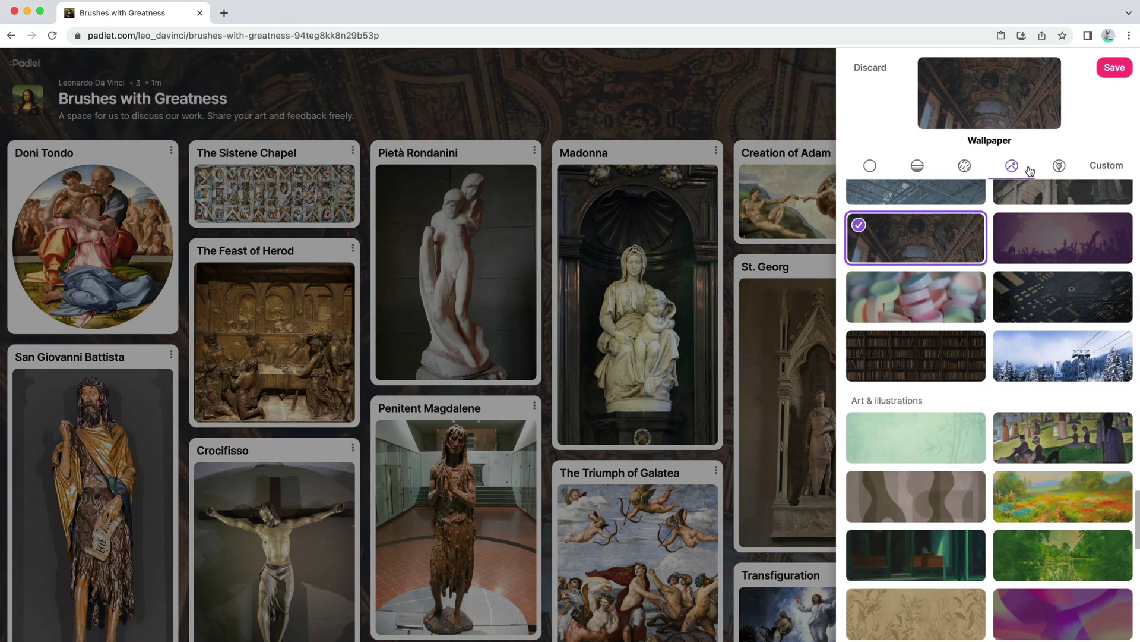
left_click(1112, 69)
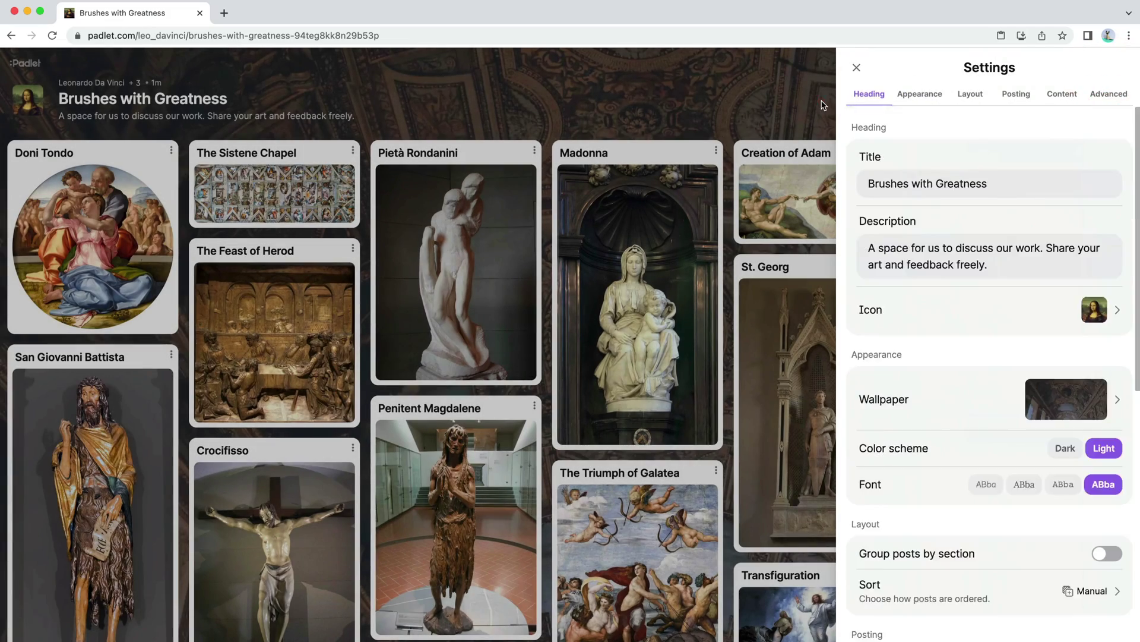
left_click(821, 105)
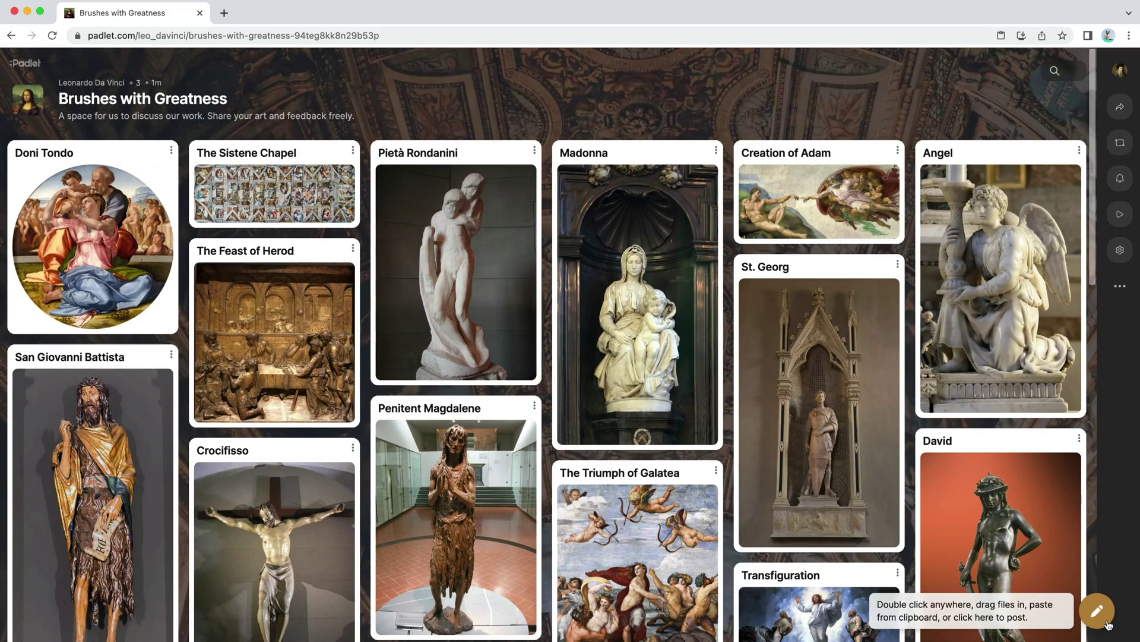
Step: Apply the Dark colour scheme and the serif font to the board
left_click(1120, 249)
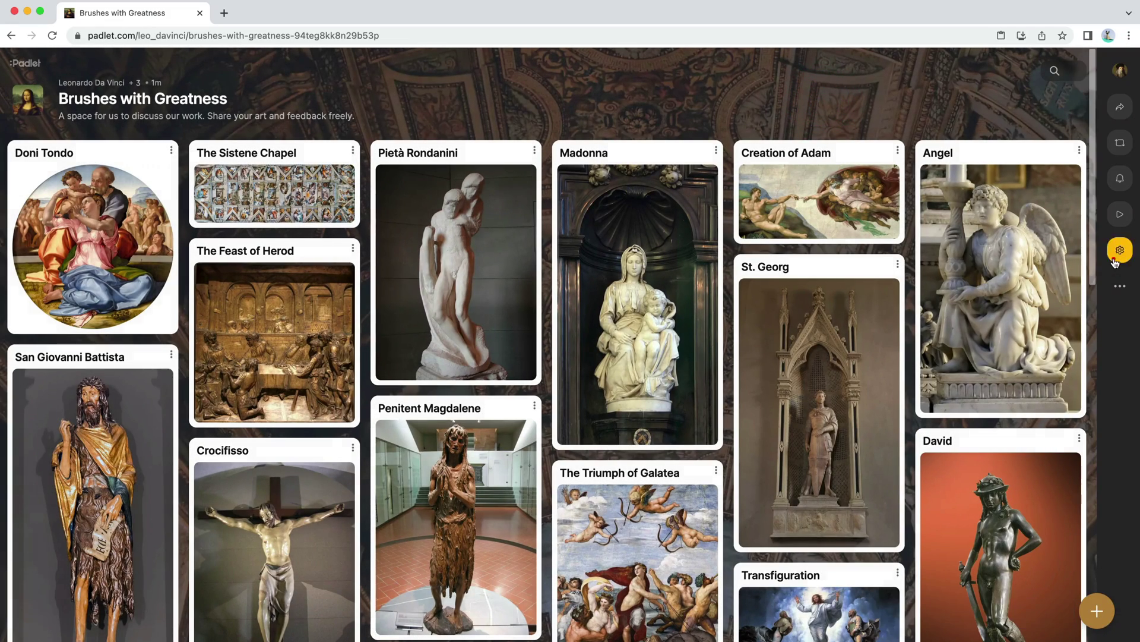
scroll(1010, 261, "down", 4)
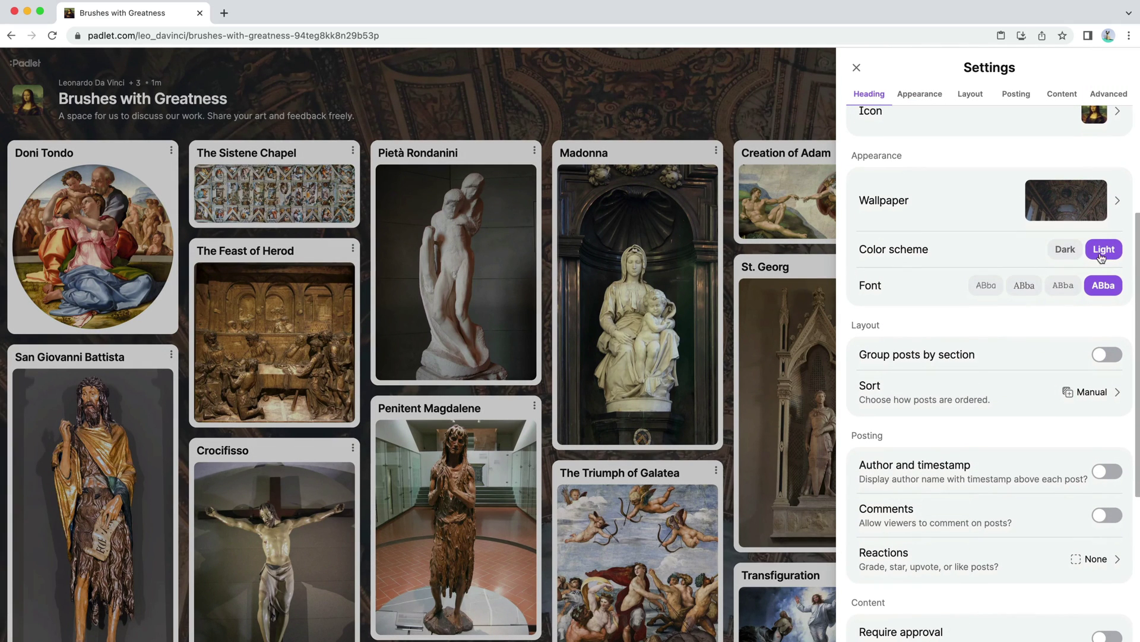
left_click(1064, 251)
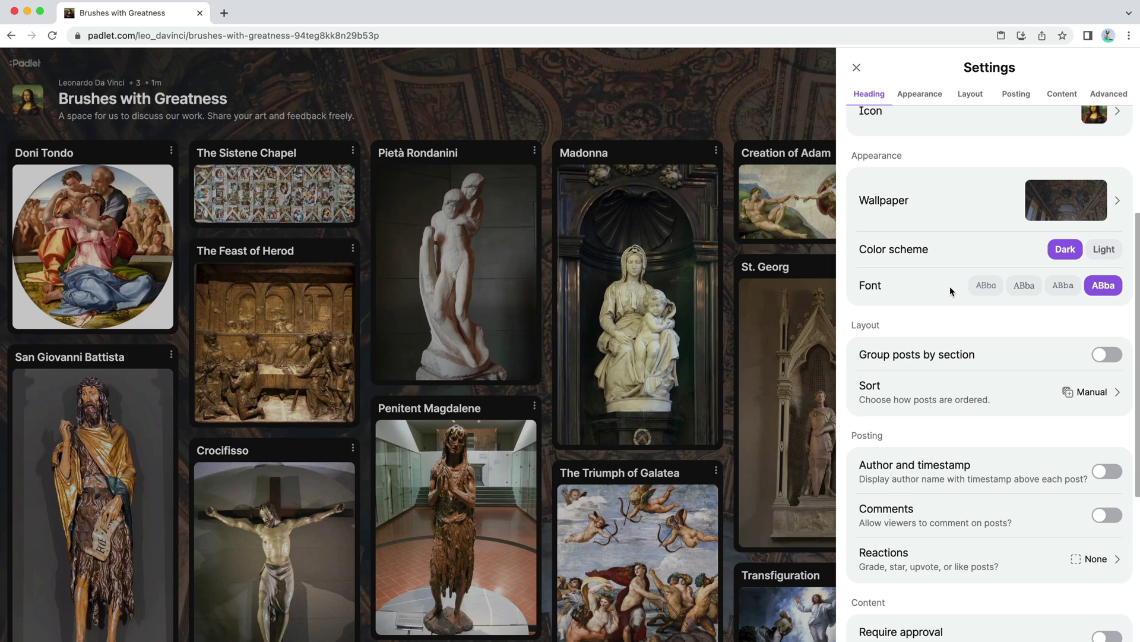
left_click(1027, 291)
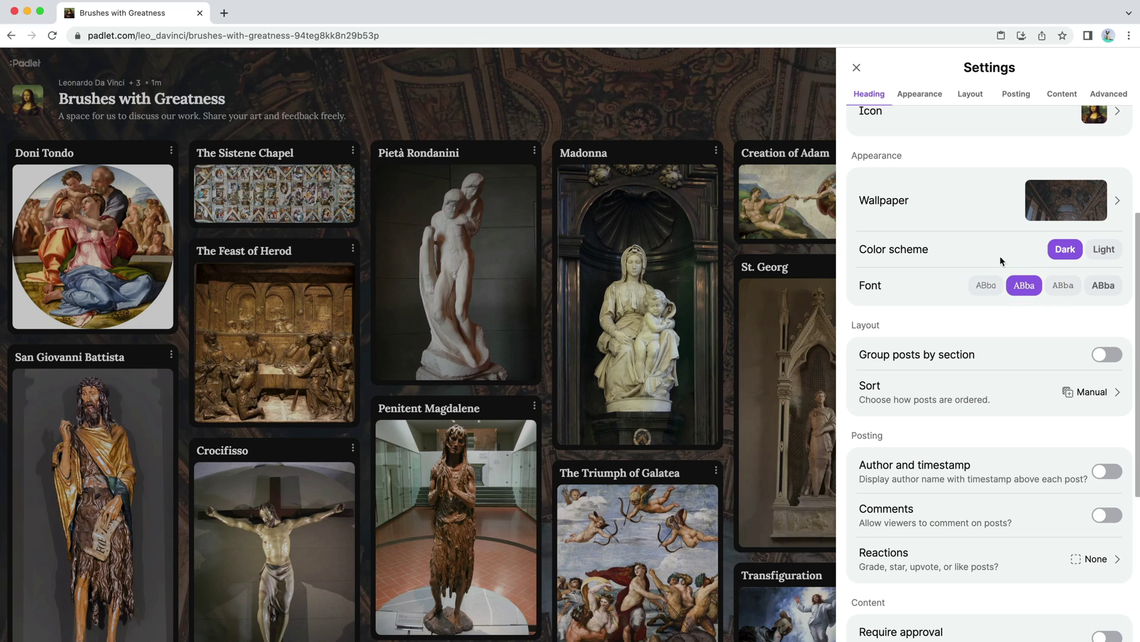
left_click(789, 102)
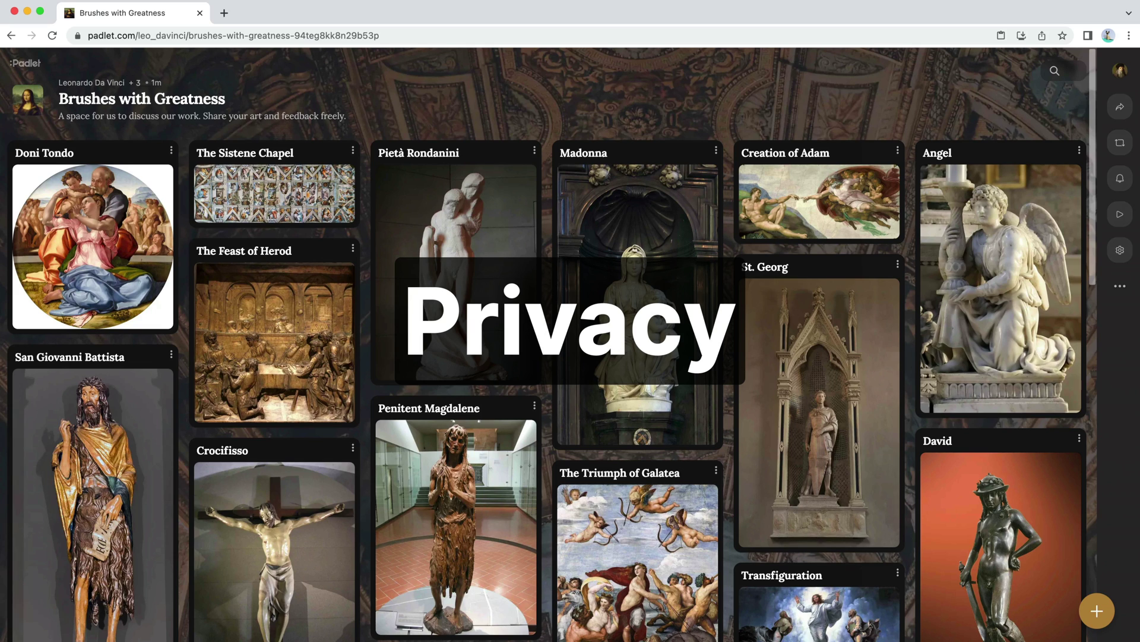
Step: Post the board's URL in the WhatsApp group chat, then hide WhatsApp
left_click(451, 41)
key("super+c")
key("super+Tab")
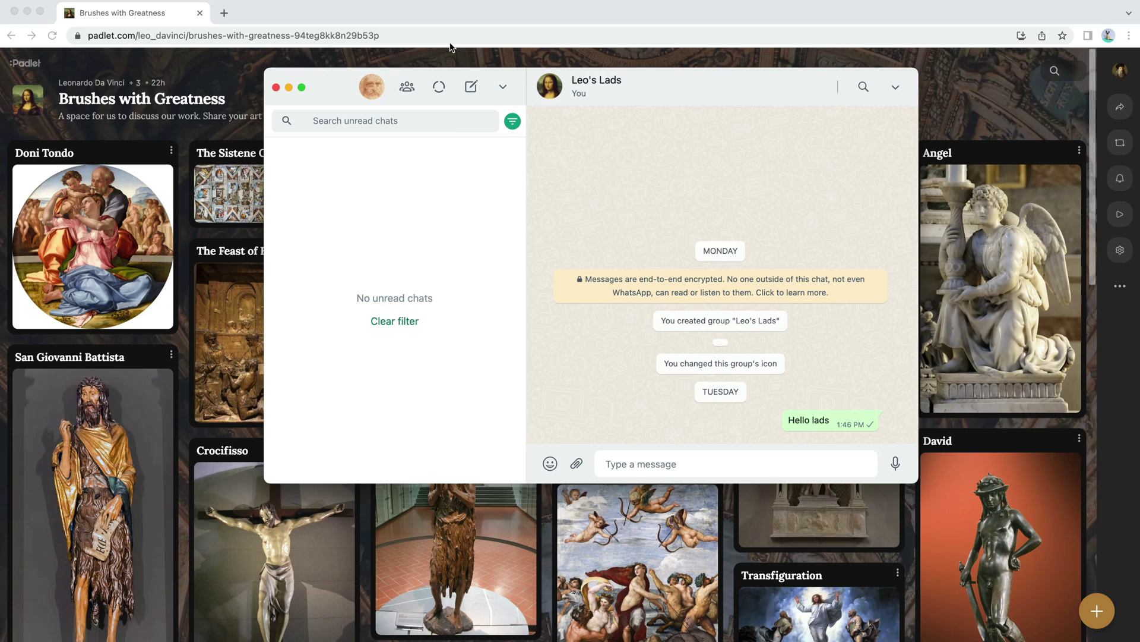
key("super+v")
key("Return")
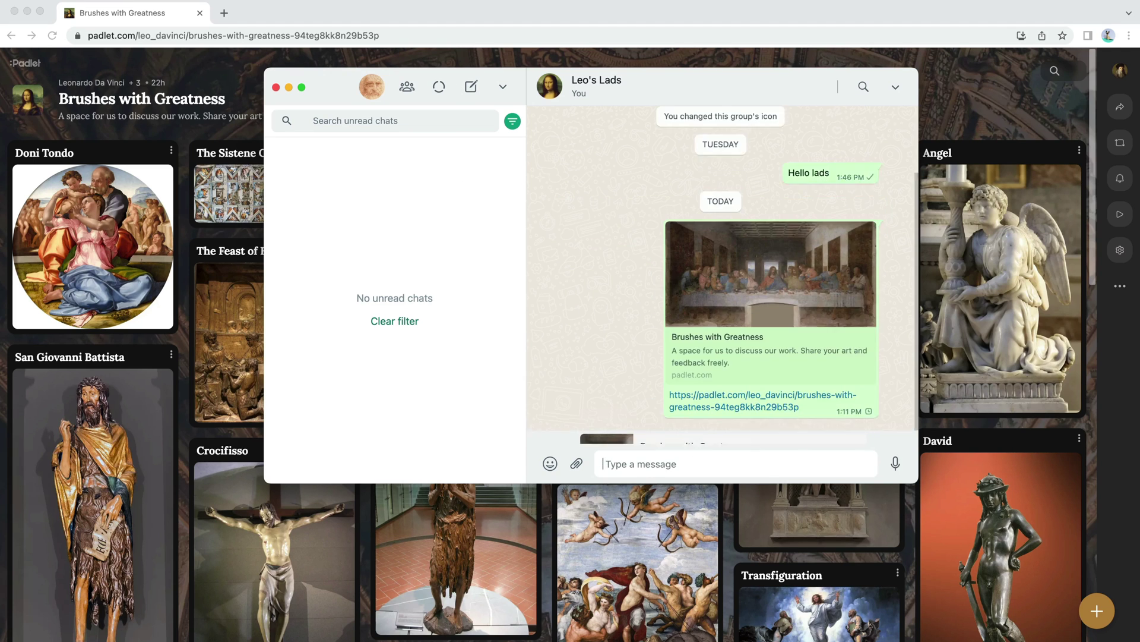
key("super+h")
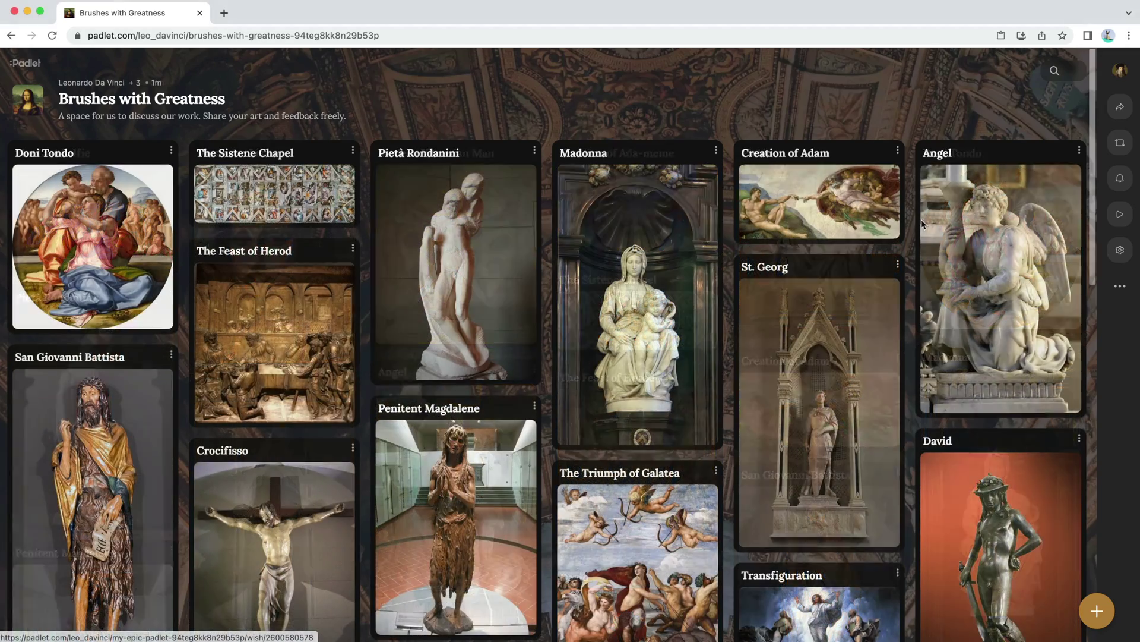
Step: Save the board's privacy as Private and go back to the sharing options
left_click(1120, 107)
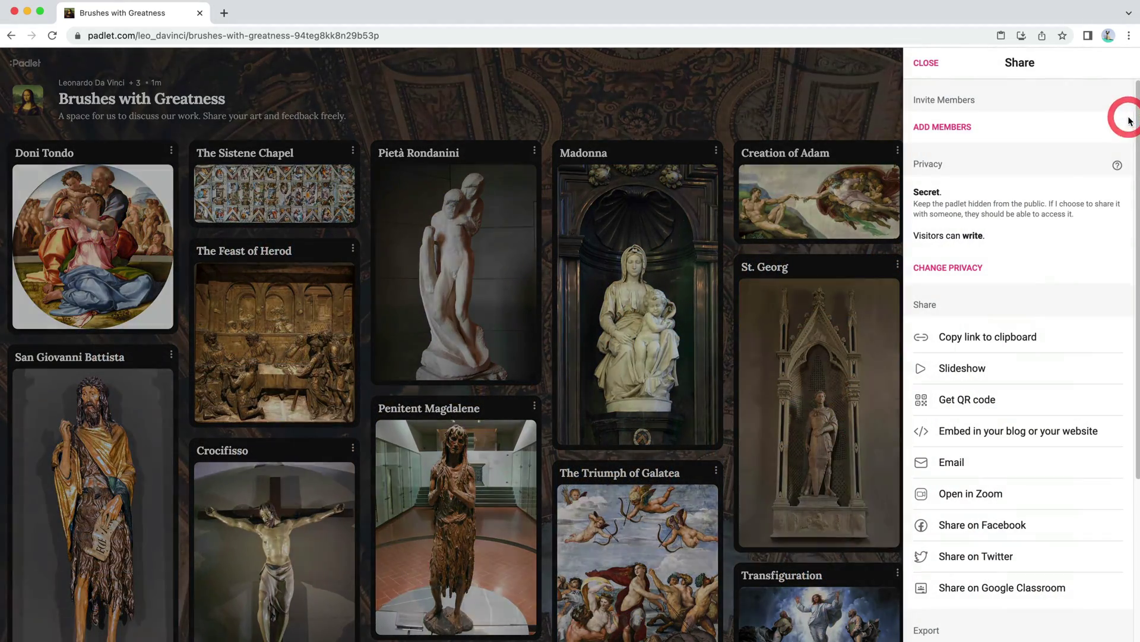
left_click(984, 266)
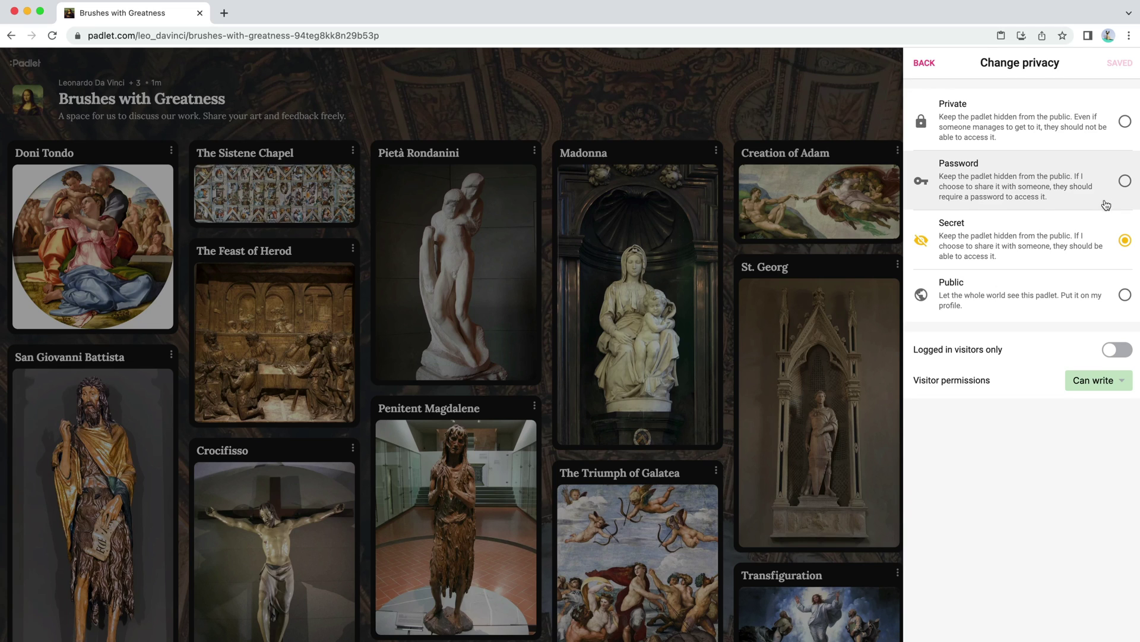
left_click(1127, 123)
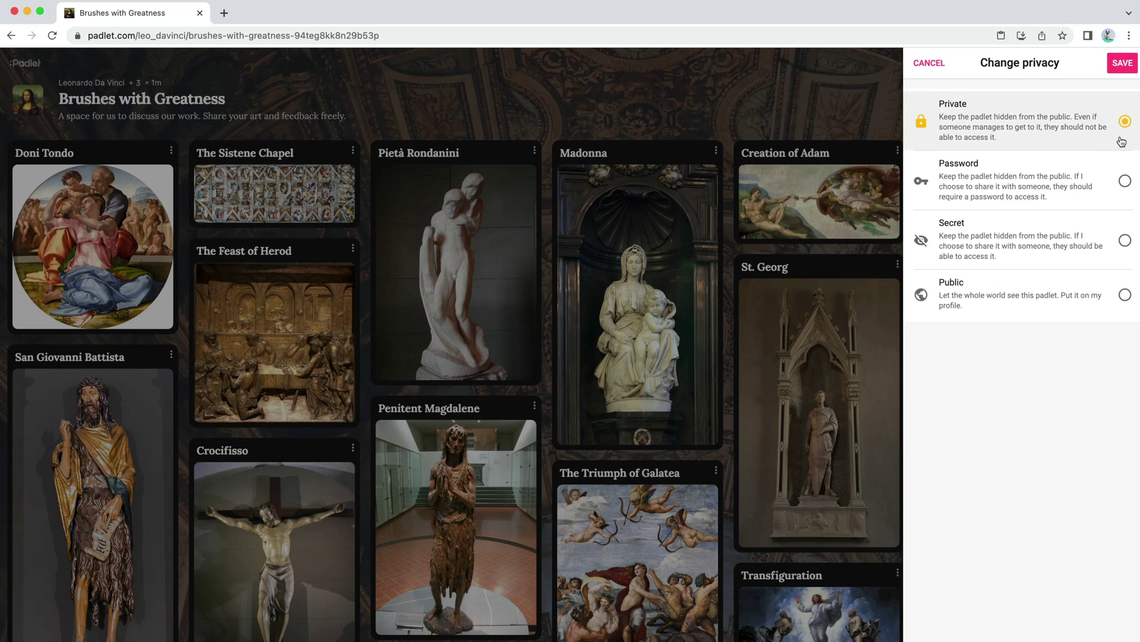
left_click(1122, 63)
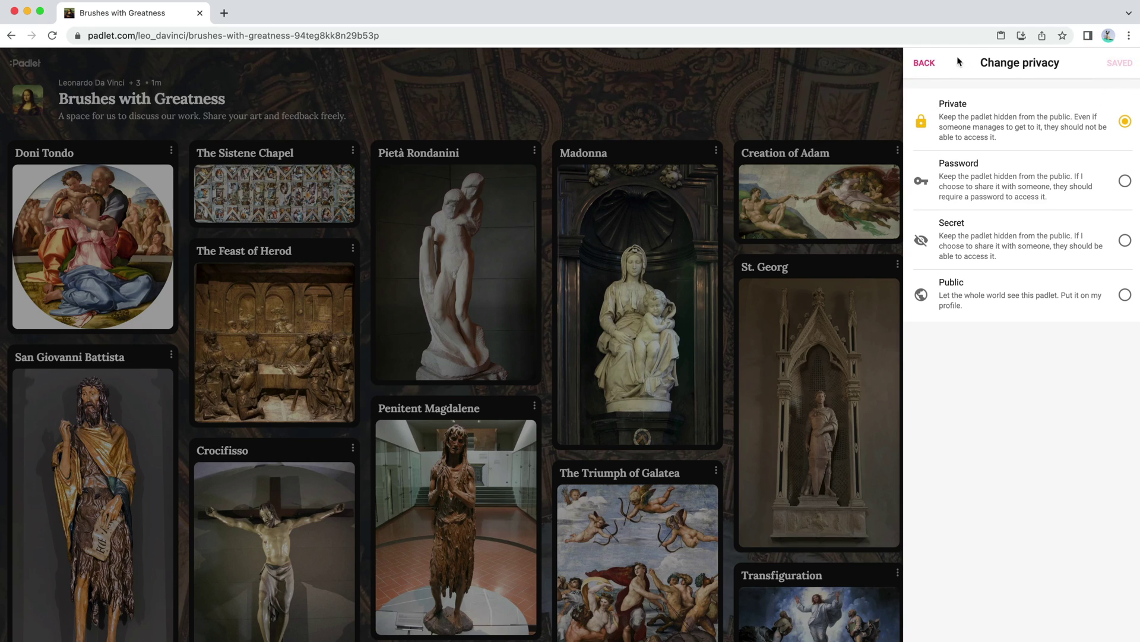
left_click(926, 63)
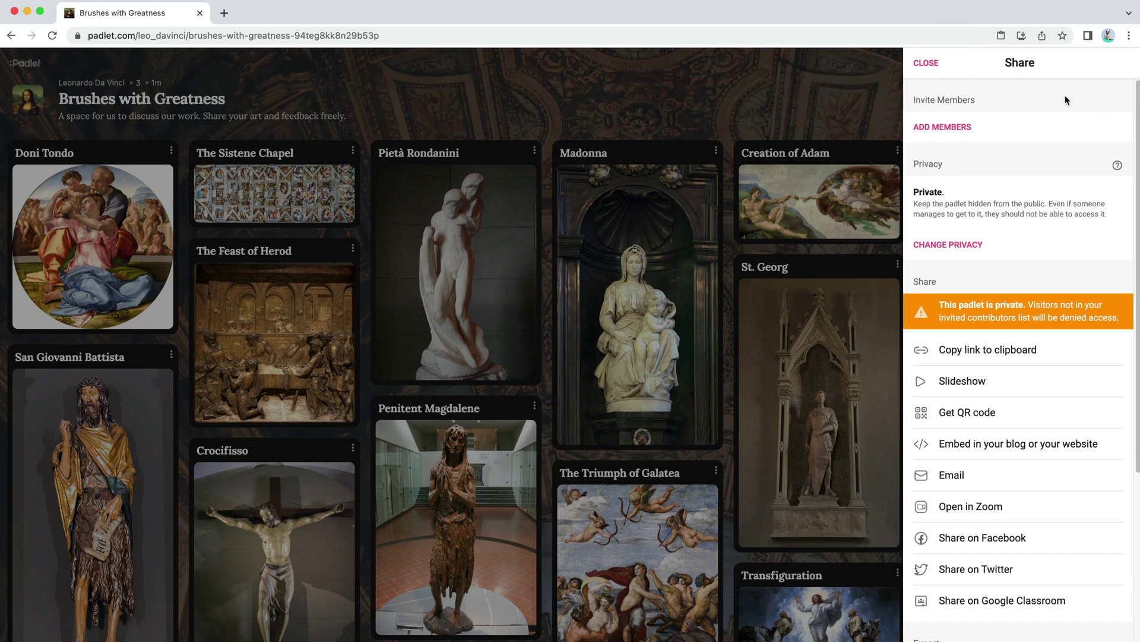
Step: Invite two collaborators by e-mail, give both Can write access, and save
left_click(968, 137)
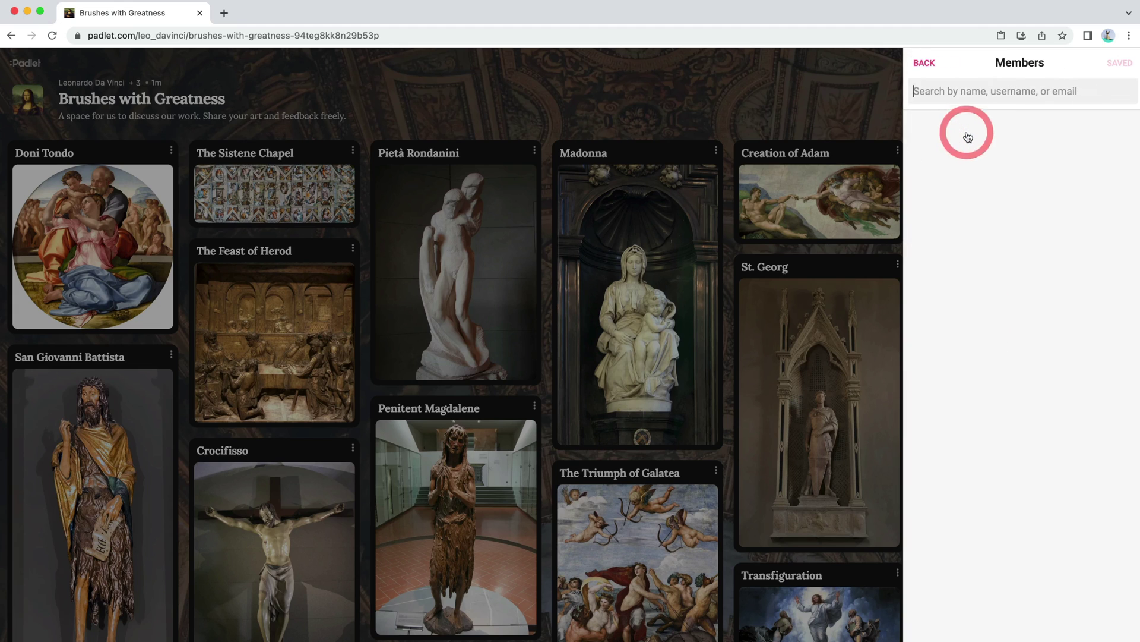
key("ctrl+v")
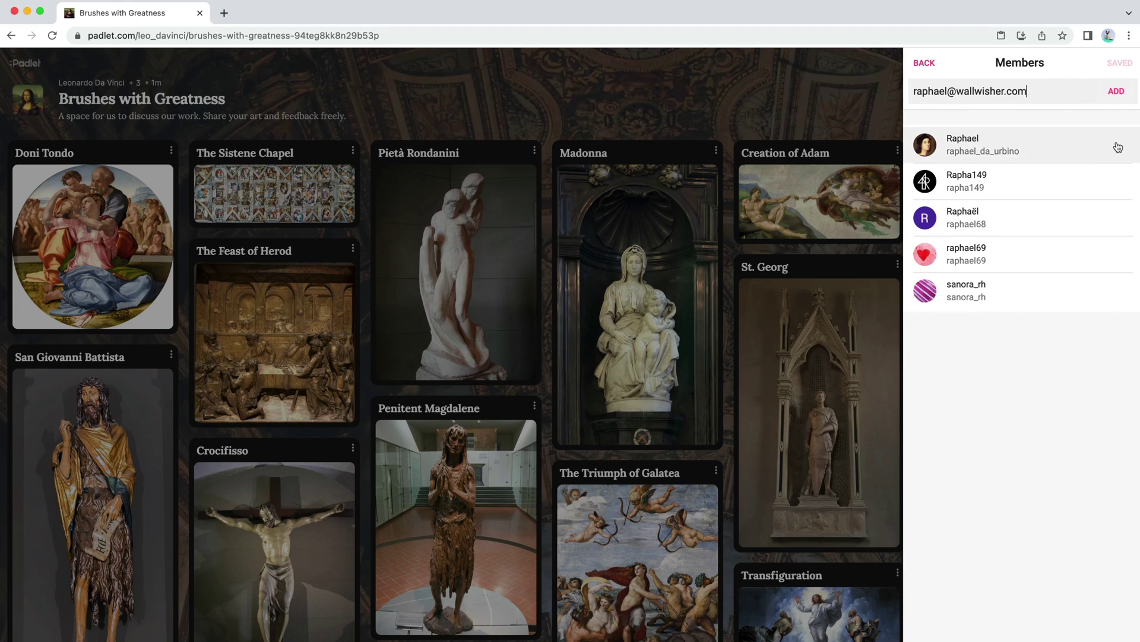
left_click(1099, 146)
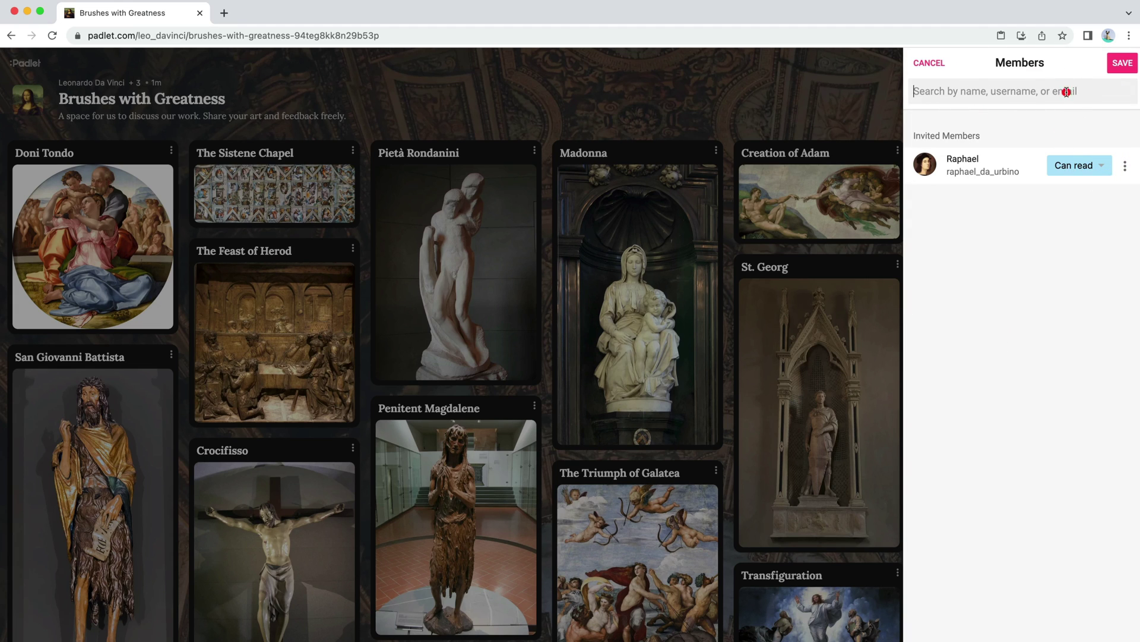
left_click(1067, 91)
key("ctrl+v")
left_click(1100, 144)
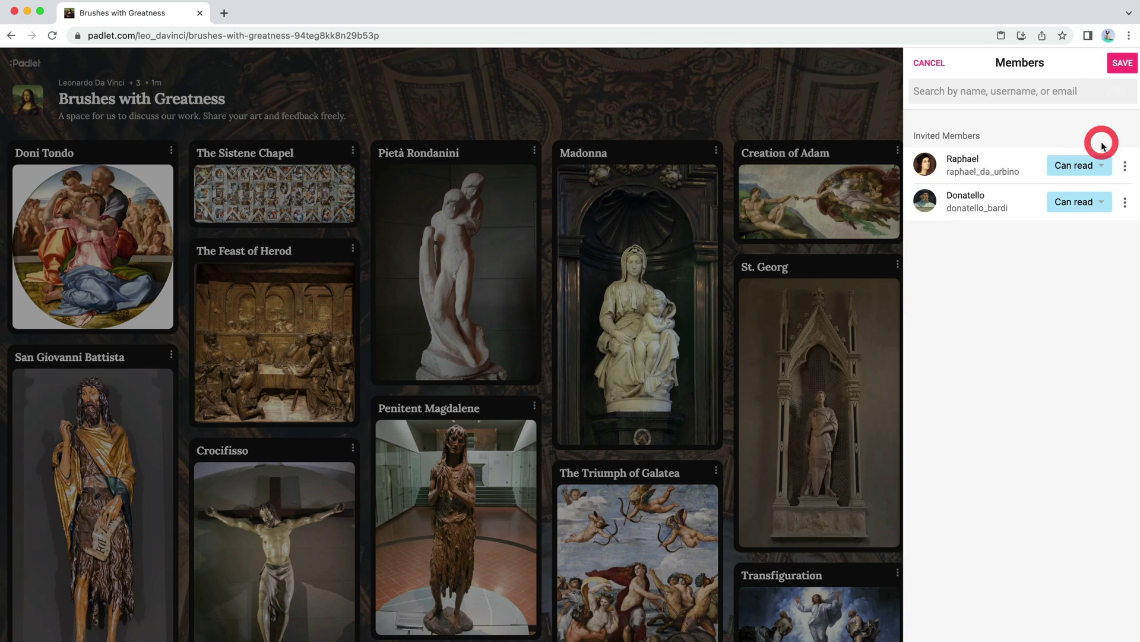
left_click(1093, 165)
left_click(1048, 295)
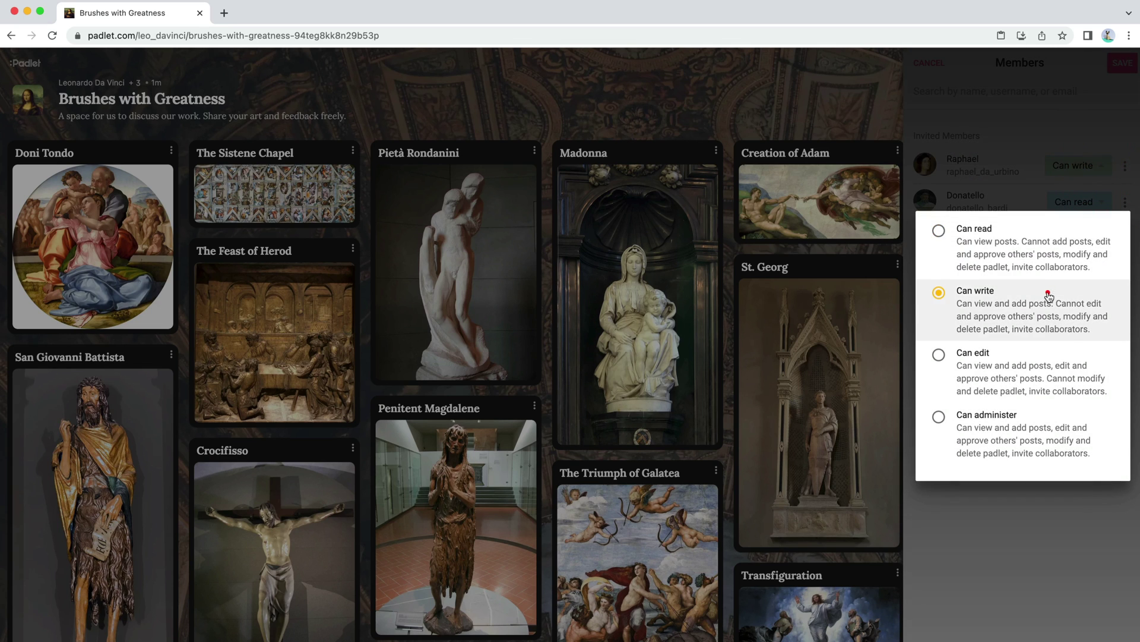
left_click(1086, 200)
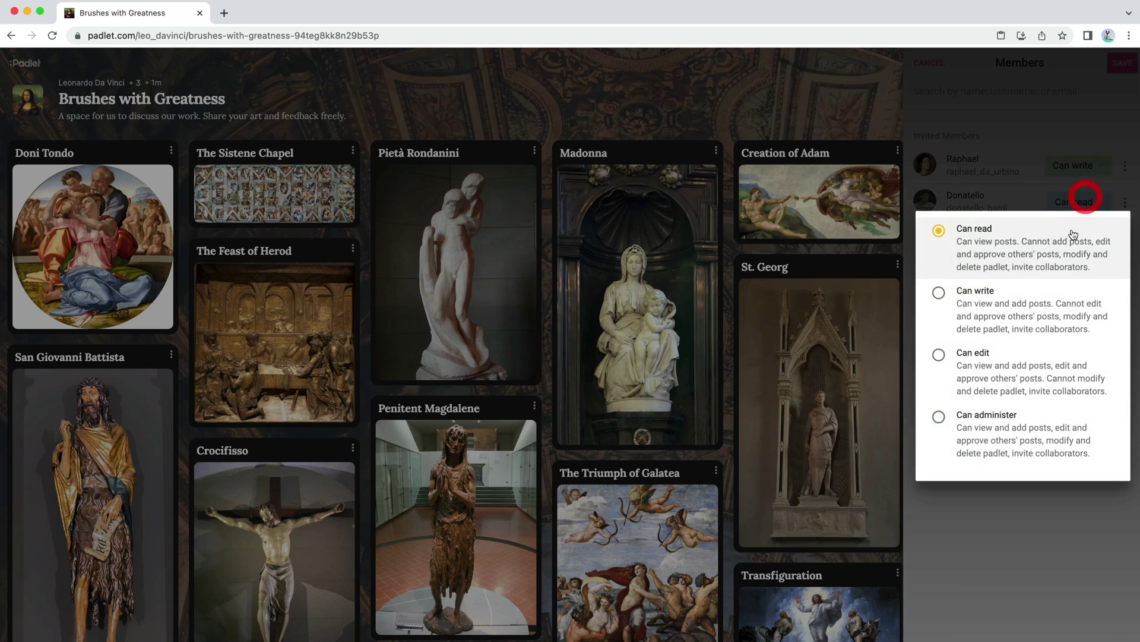
left_click(1039, 300)
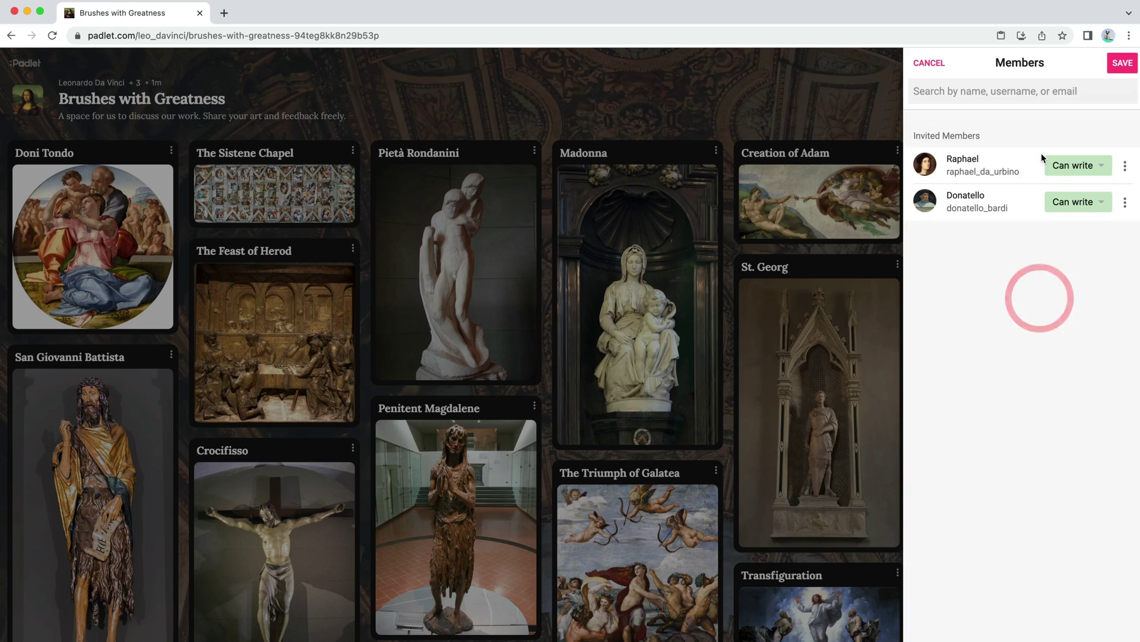
left_click(1129, 62)
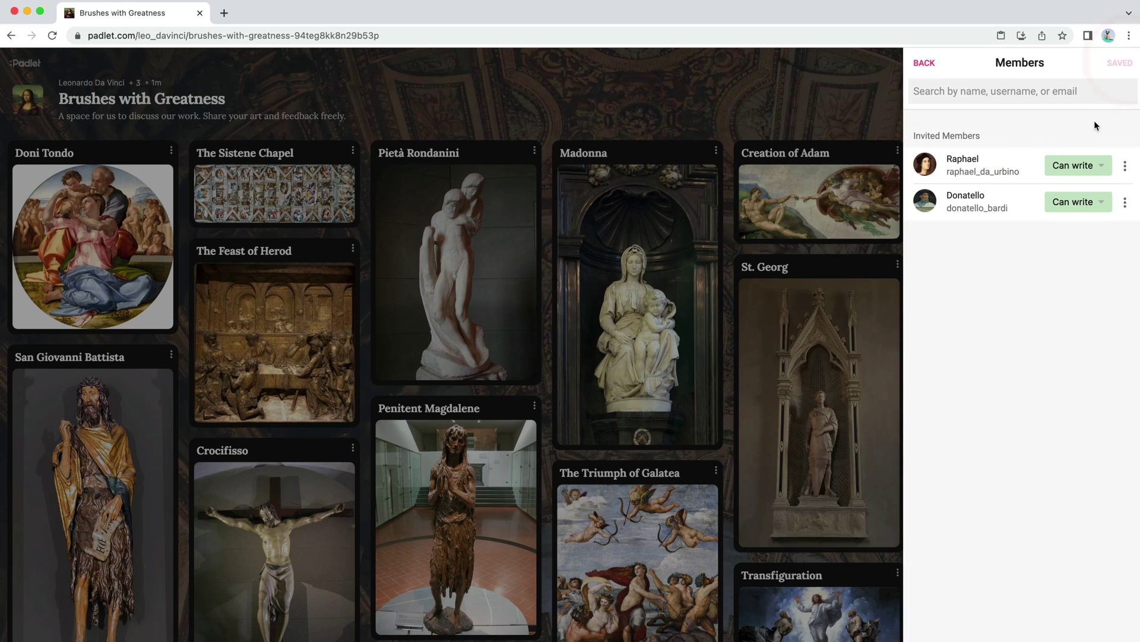
Step: Invite a third collaborator with Can administer rights and close the Members panel
left_click(1054, 90)
key("super+v")
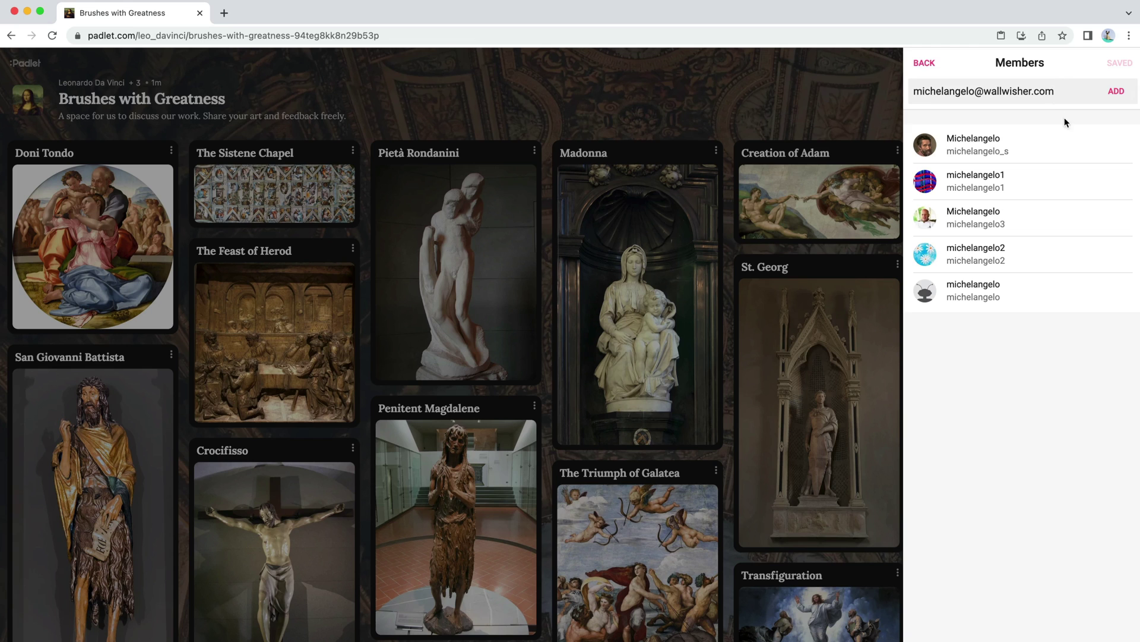
left_click(1069, 141)
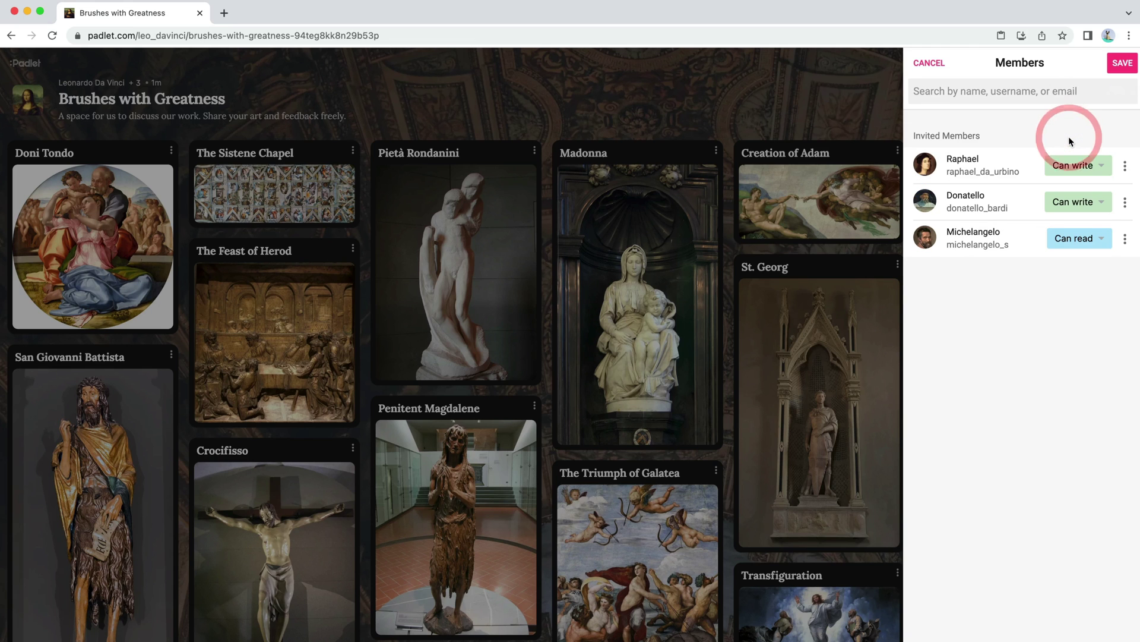
left_click(1098, 240)
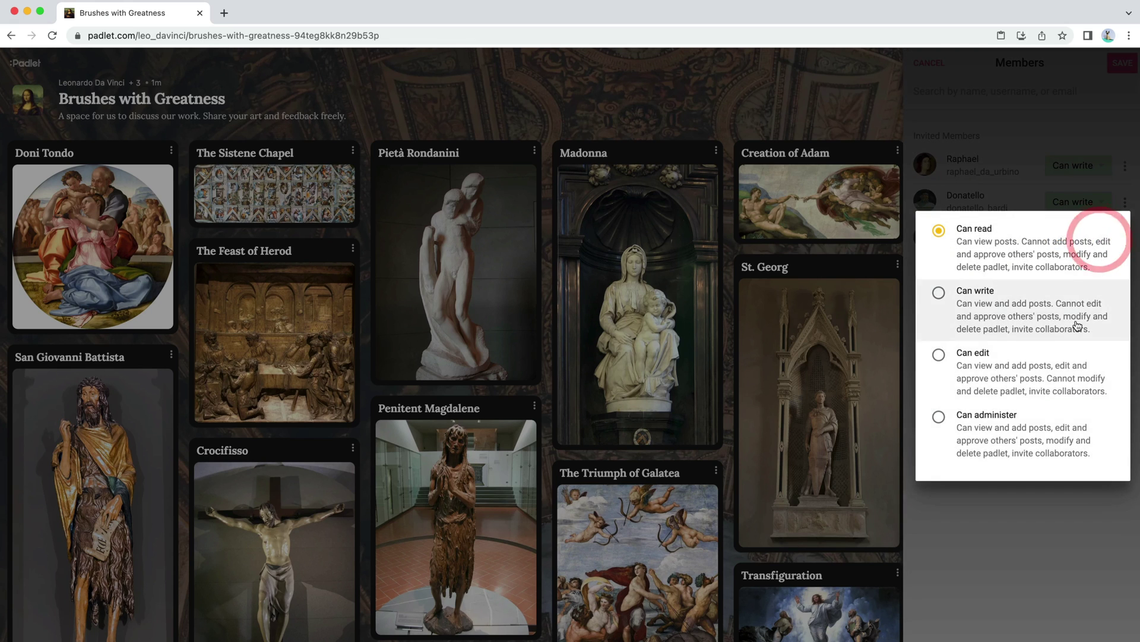
left_click(1057, 445)
left_click(1069, 174)
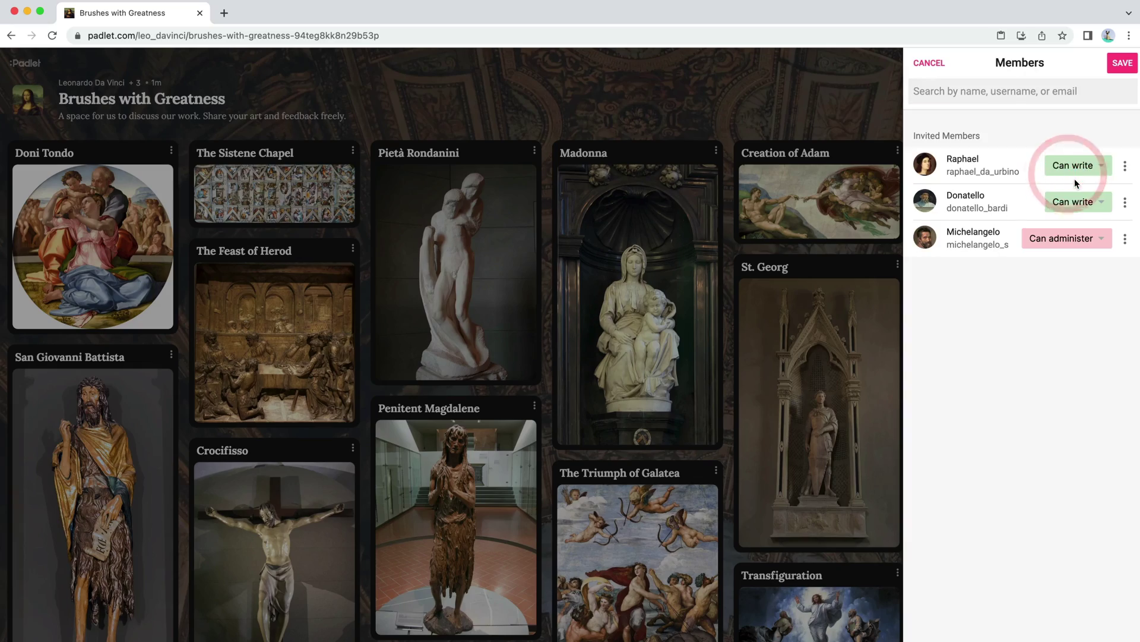
left_click(852, 84)
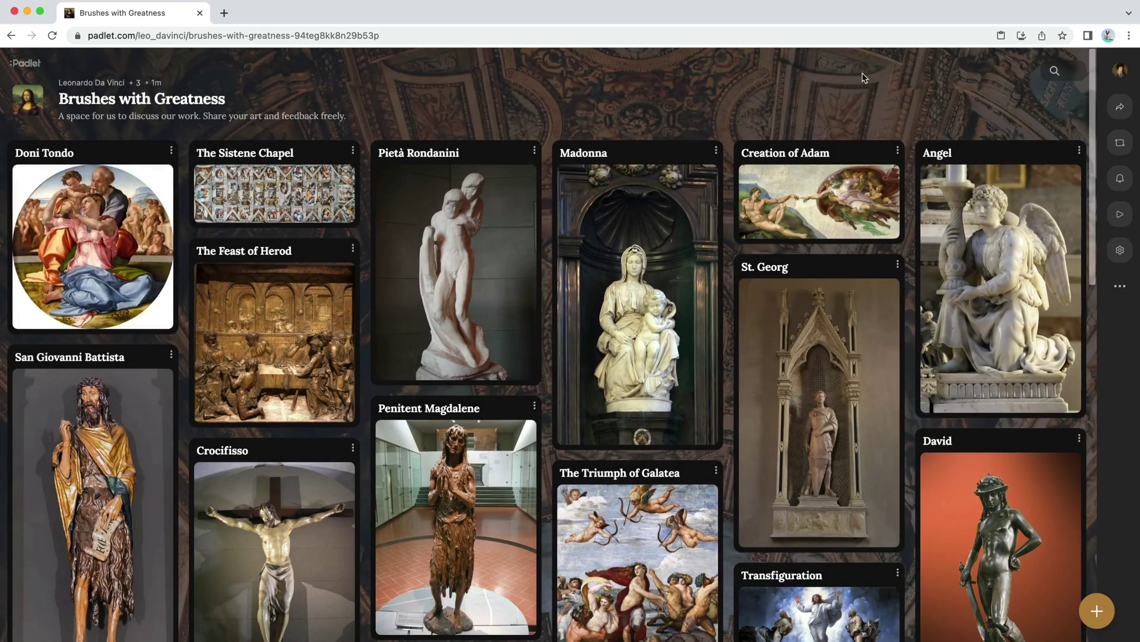
scroll(867, 83, "down", 20)
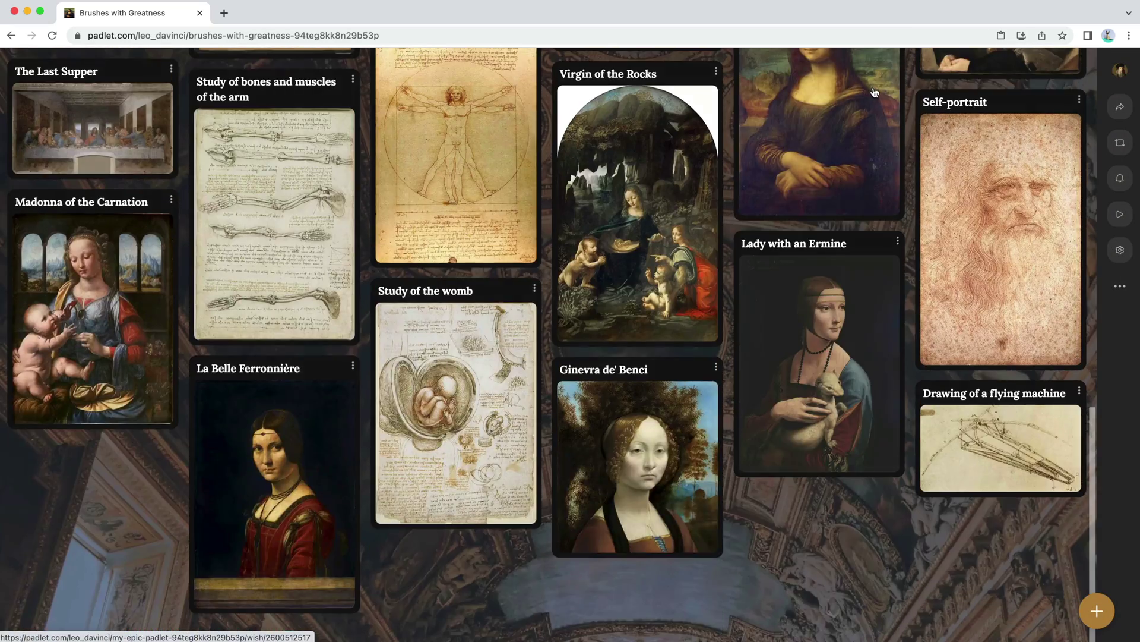
scroll(878, 107, "up", 20)
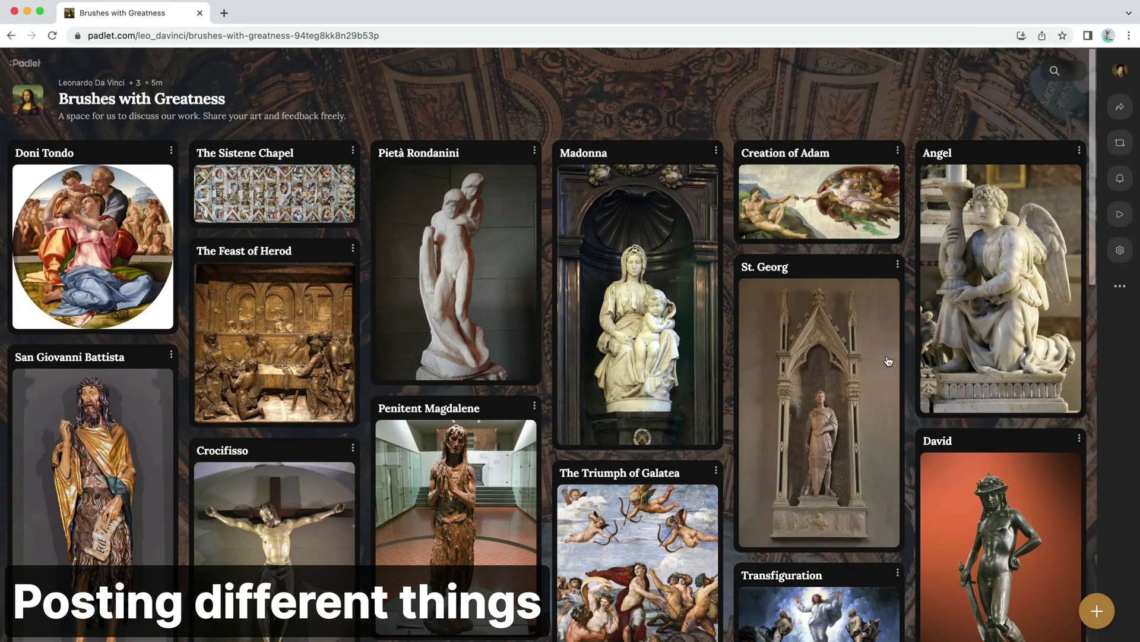
Step: Publish a new post with Hamlet.pdf attached and subject 'H'
left_click(1099, 611)
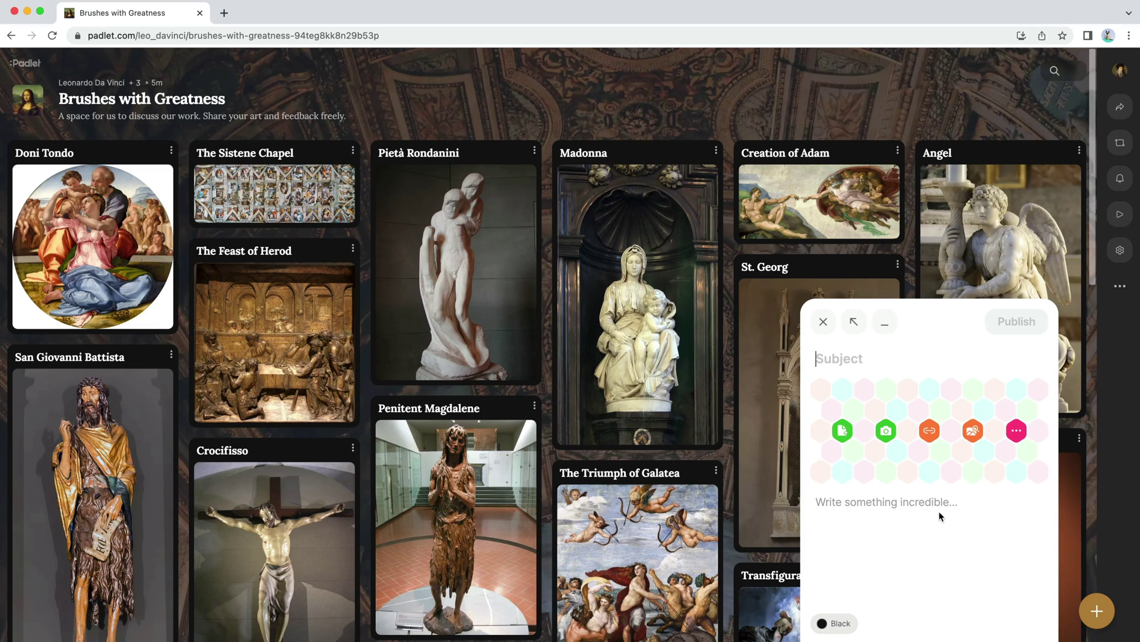
key("super+Tab")
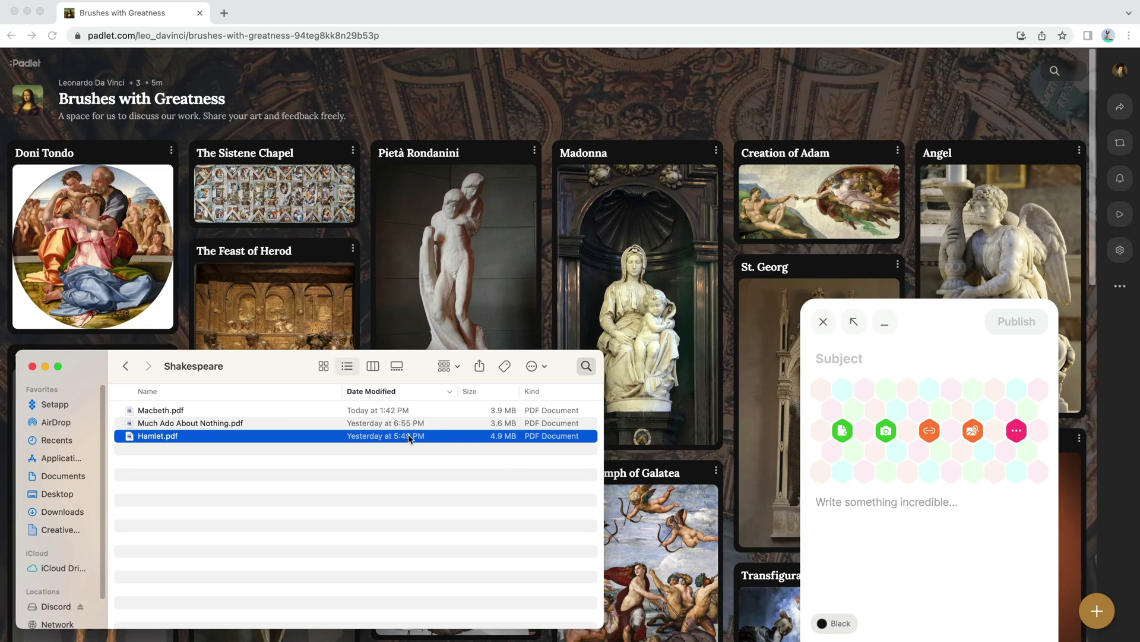
left_click_drag(409, 438, 863, 377)
left_click(845, 357)
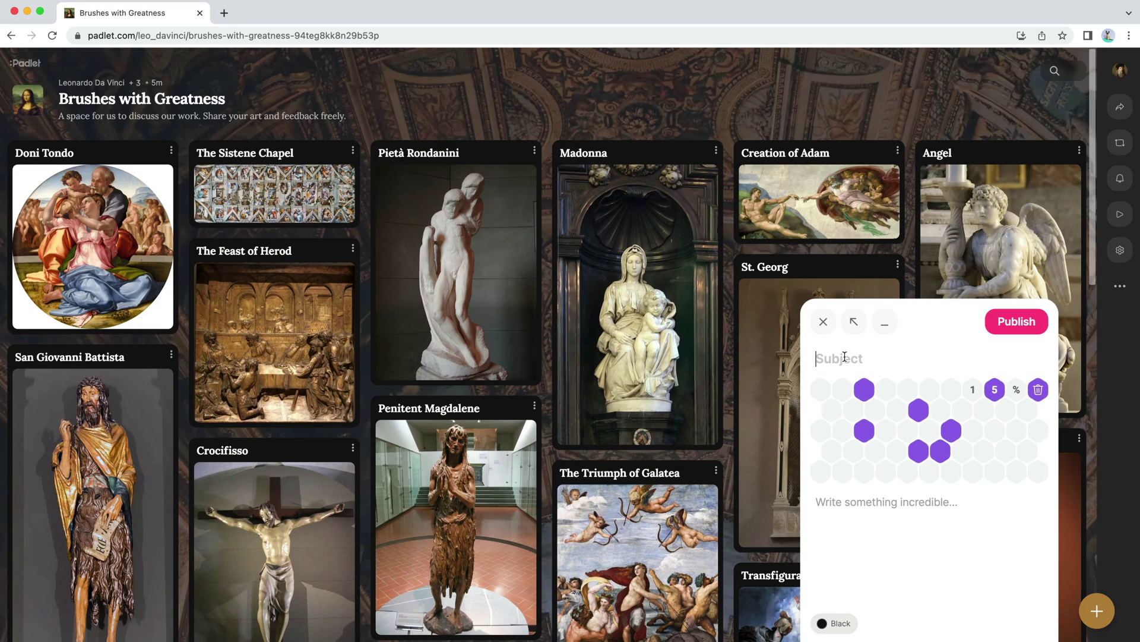
type("Hamlet")
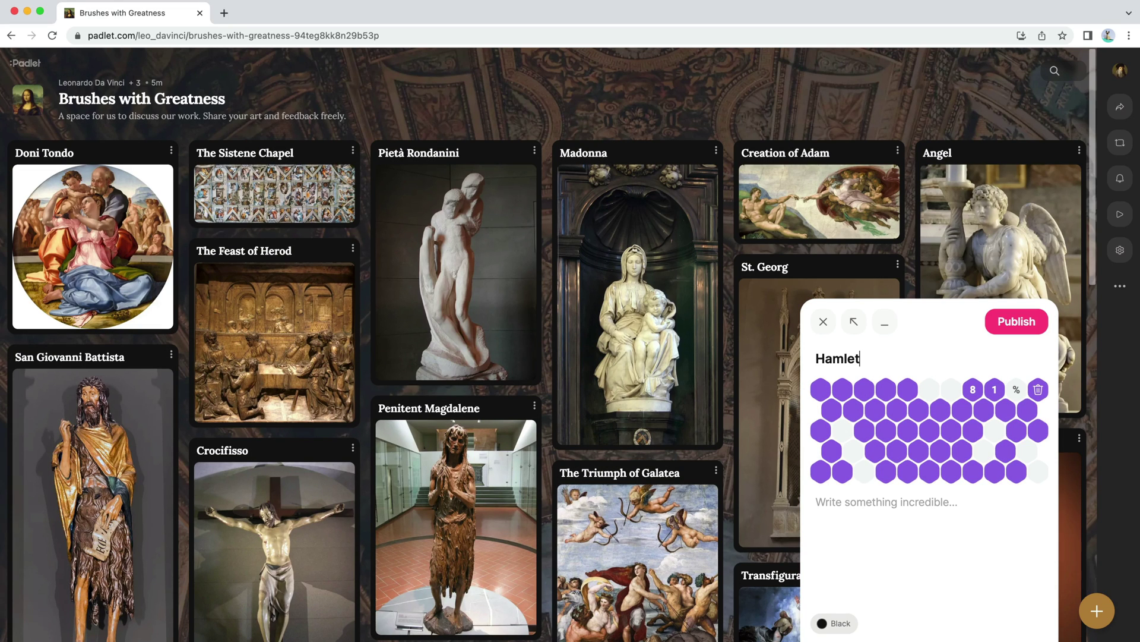
left_click(1016, 321)
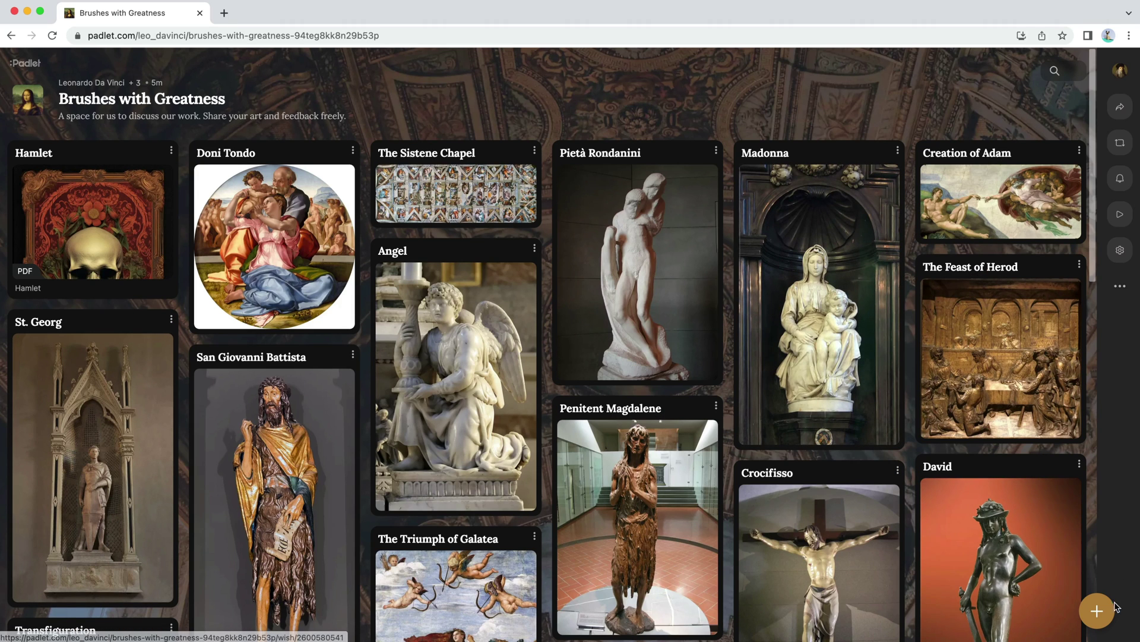
Step: Publish a post with Much Ado About Nothing.pdf uploaded and subject 'Much Ado About Nothing'
left_click(1091, 603)
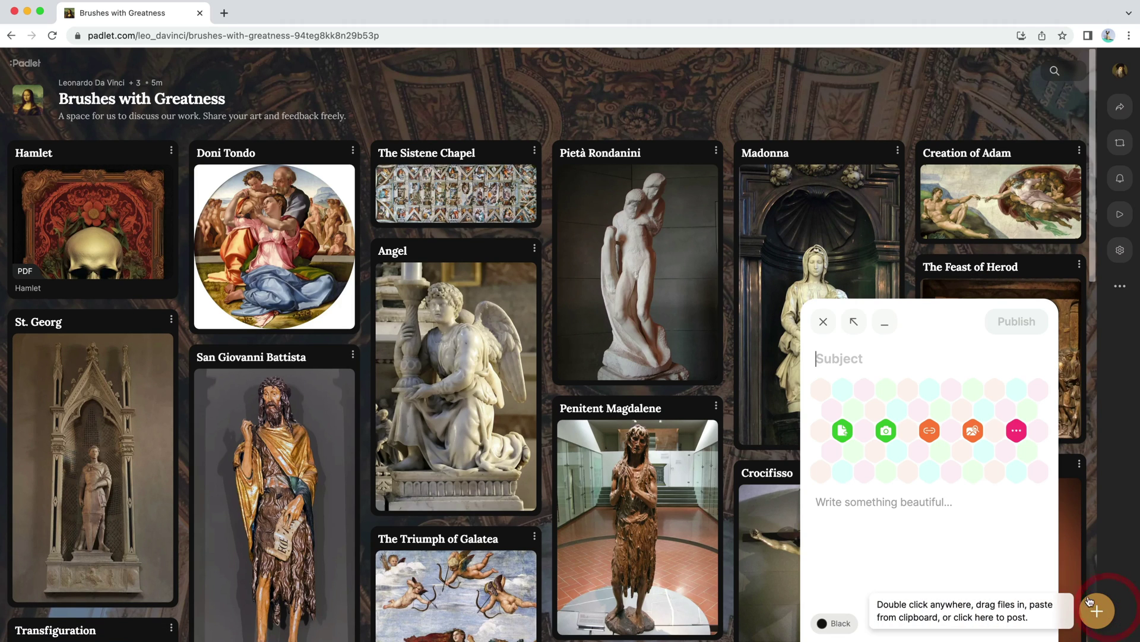
left_click(843, 430)
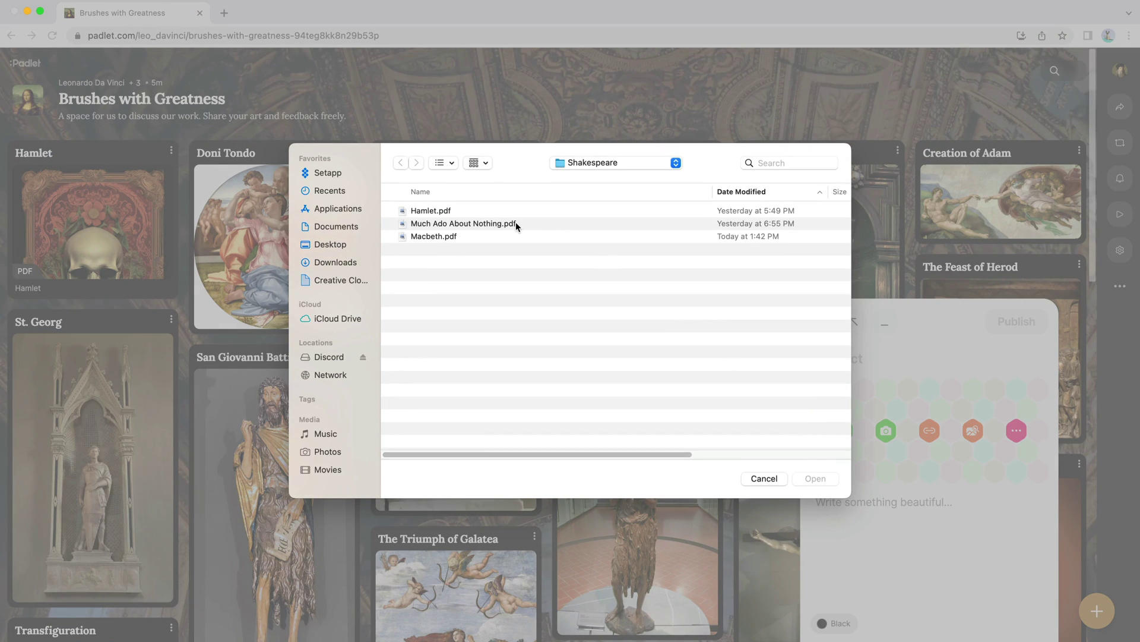
double_click(516, 223)
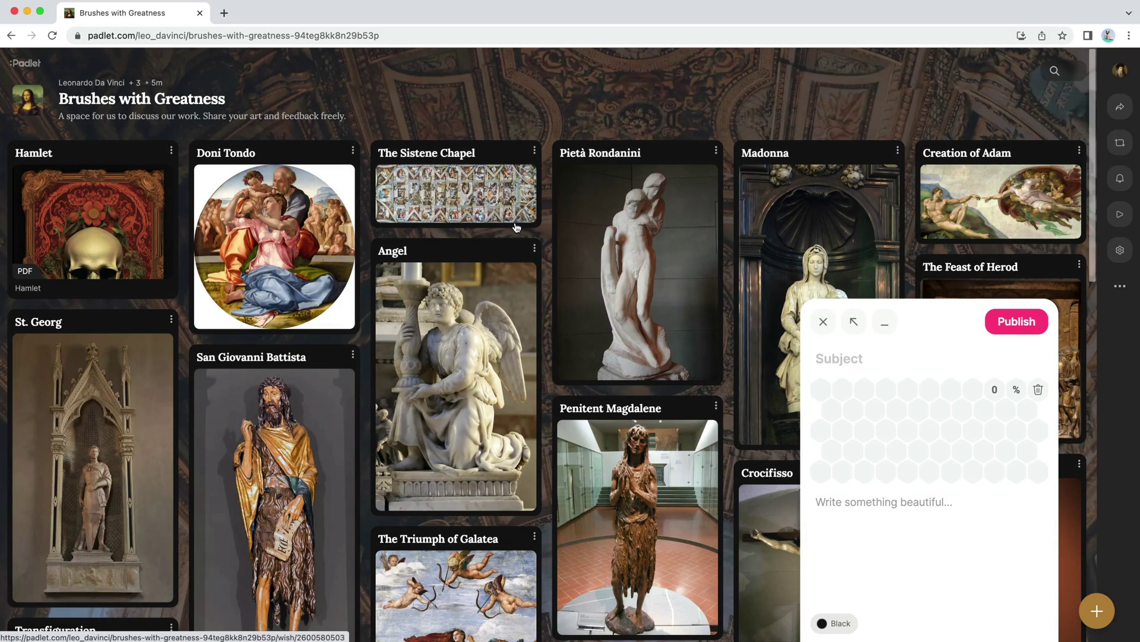
left_click(846, 351)
type("M")
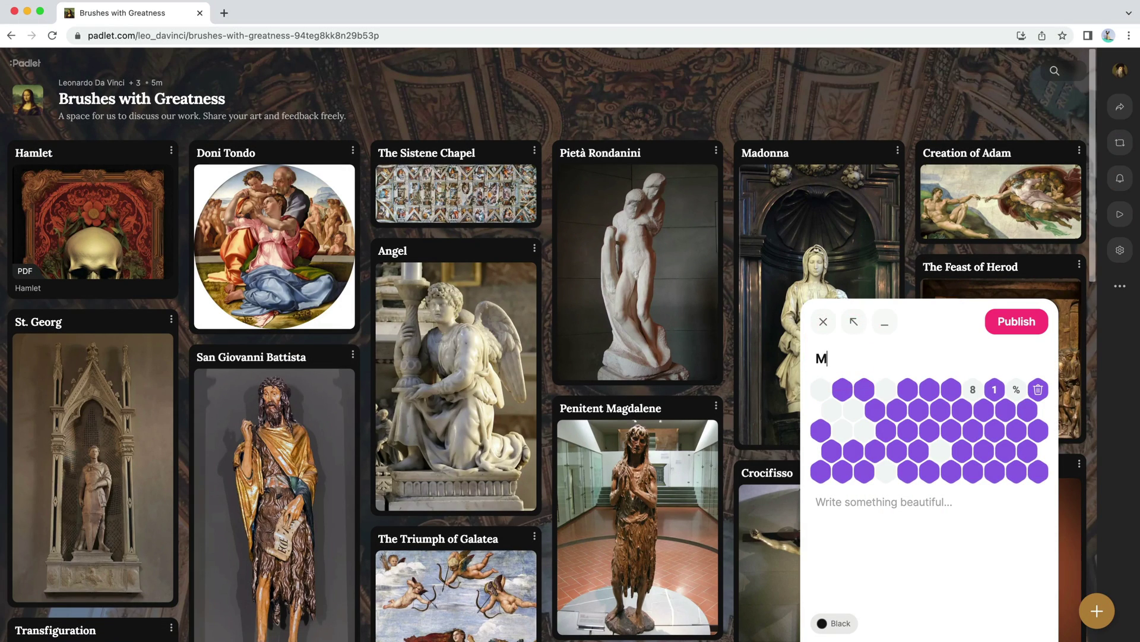
type("uch Ado About Nothing")
left_click(1031, 334)
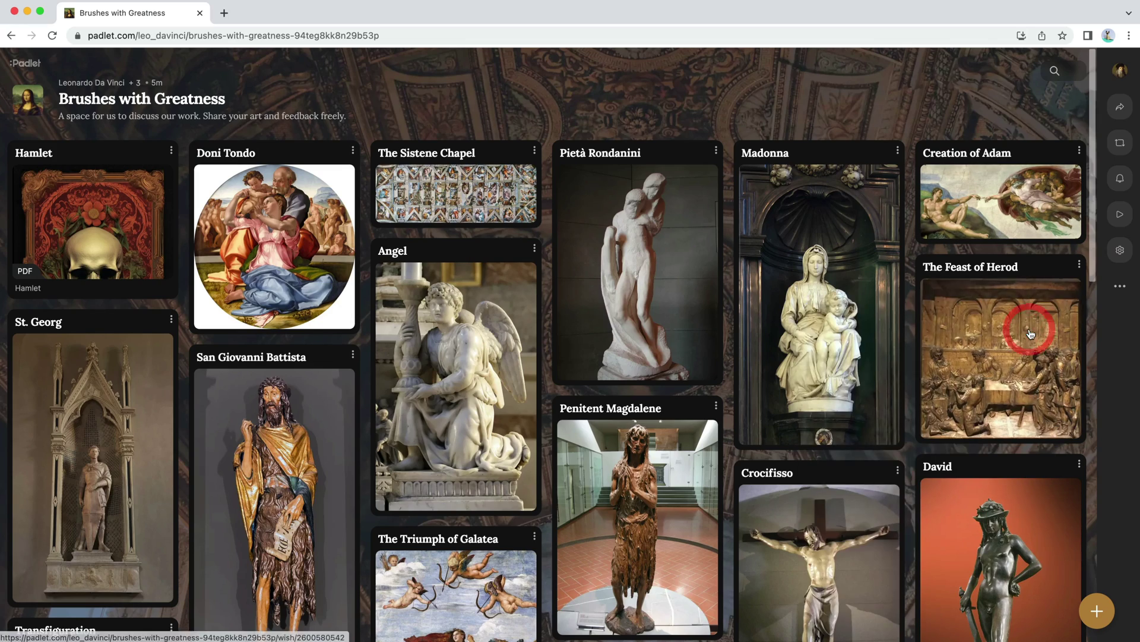
left_click(279, 239)
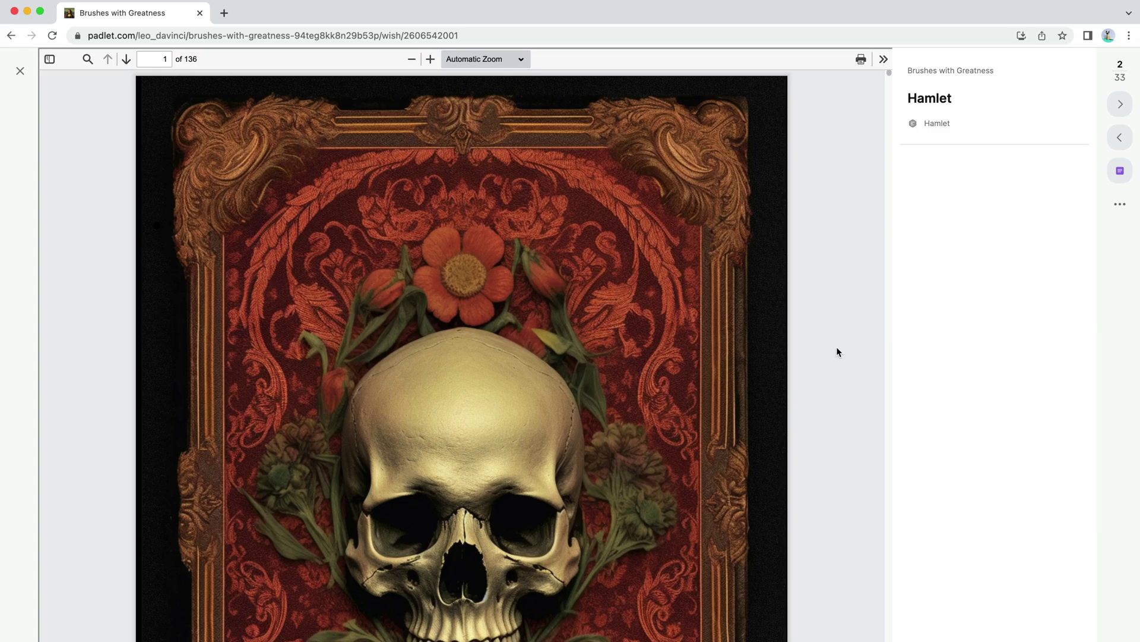
scroll(837, 351, "down", 20)
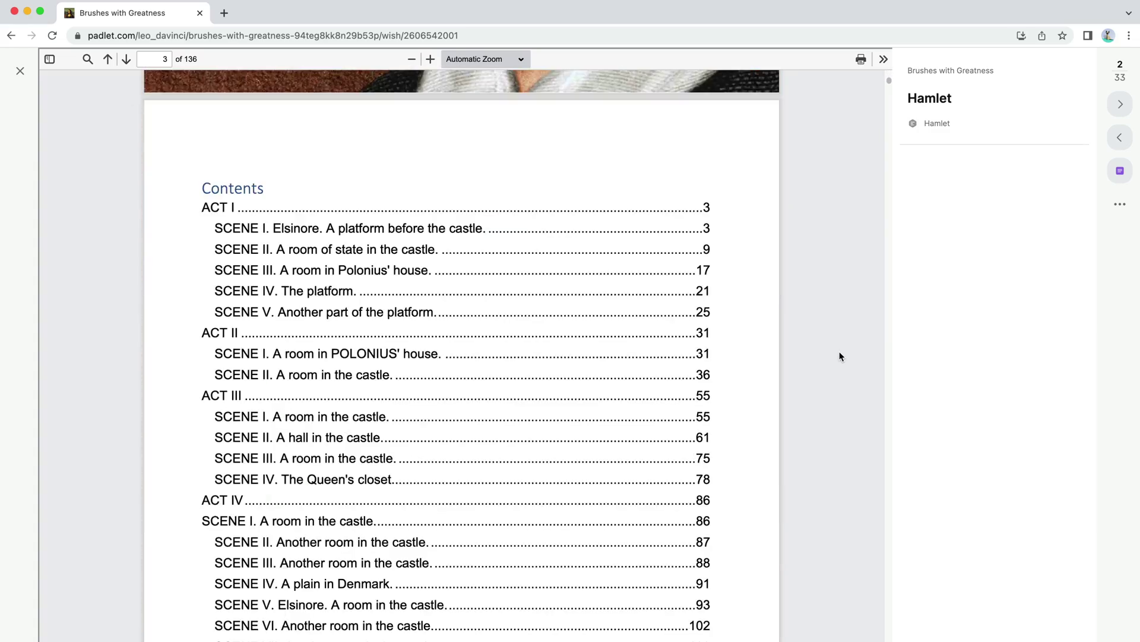
scroll(839, 352, "down", 15)
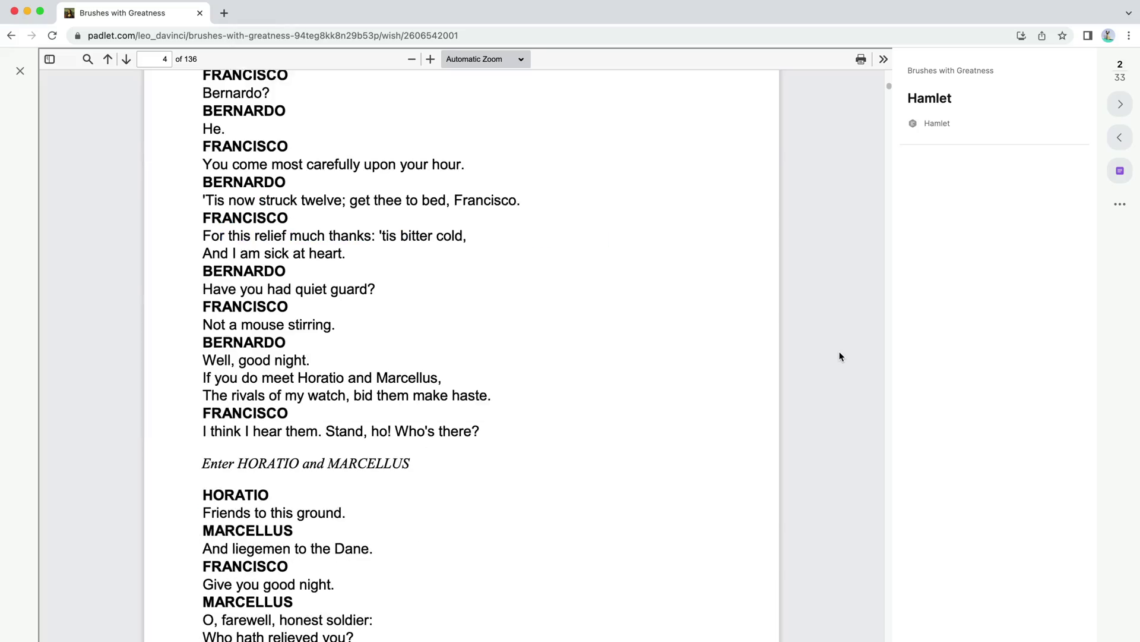
scroll(839, 356, "down", 5)
key("Escape")
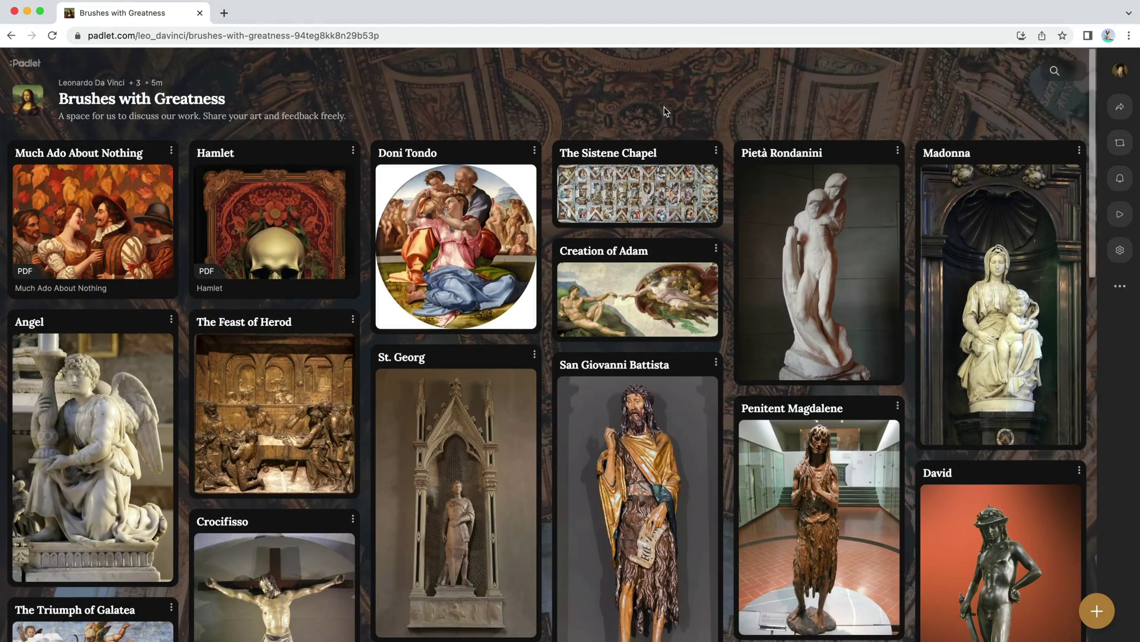
Step: Start a post by uploading Symphony No. 35.mp4 and typing the subject 'Symph'
left_click(1097, 611)
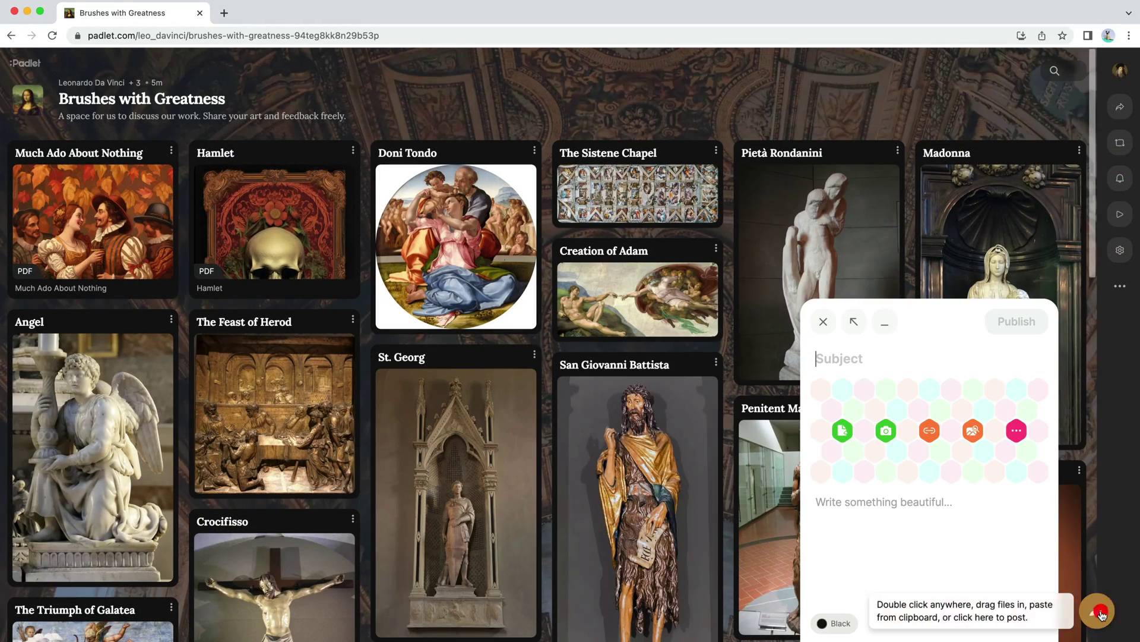
left_click(842, 430)
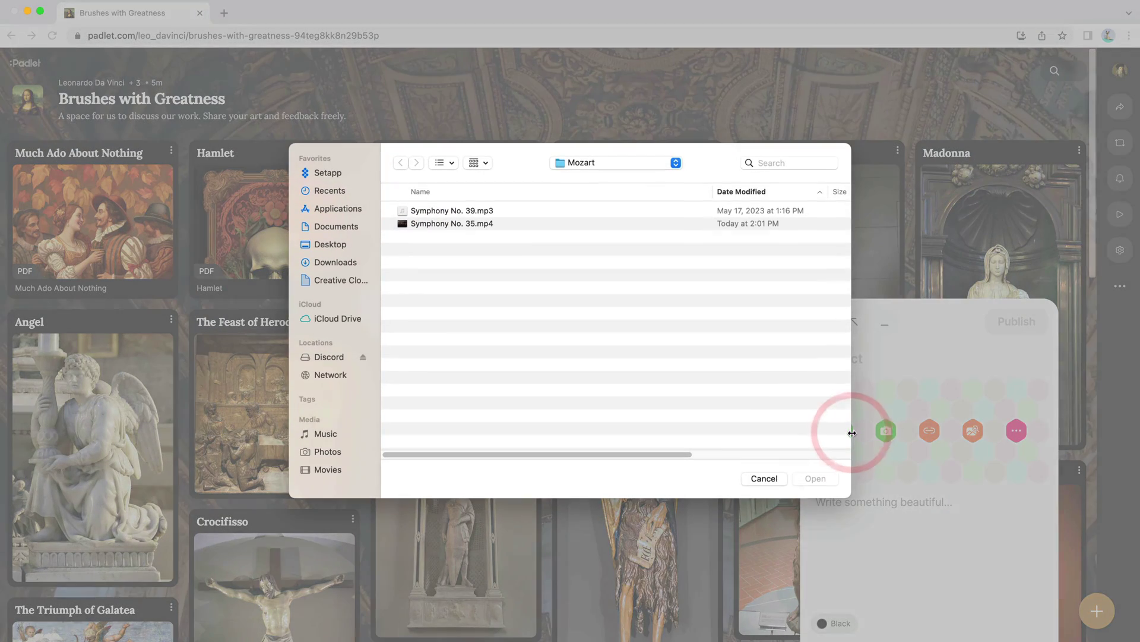
left_click(480, 224)
left_click(815, 478)
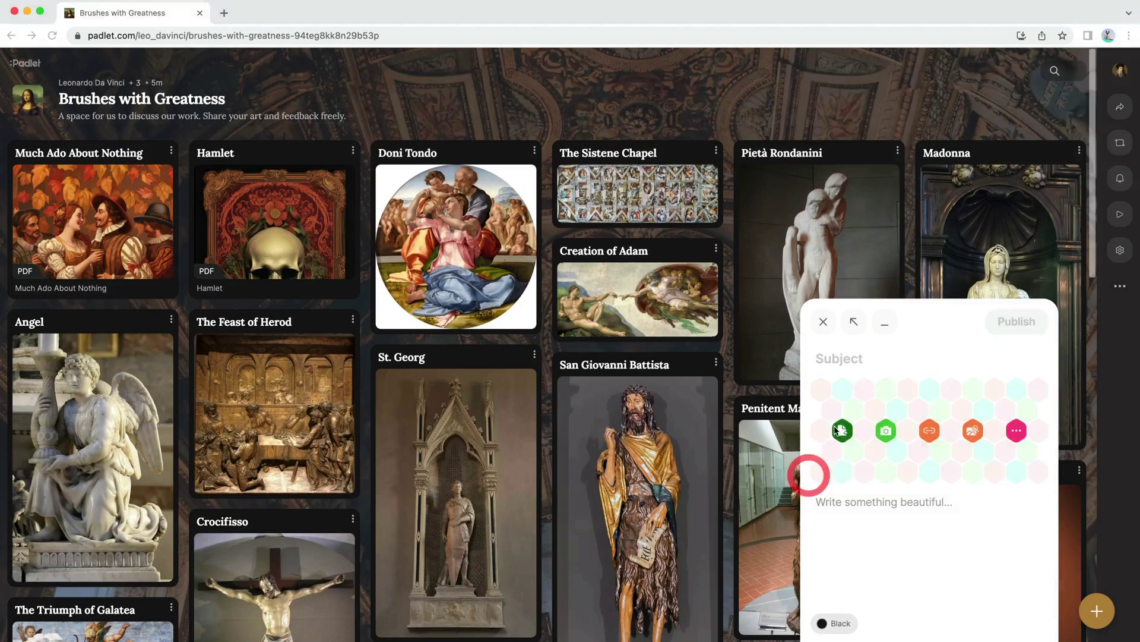
left_click(857, 355)
type("Symph")
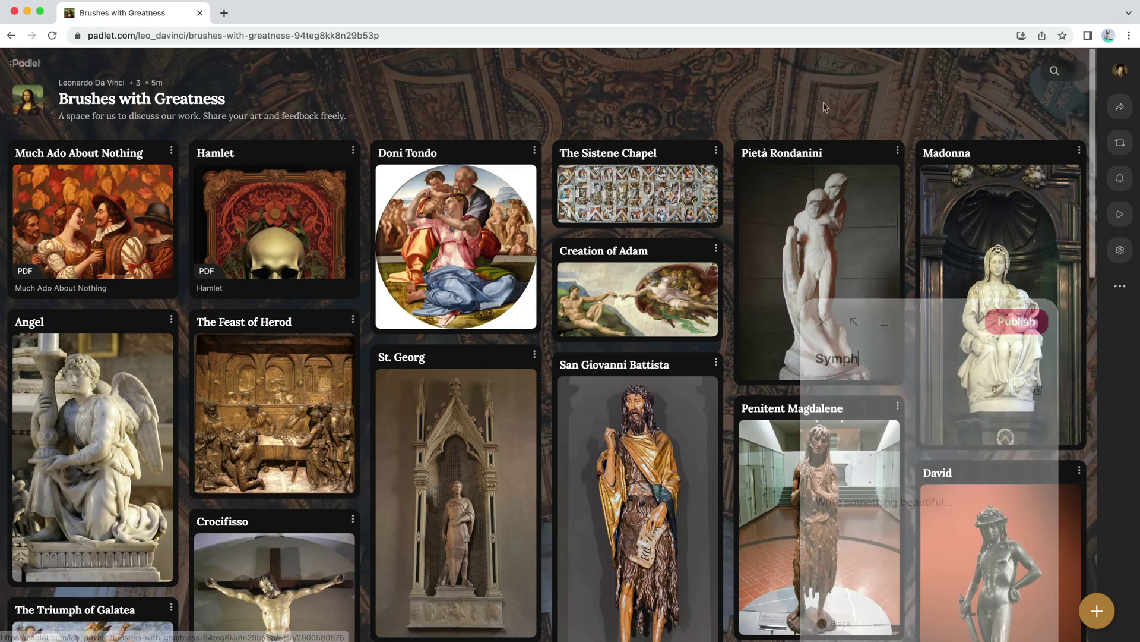
Step: Start a new post with a pasted YouTube link and subject 'Symphony No. 35'
left_click(1097, 611)
left_click(930, 436)
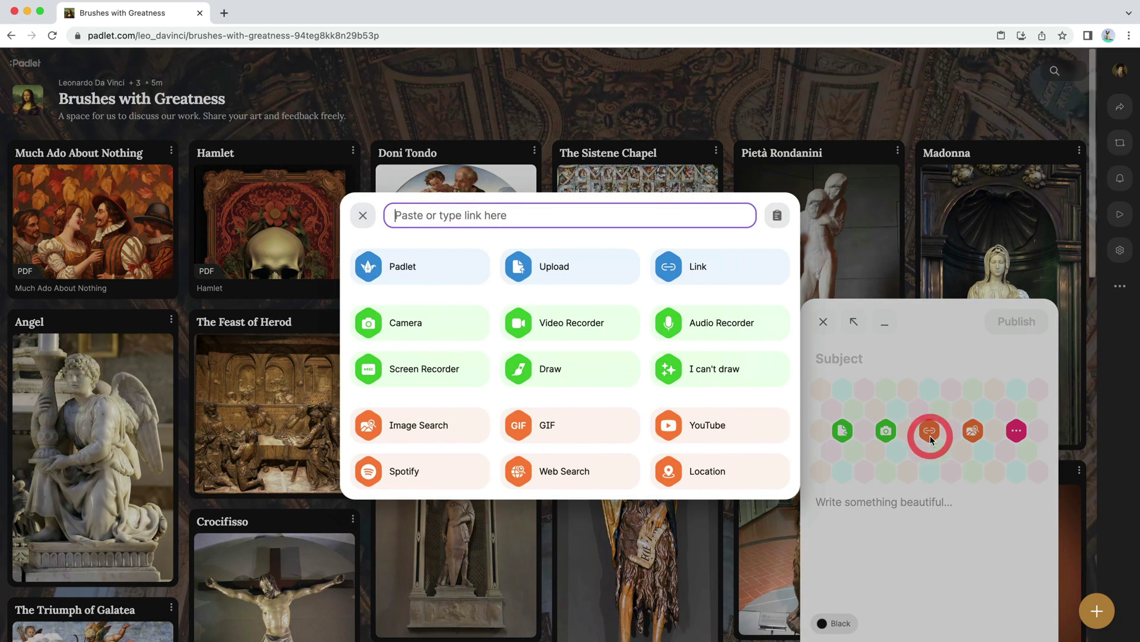
type("https://youtu.be/LDBmGj9xxpM")
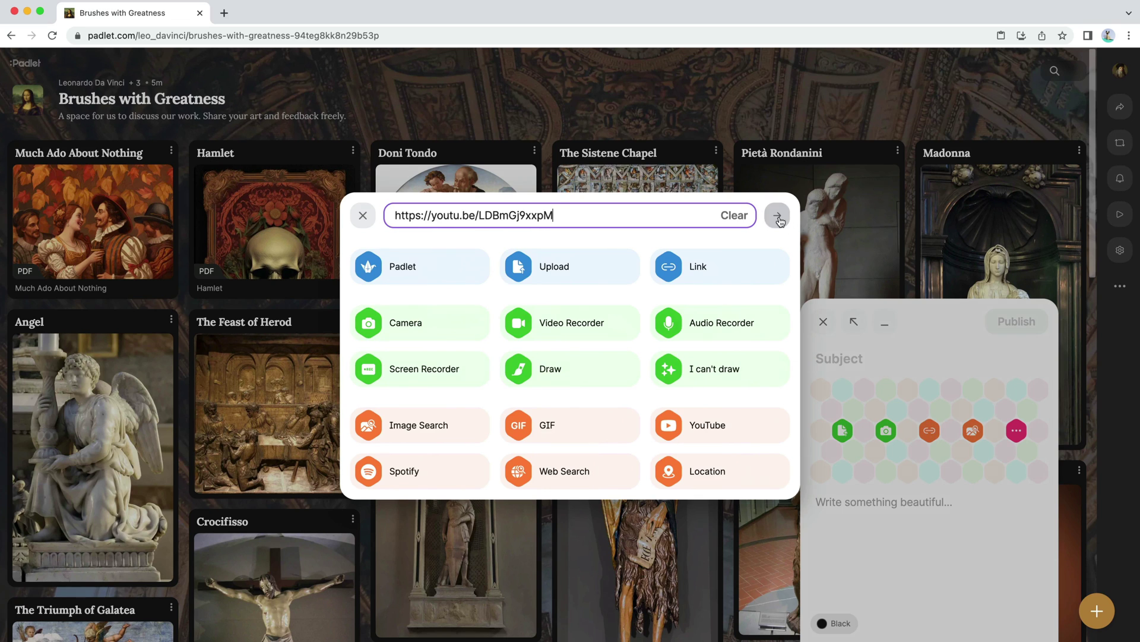
left_click(777, 215)
type("S")
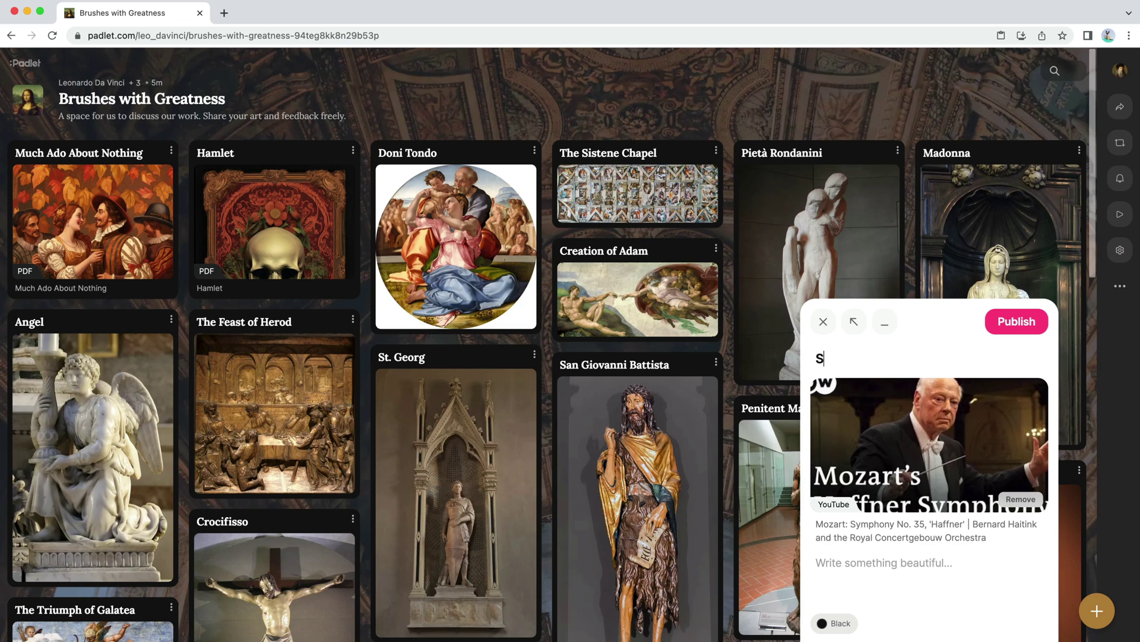
type("ymphony No. 35")
Step: Swap in the Petrenko Berliner Philharmoniker YouTube performance, publish the post, and play it
left_click(1021, 499)
left_click(973, 430)
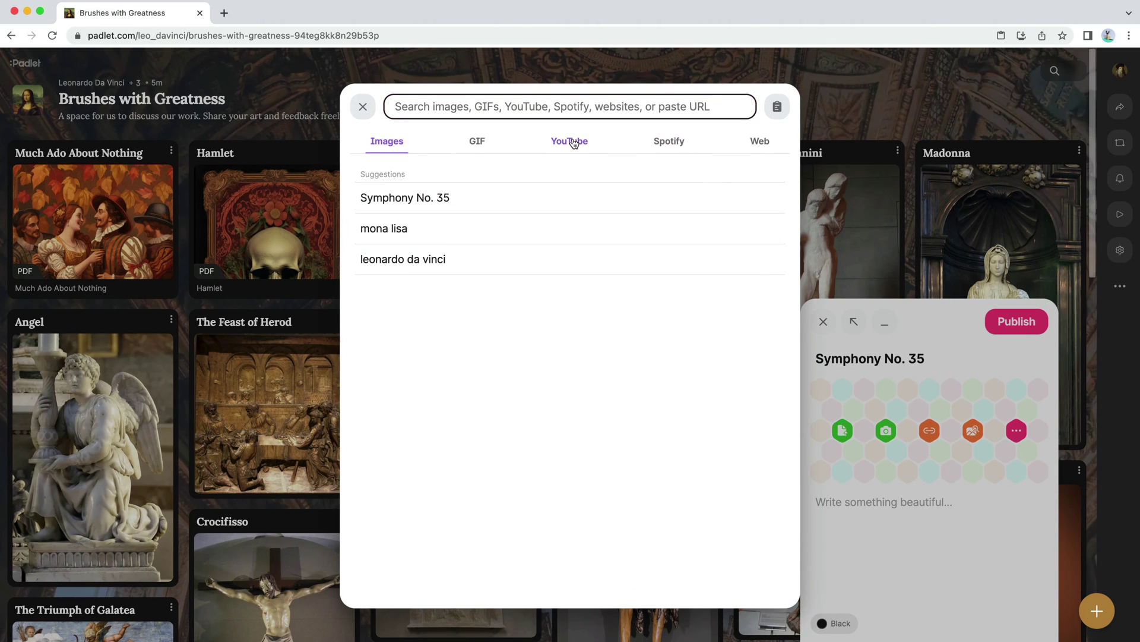
left_click(573, 142)
left_click(449, 198)
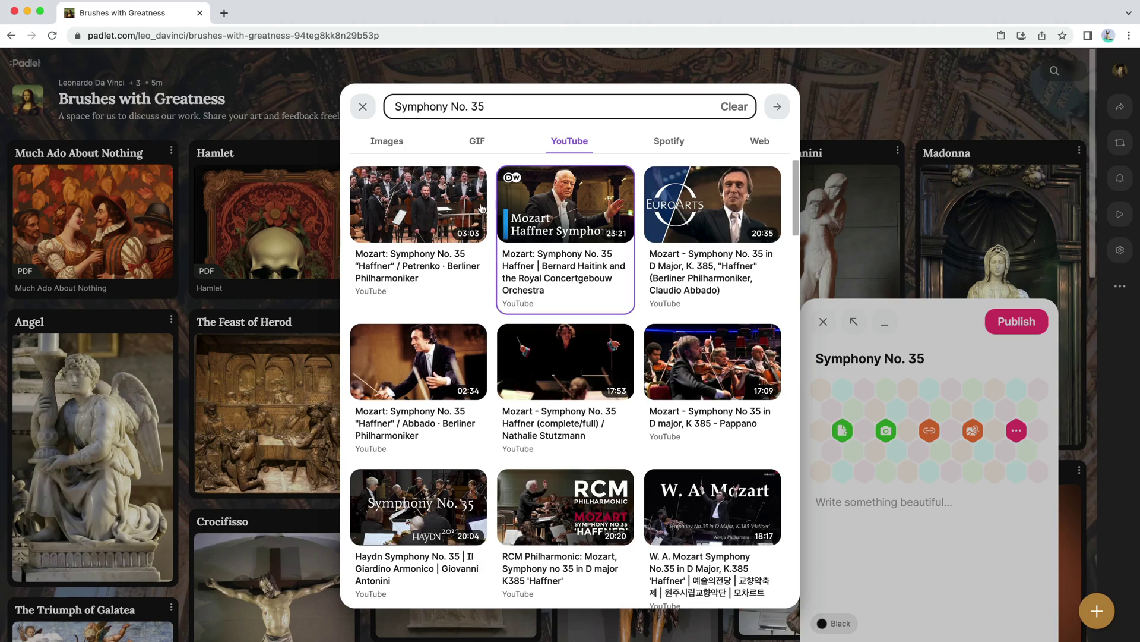
left_click(468, 205)
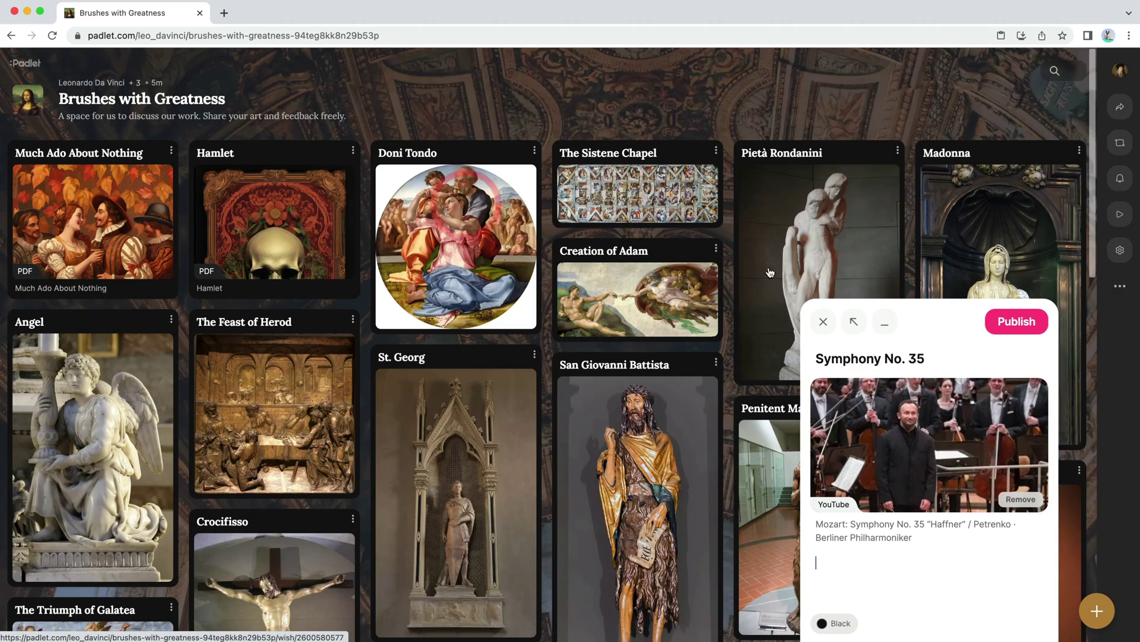
left_click(1007, 330)
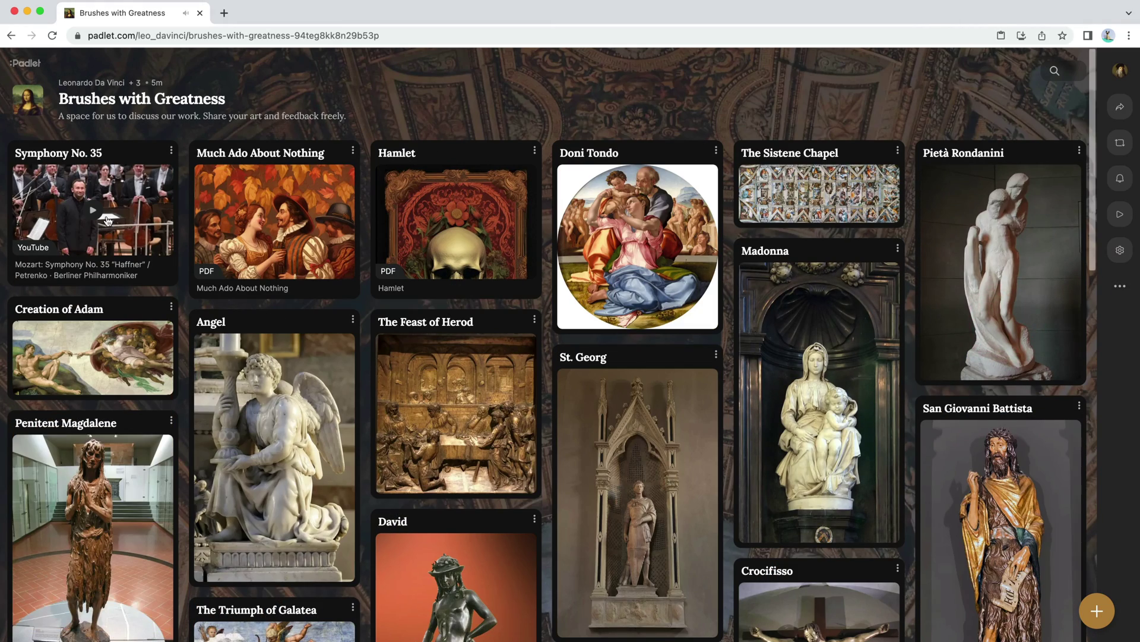
left_click(107, 221)
left_click(135, 306)
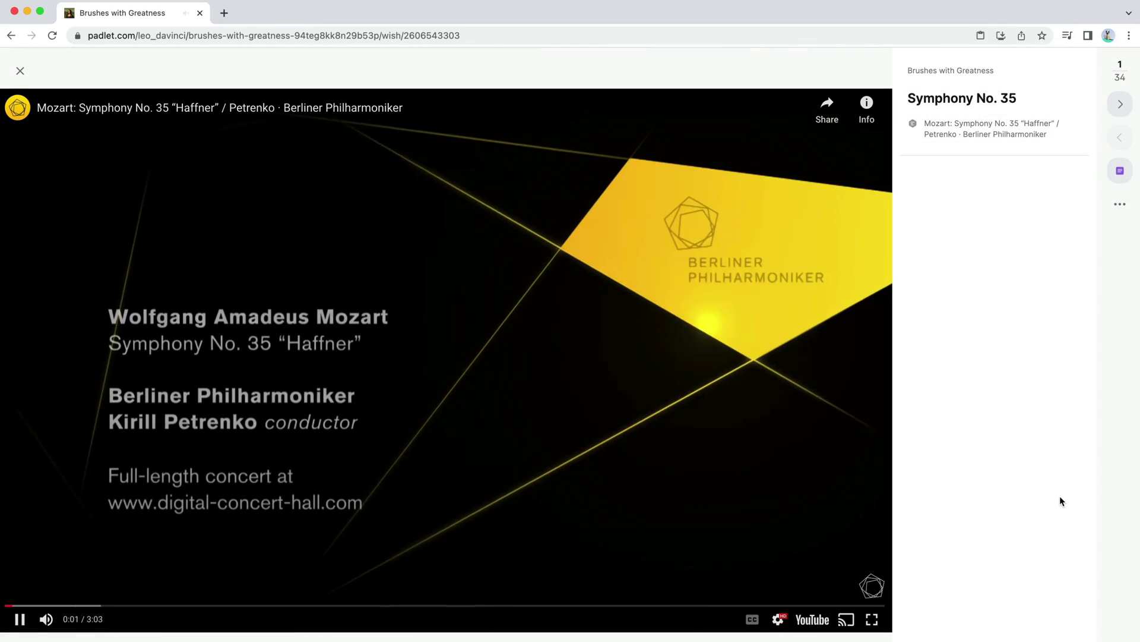
key("Escape")
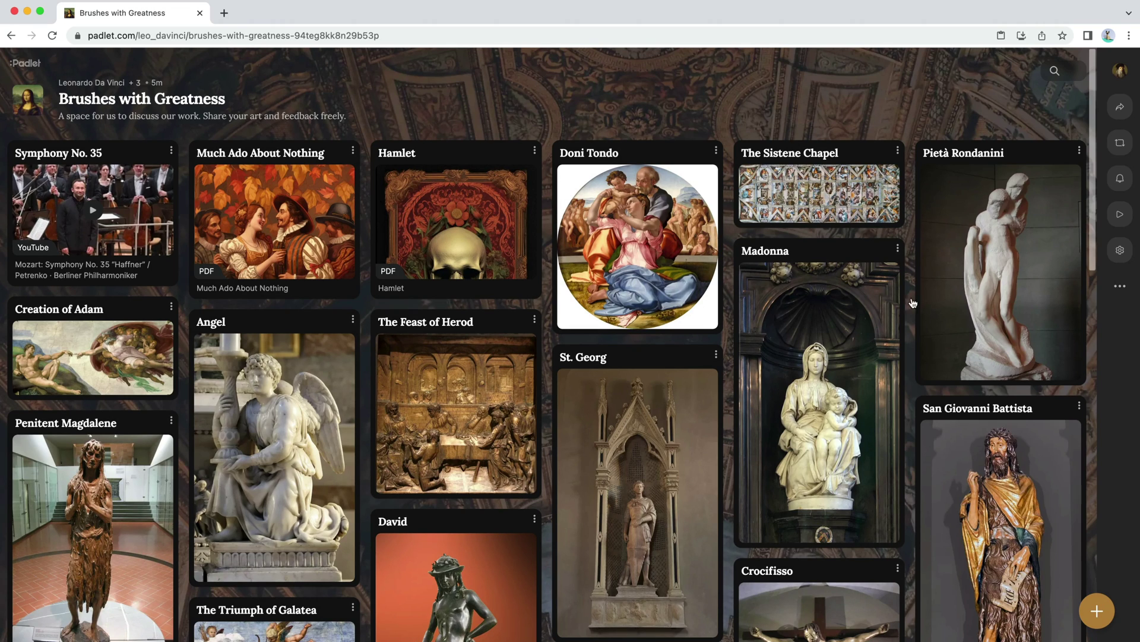
Step: Sketch a flower with black petals and a green stem on a Draw canvas, save, and publish
left_click(1097, 610)
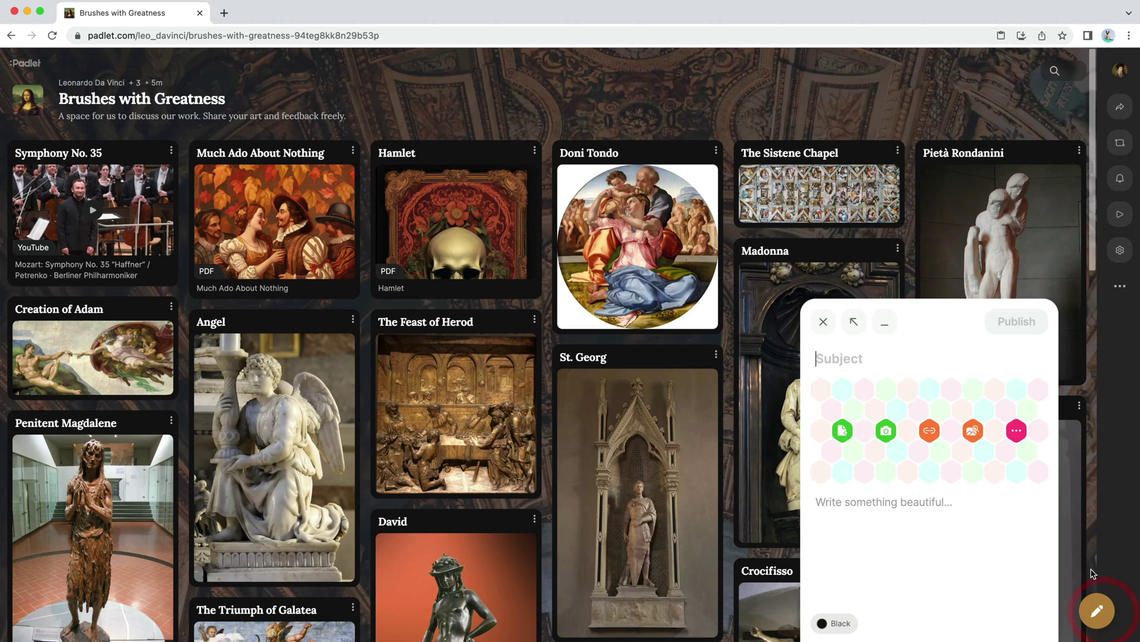
left_click(1017, 433)
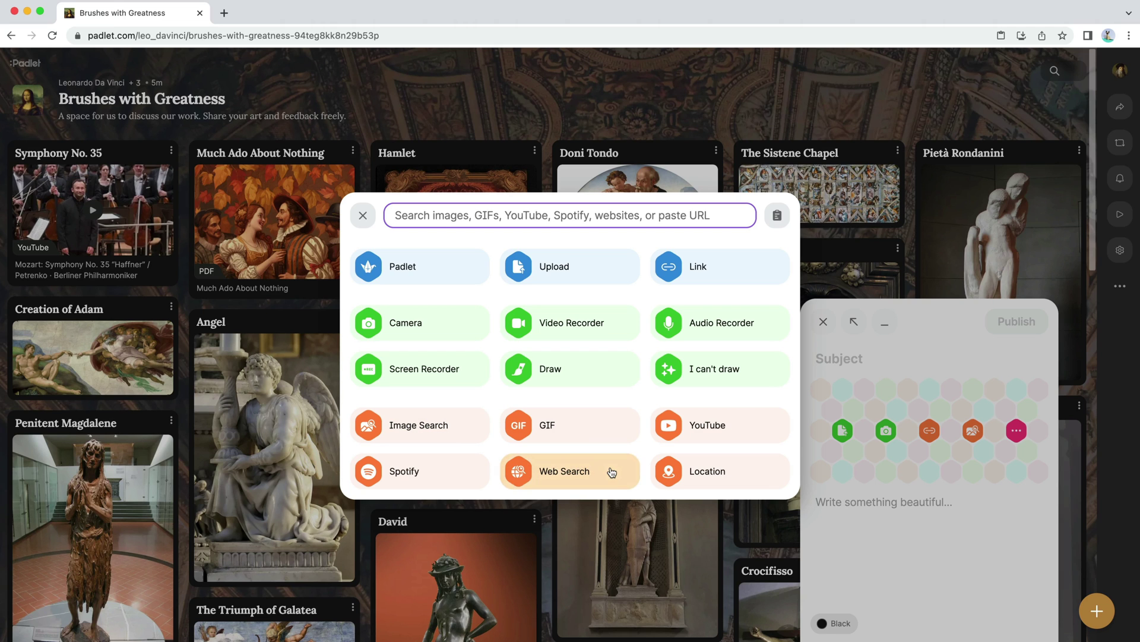
left_click(590, 378)
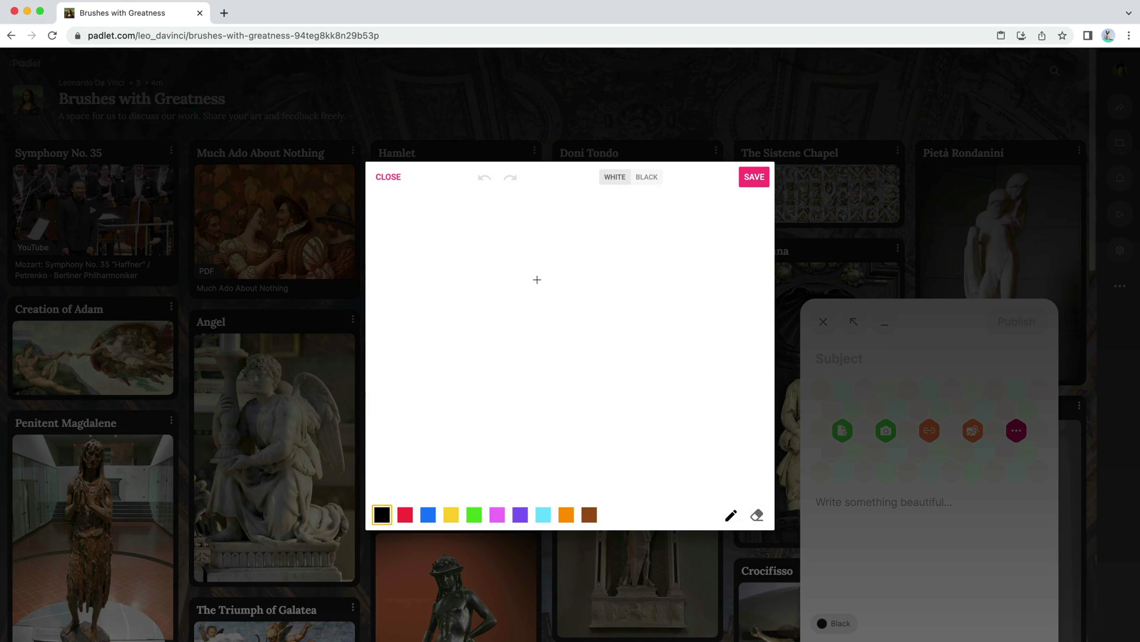
left_click_drag(536, 278, 539, 236)
left_click_drag(539, 236, 532, 273)
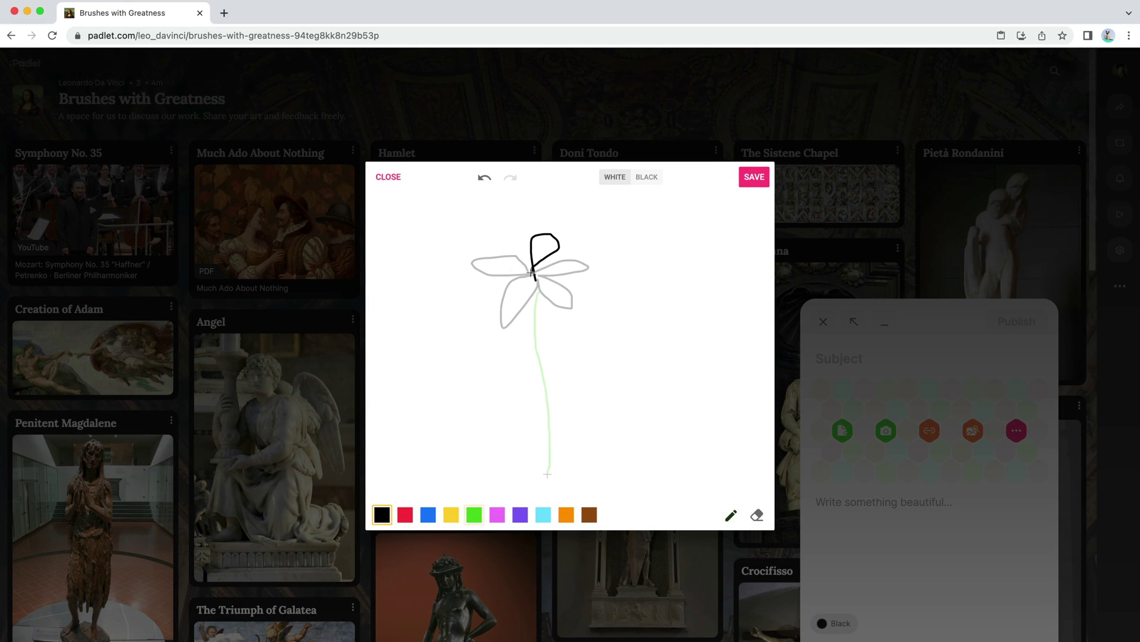
left_click(755, 187)
left_click(1027, 325)
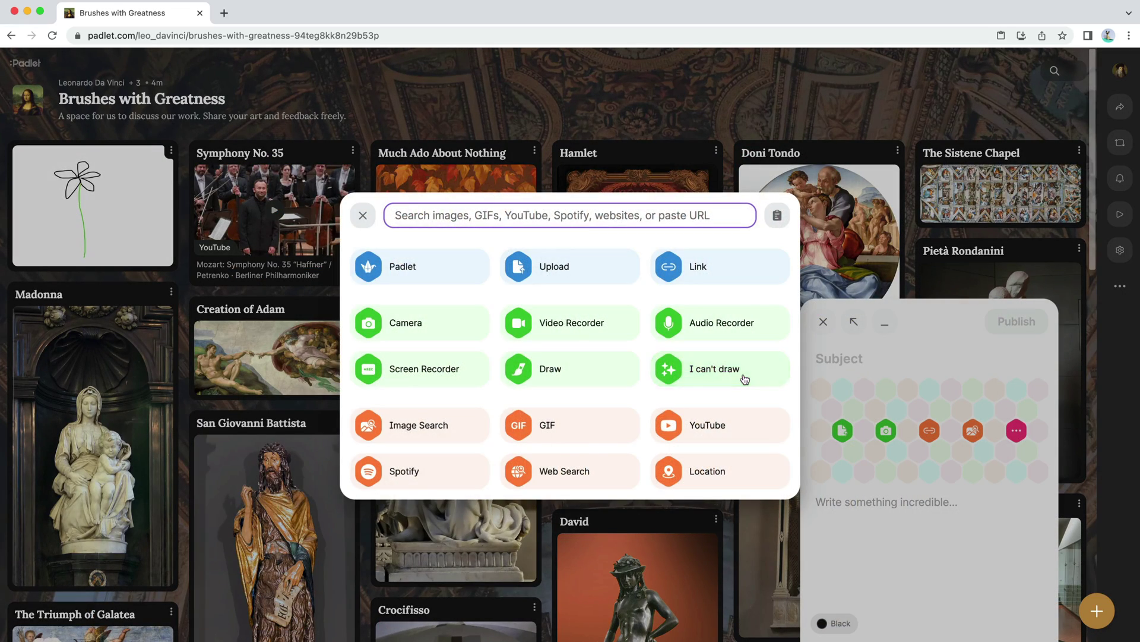
Step: Generate images for 'mona lisa with eyebrows', attach the bottom-middle one, and publish as 'I painted this'
left_click(743, 374)
type("mona lisa with eyebrows")
key("Return")
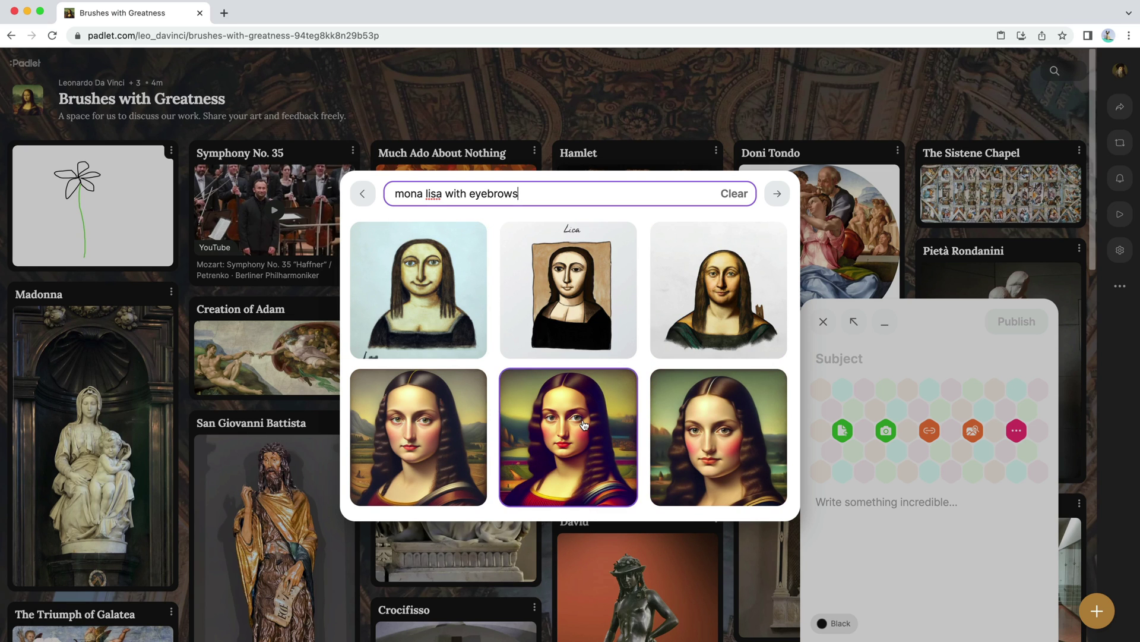
left_click(582, 423)
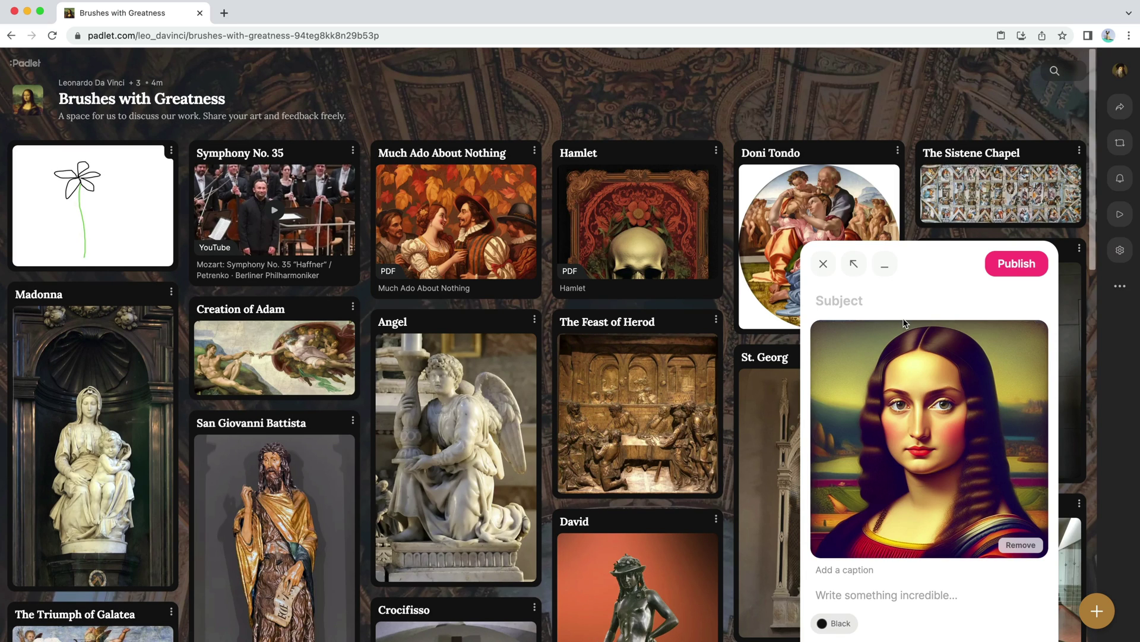
type("I painted this")
key("super+Return")
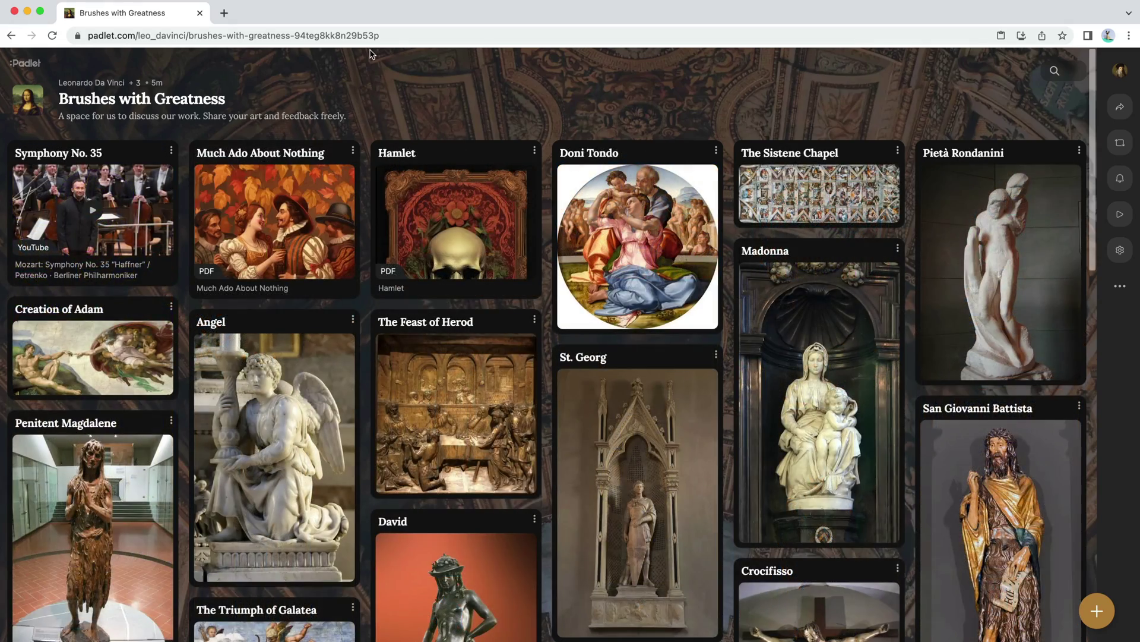
left_click(289, 218)
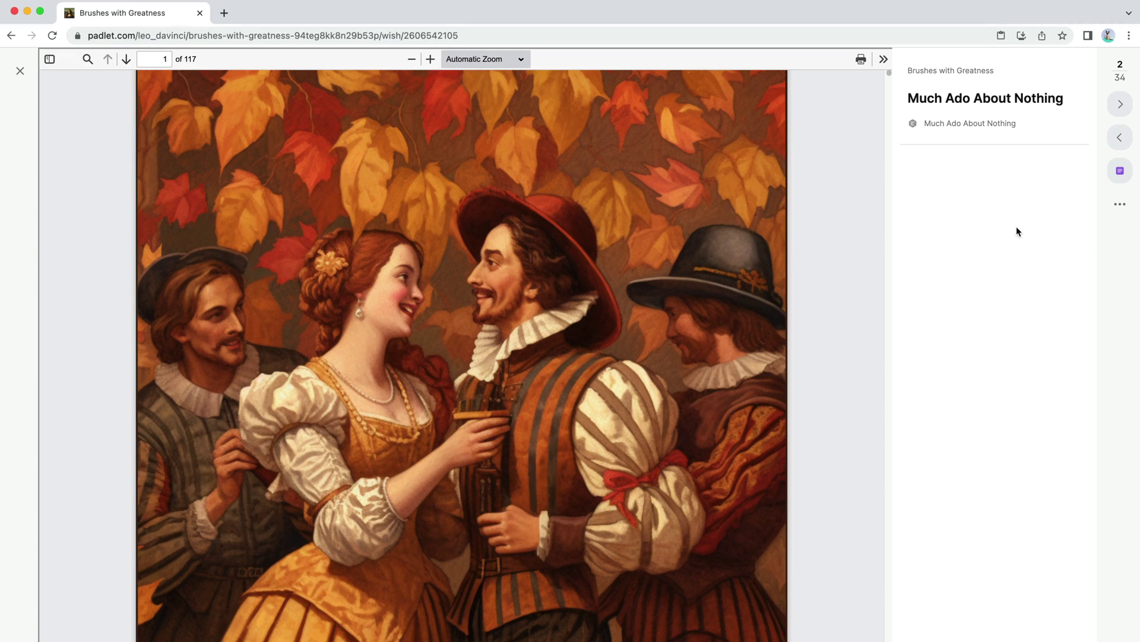
key("Right")
key("Right")
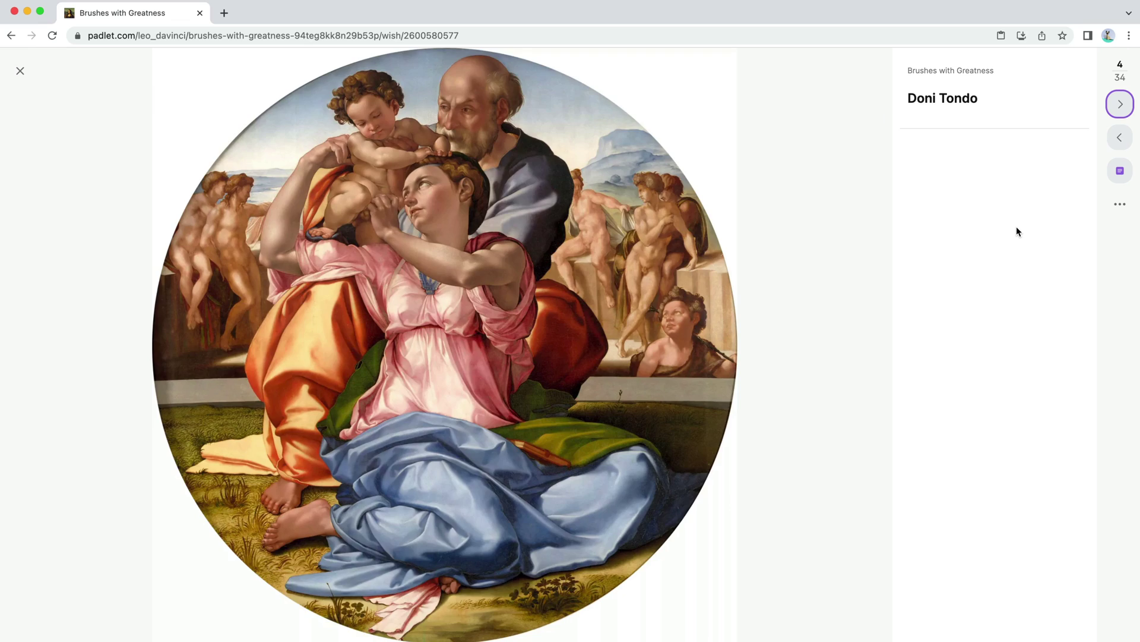
key("Right")
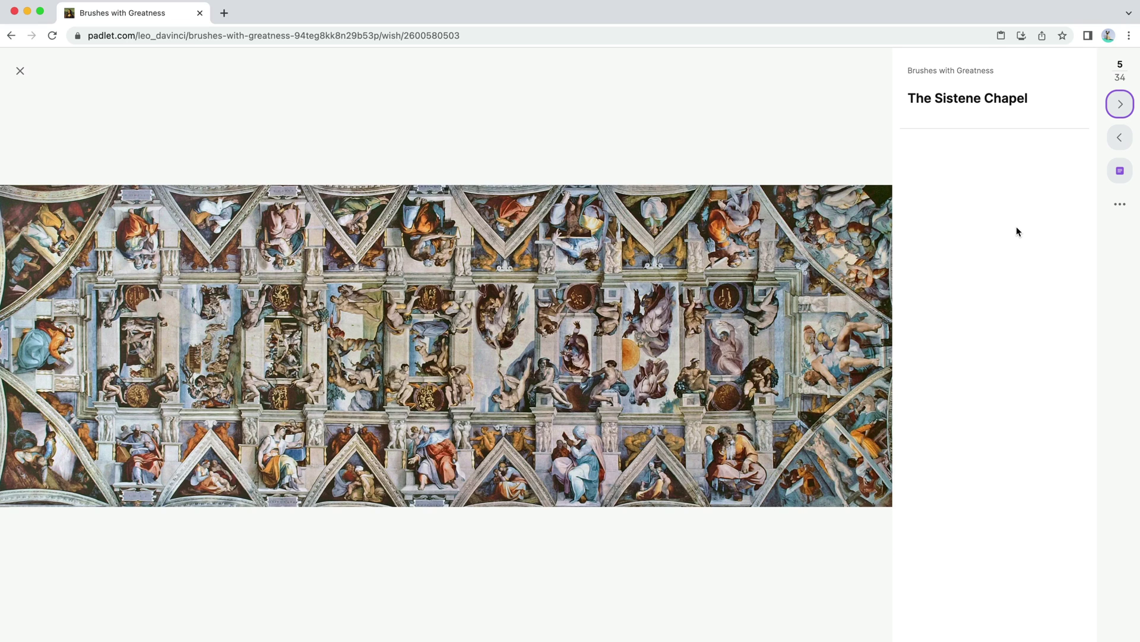
key("Escape")
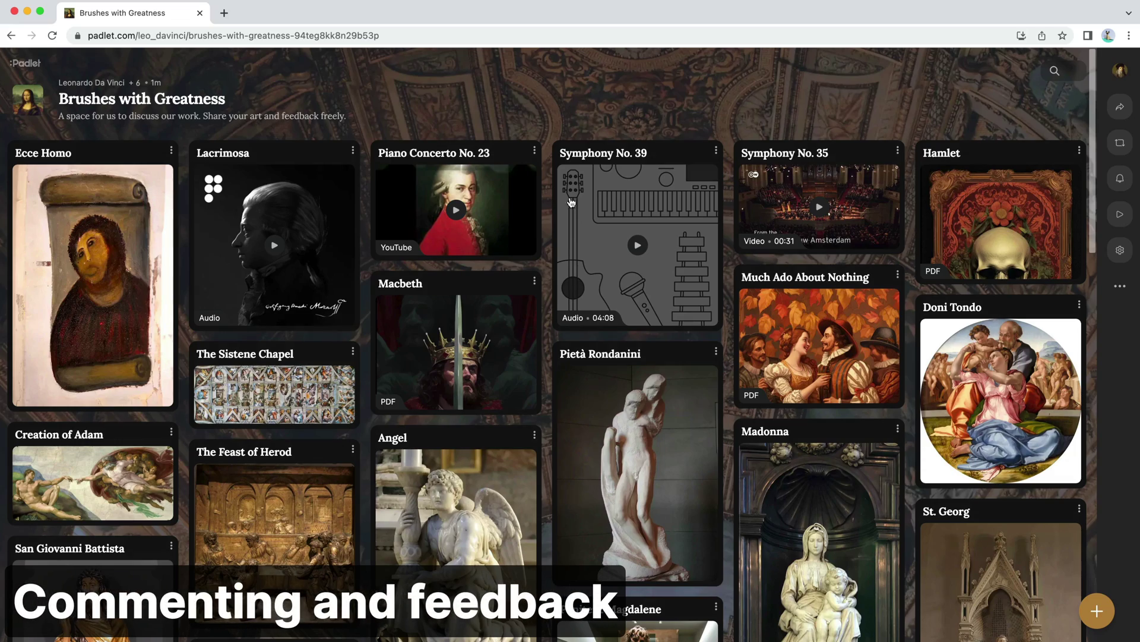
Step: Remove the Ecce Homo post from the board and open the wall's Settings
left_click(142, 368)
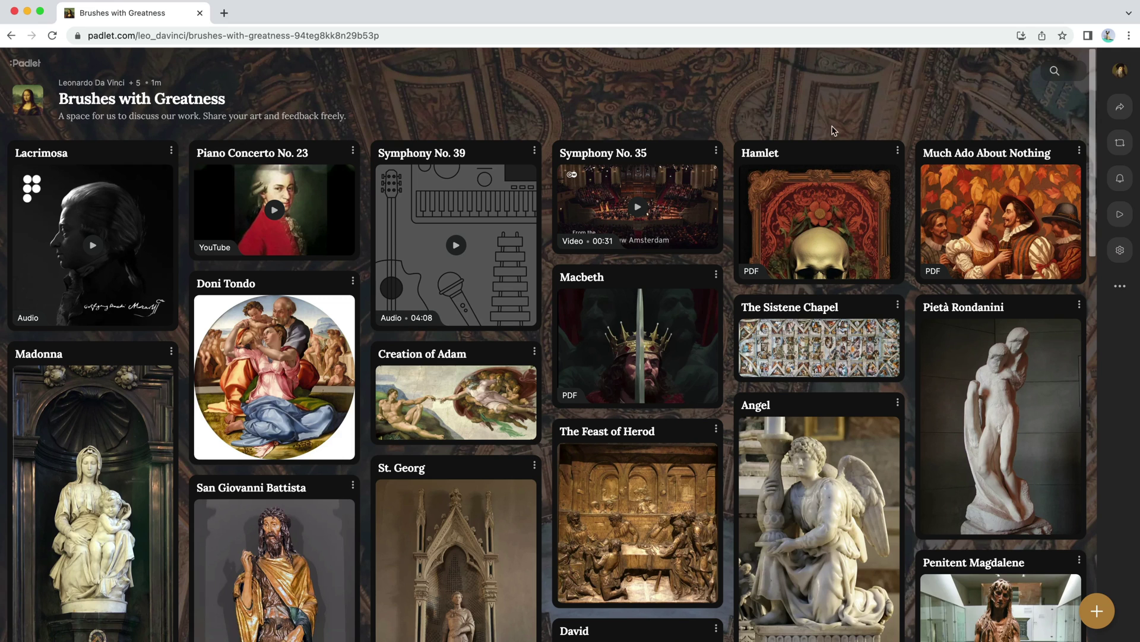
left_click(1120, 250)
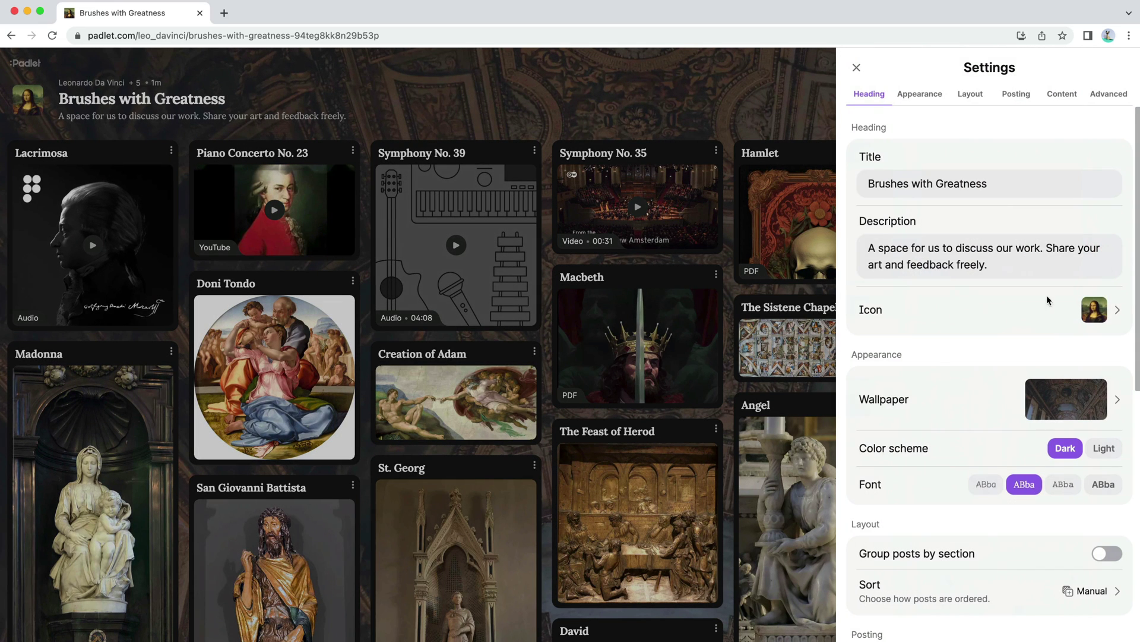
Step: Switch on Author and timestamp under Posting, then scroll the wall to check the labels
scroll(988, 387, "down", 8)
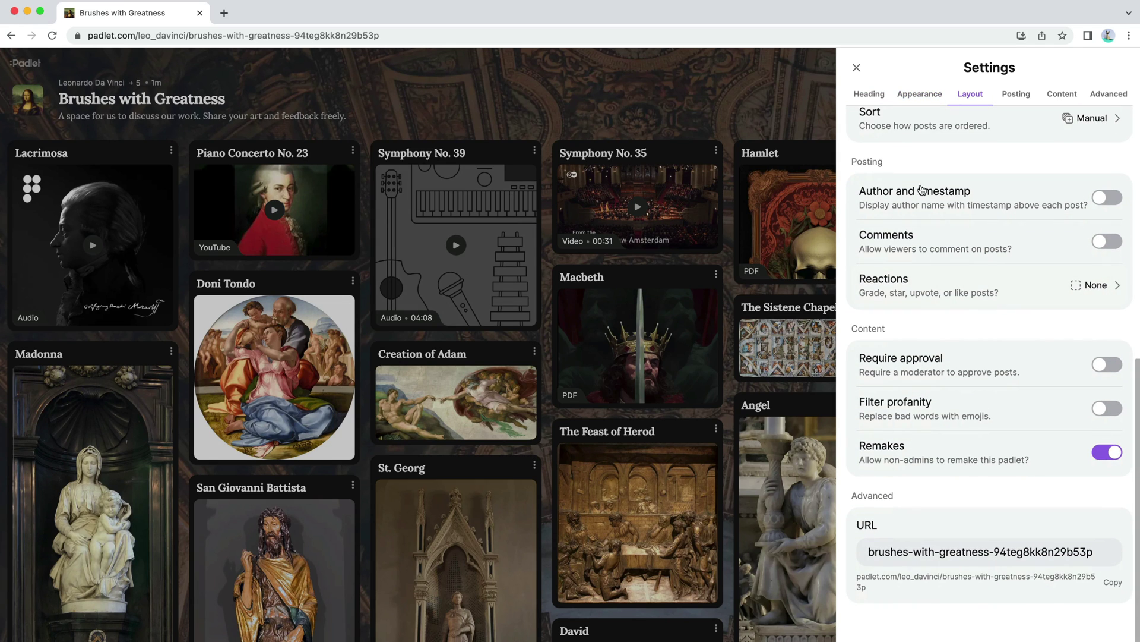
left_click(1108, 197)
left_click(715, 100)
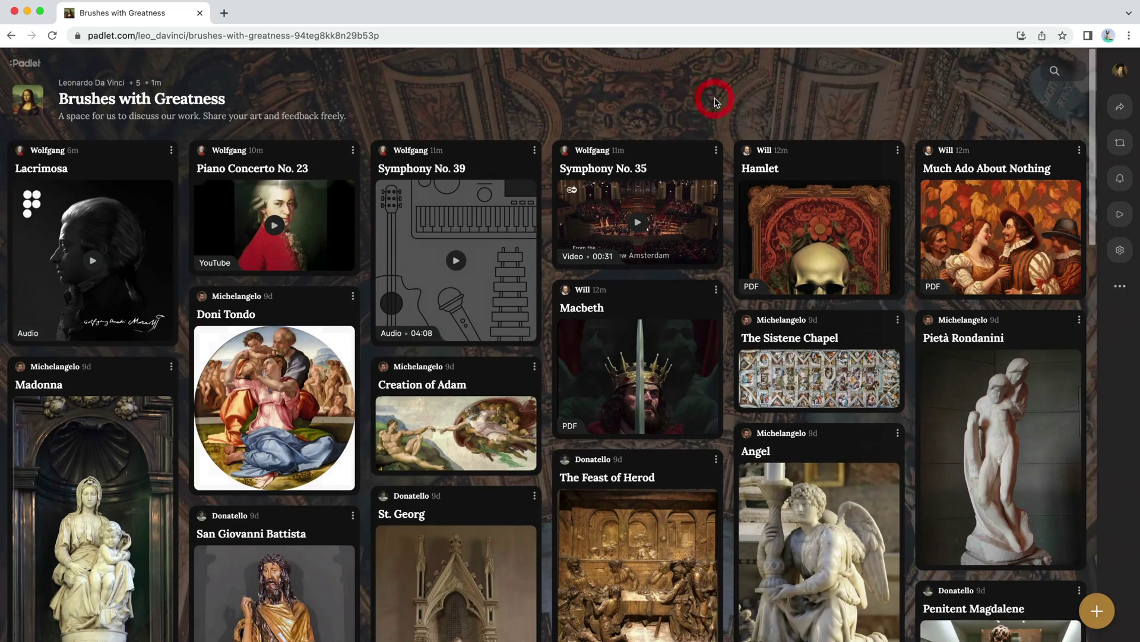
scroll(178, 440, "down", 5)
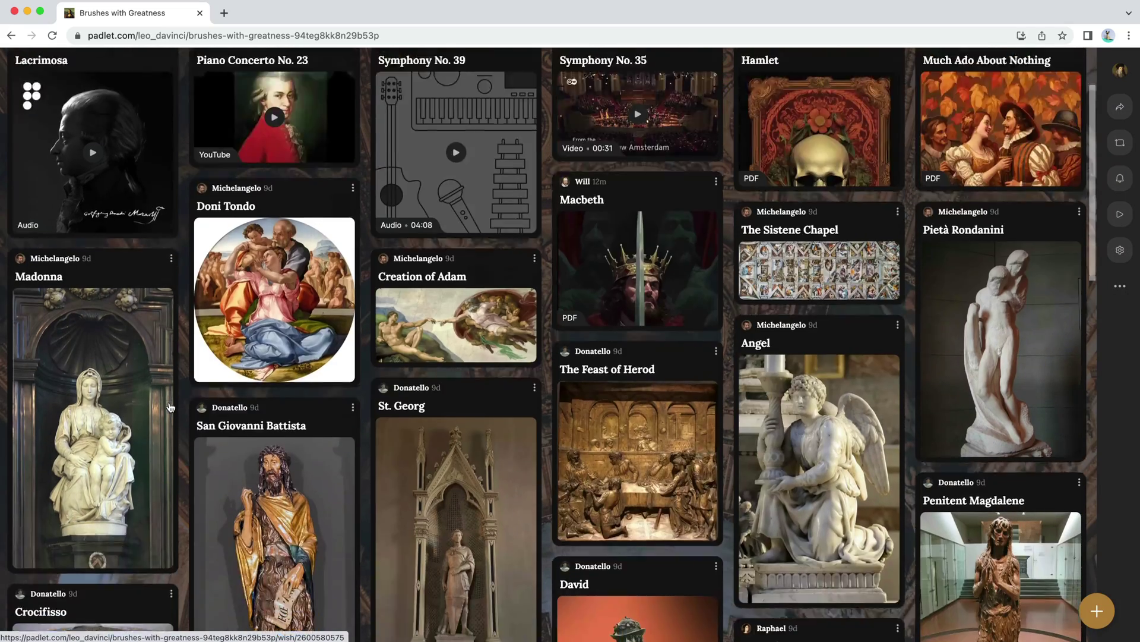
scroll(181, 446, "down", 10)
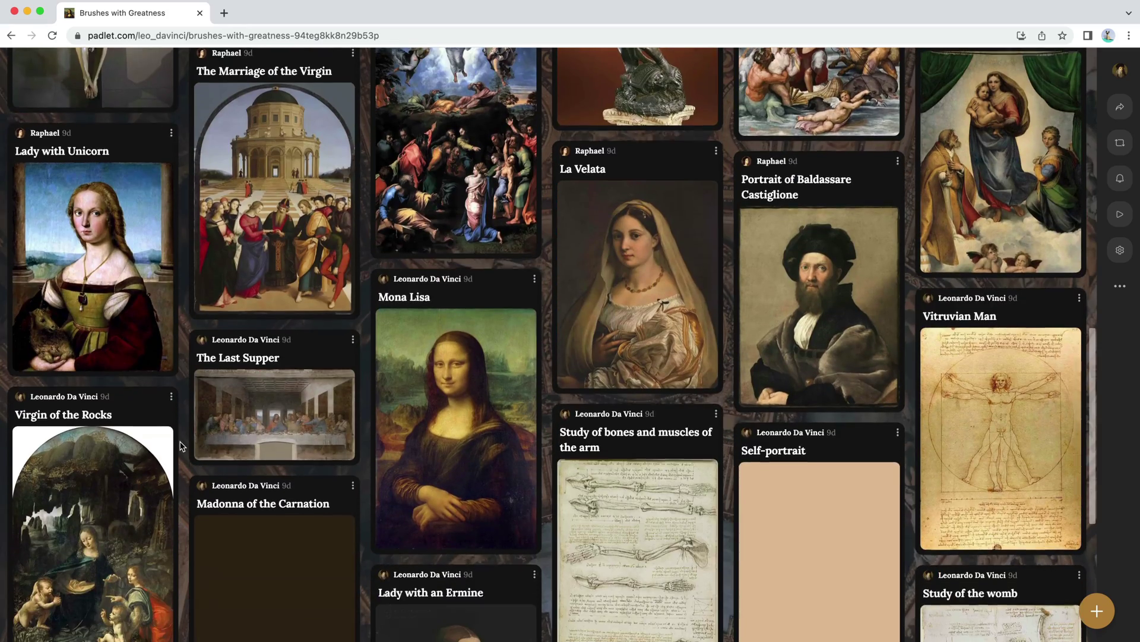
scroll(181, 446, "up", 15)
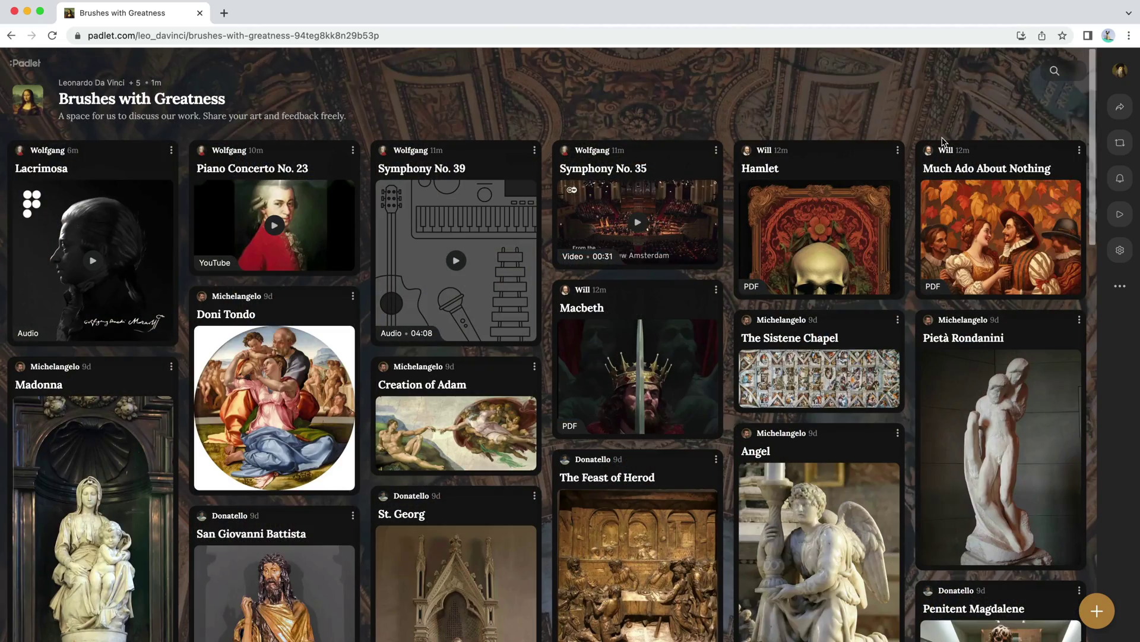
Step: Turn on Comments in Posting settings and start a comment on The Sistene Chapel post
left_click(1121, 250)
scroll(1007, 403, "down", 5)
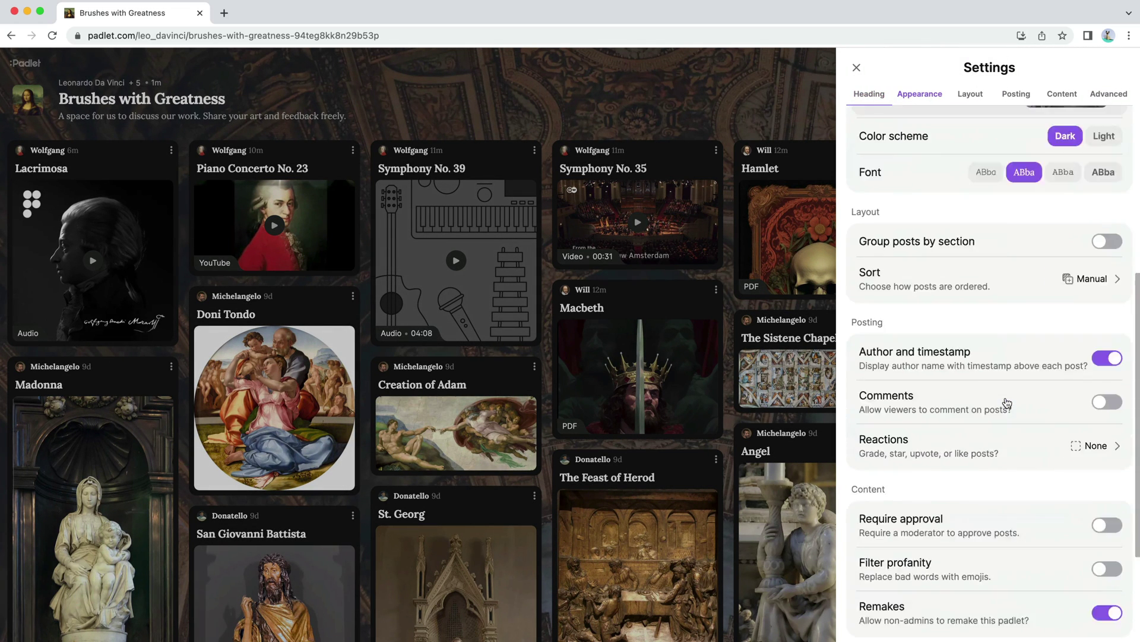
scroll(1006, 403, "down", 3)
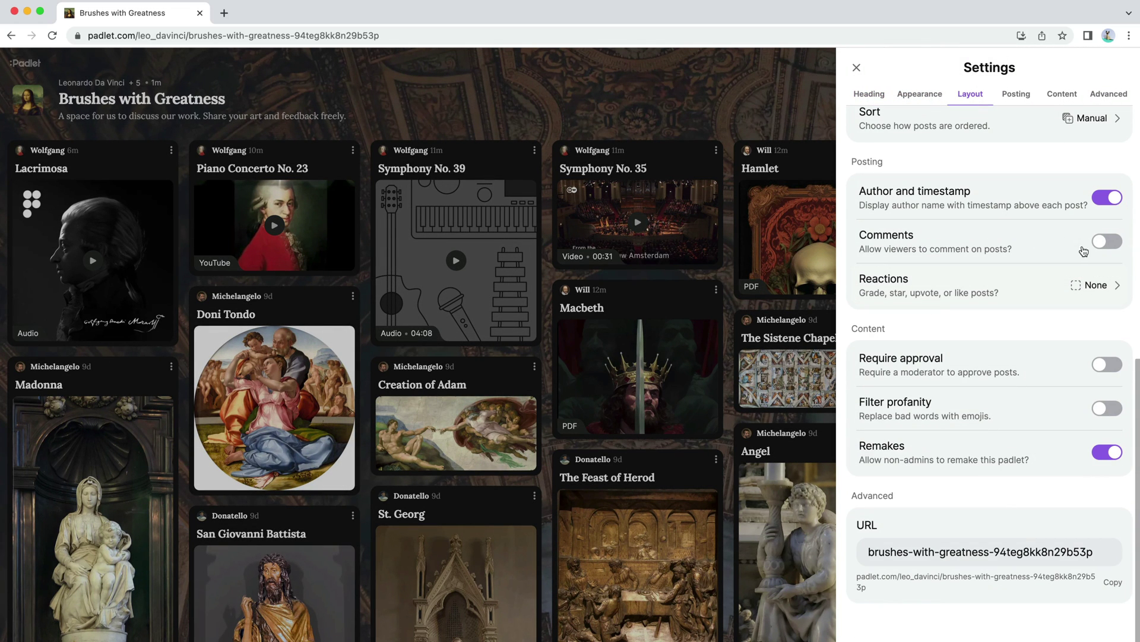
left_click(1108, 241)
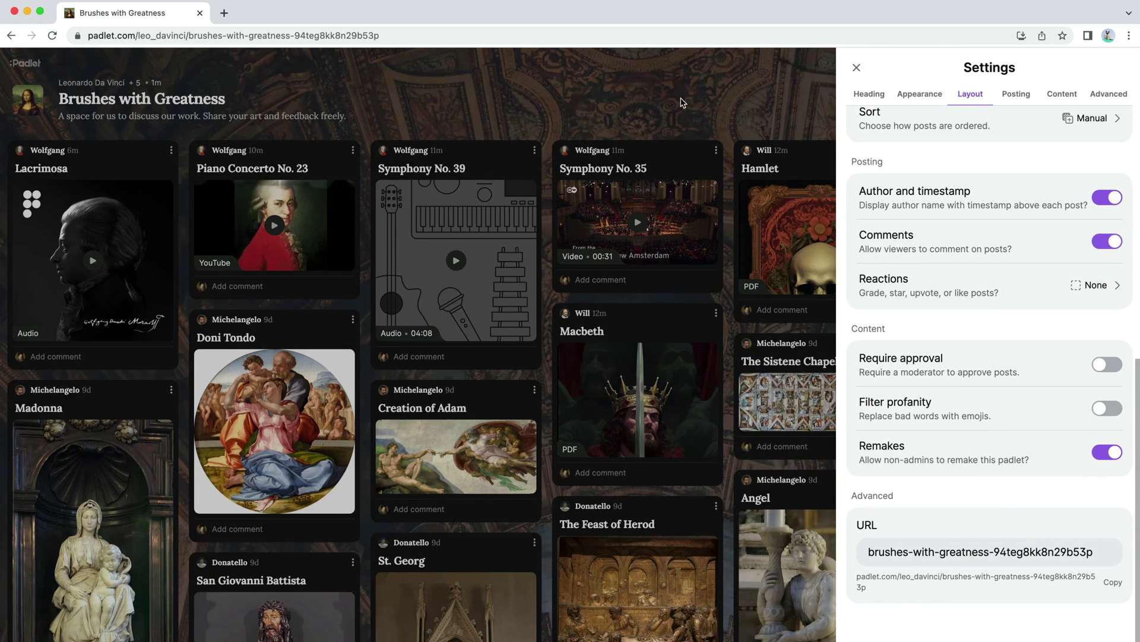
left_click(682, 103)
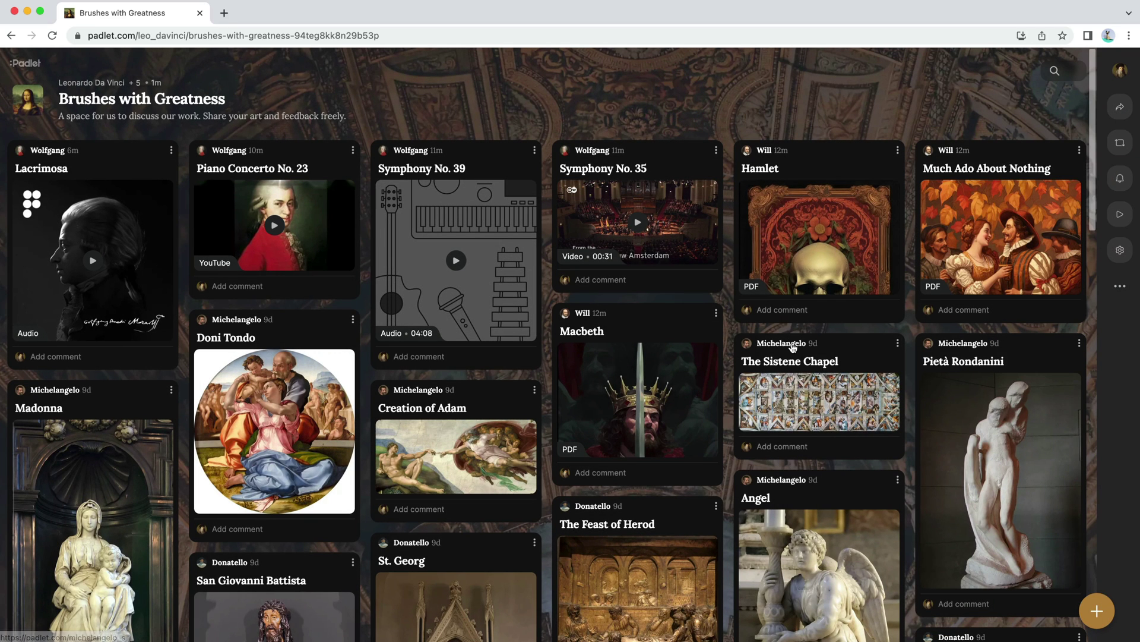
left_click(775, 447)
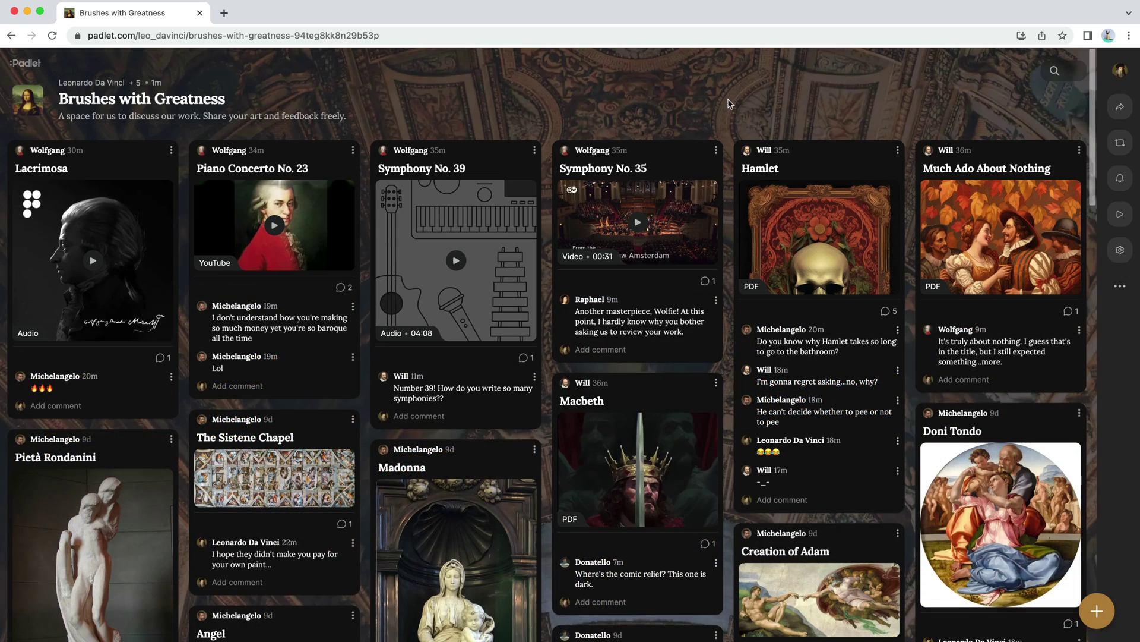
Step: Set post Reactions to Vote and save the setting
left_click(1126, 253)
scroll(1111, 267, "down", 8)
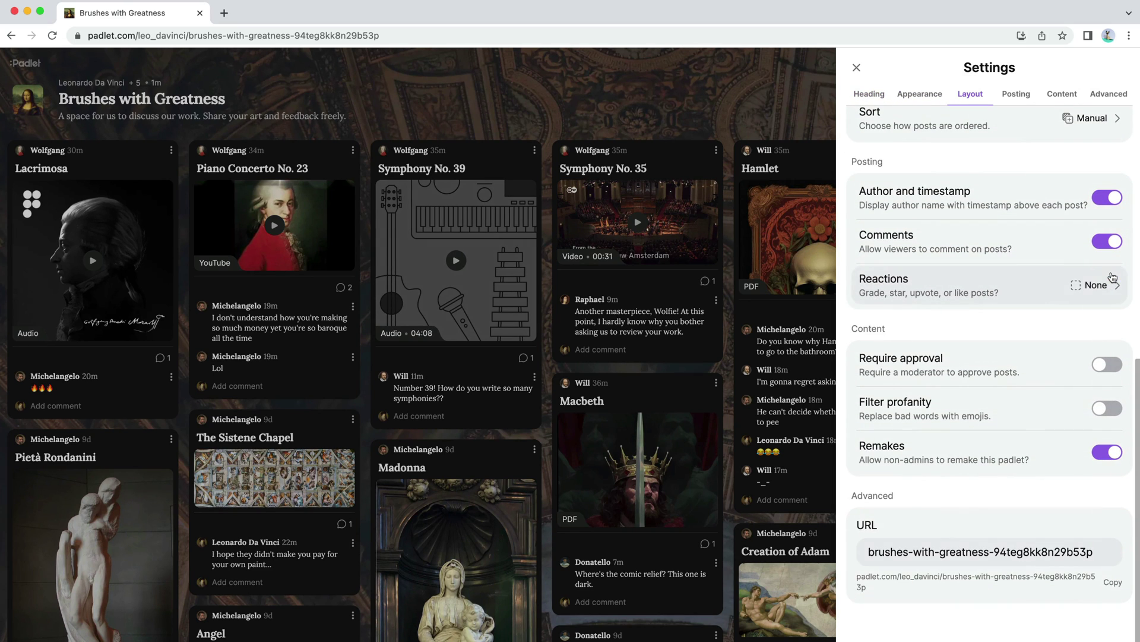
left_click(1049, 297)
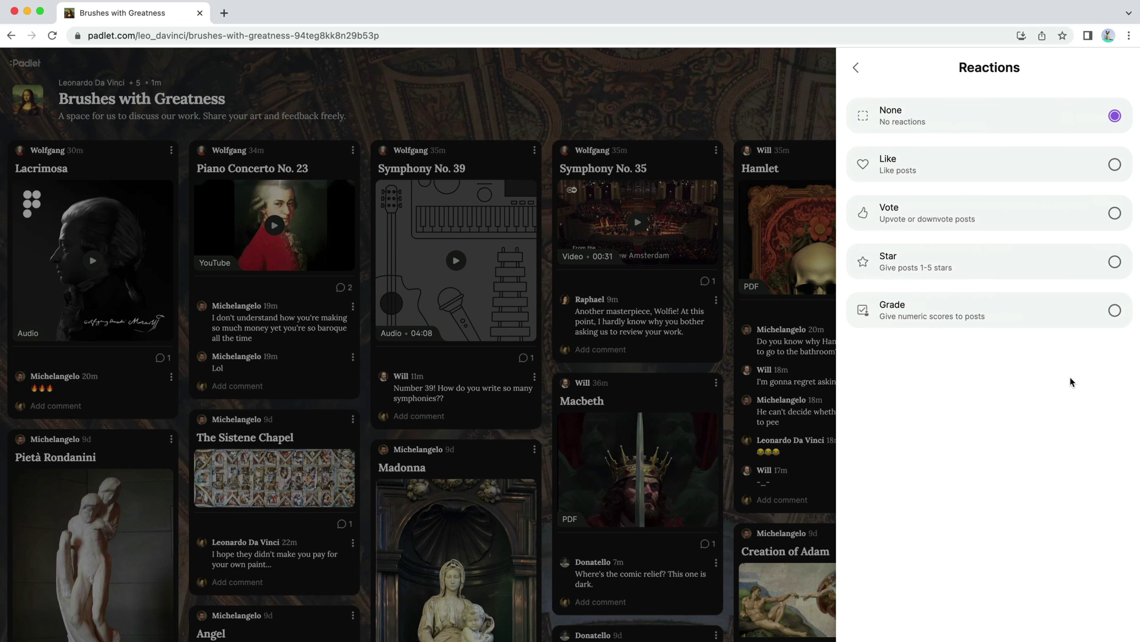
left_click(1115, 214)
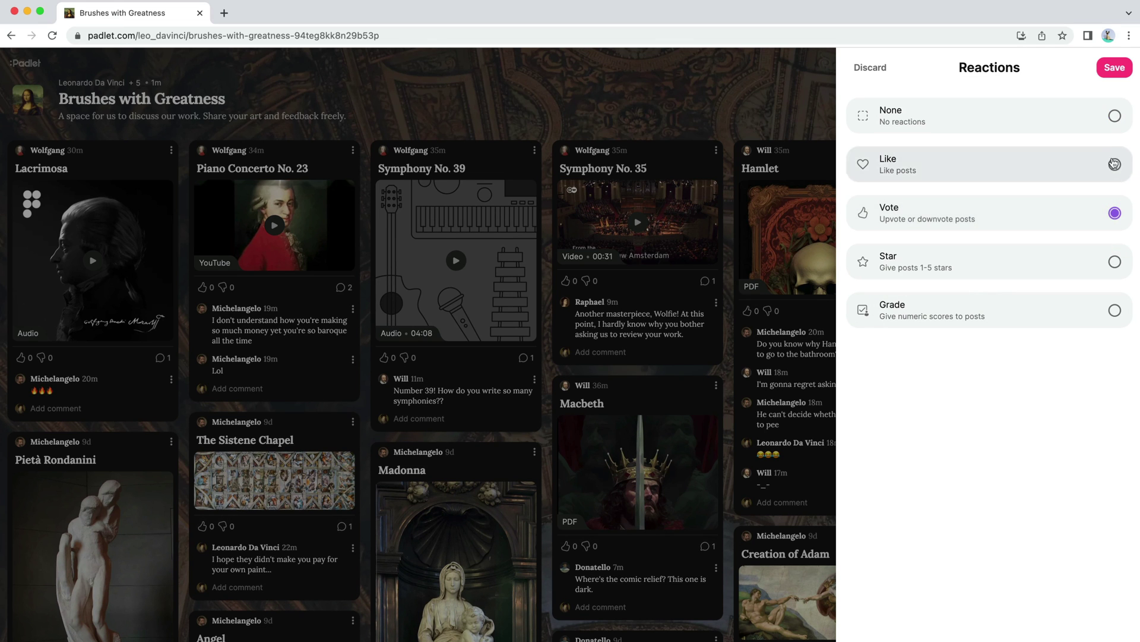
left_click(1115, 68)
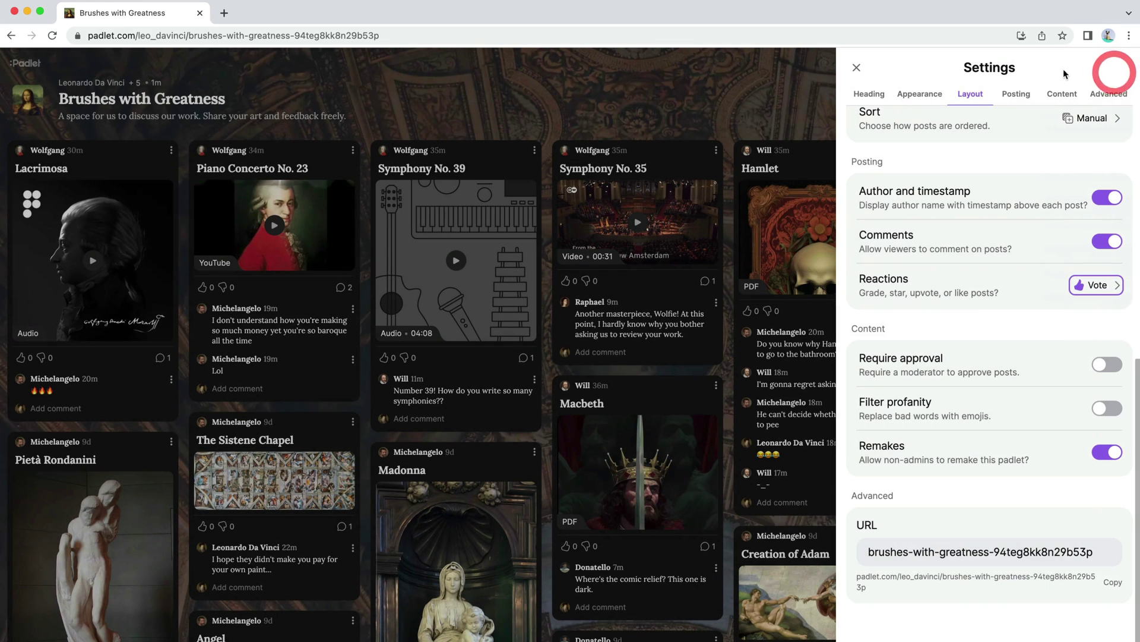
left_click(812, 97)
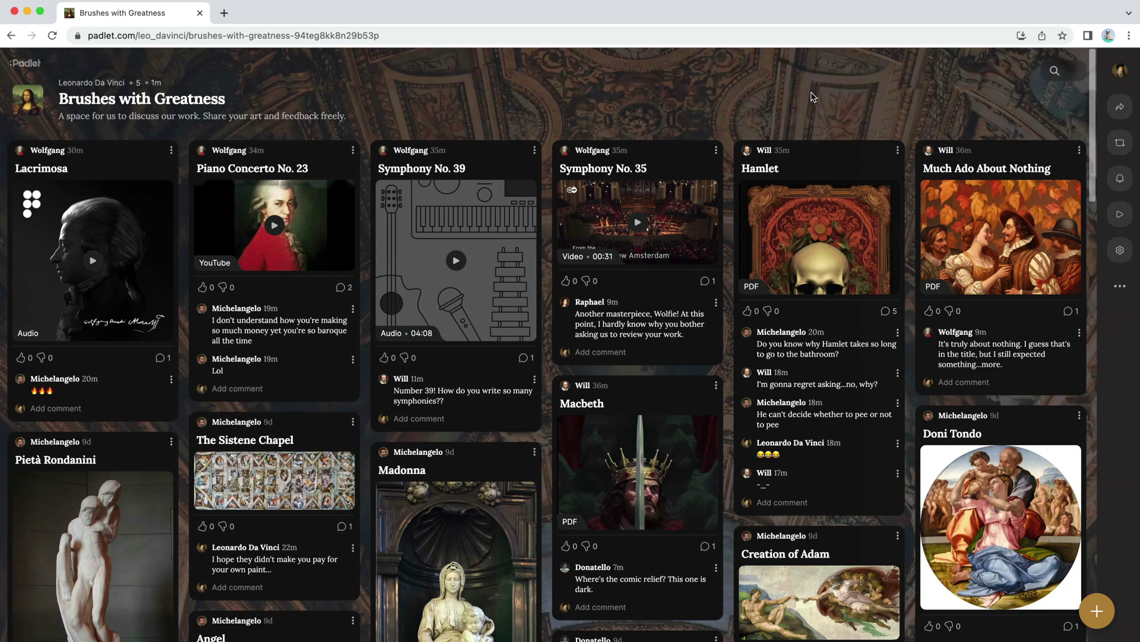
Step: Upvote the Lacrimosa post, then scroll through the Activity feed and close it
left_click(21, 357)
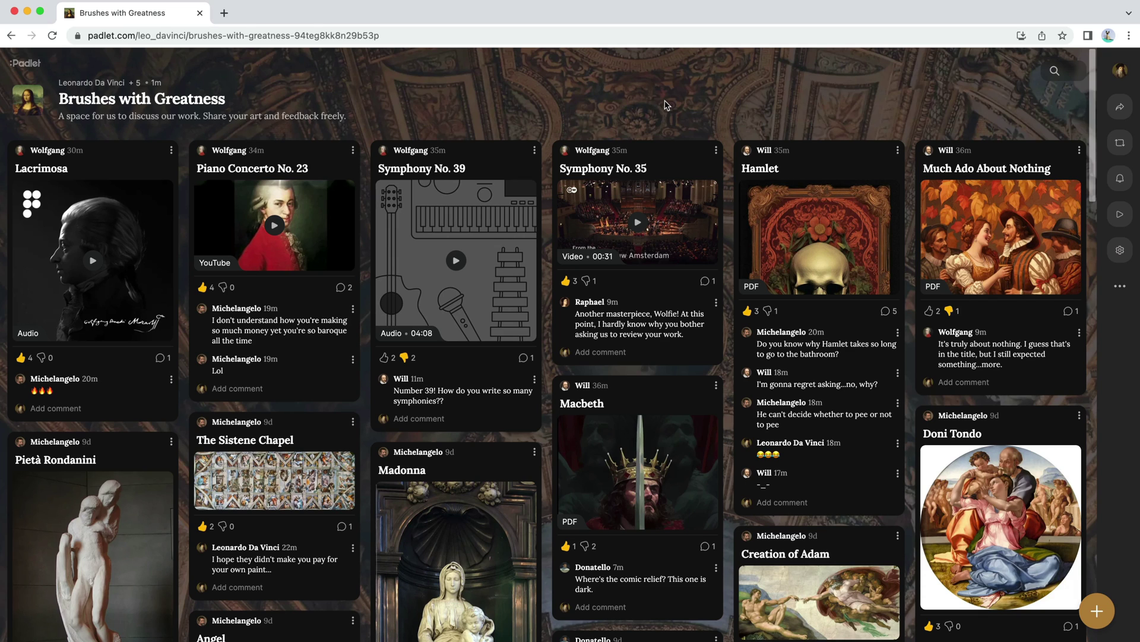
left_click(1119, 179)
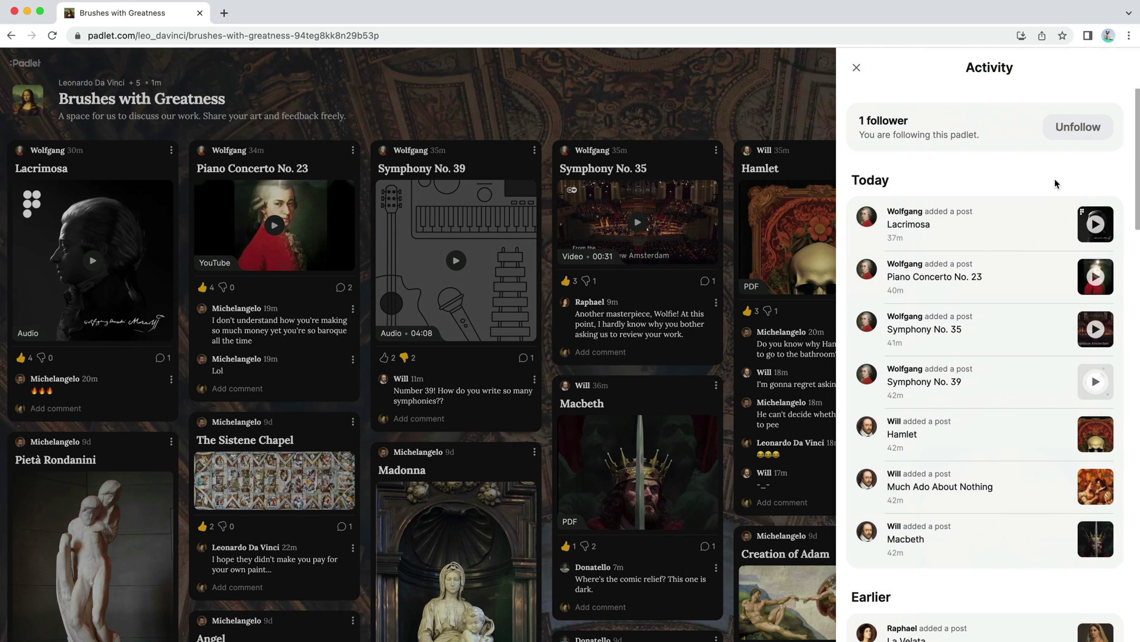
scroll(1057, 184, "down", 5)
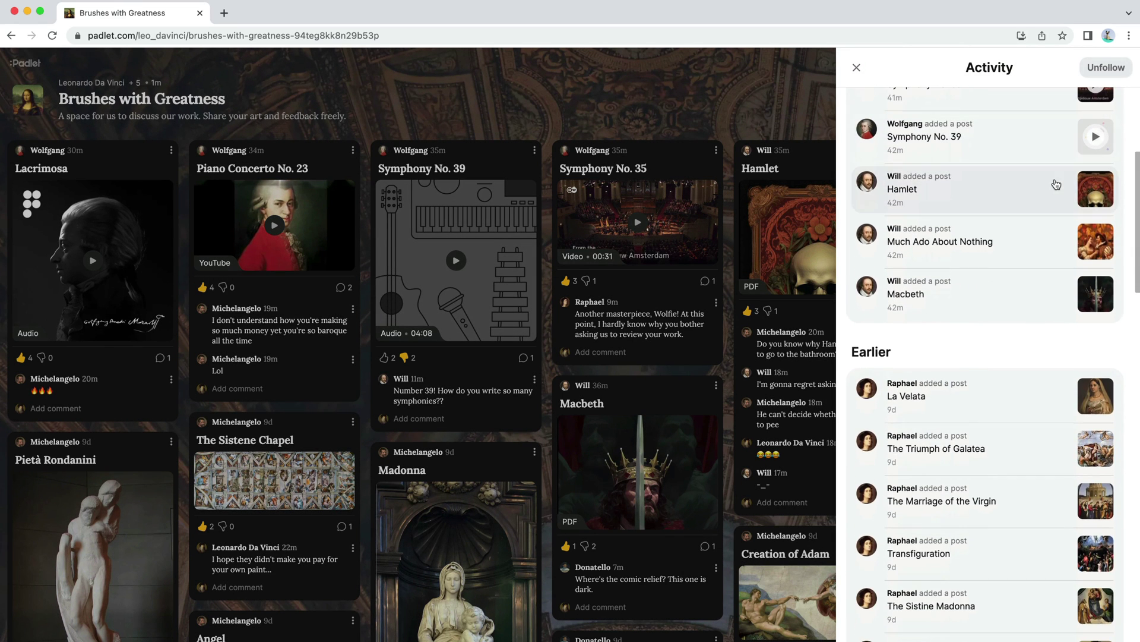
scroll(989, 402, "down", 6)
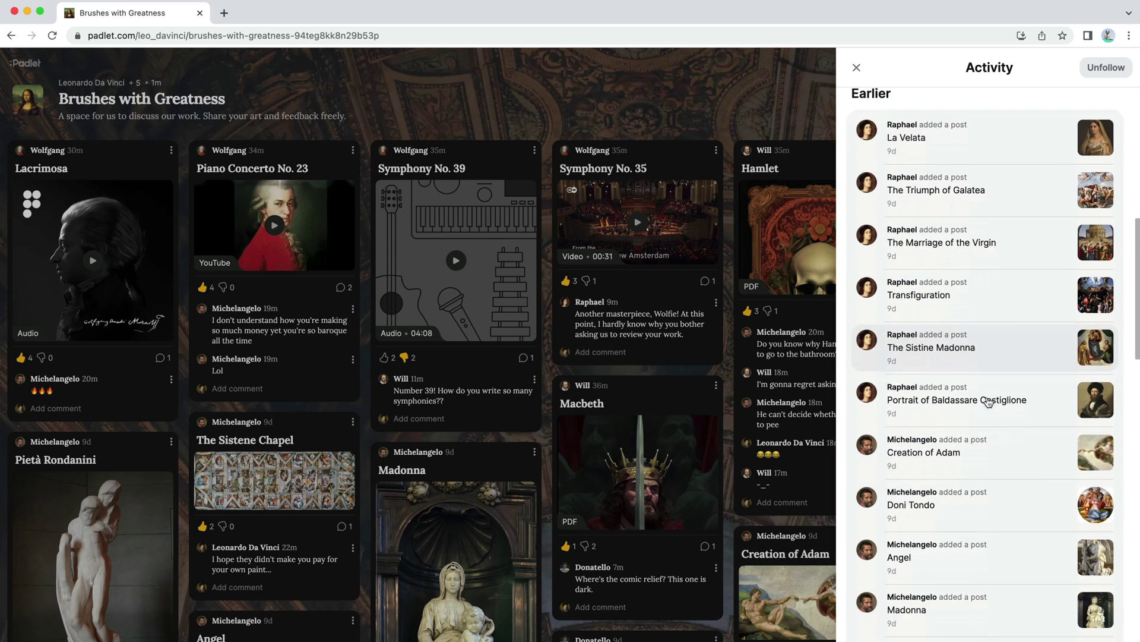
scroll(988, 402, "down", 15)
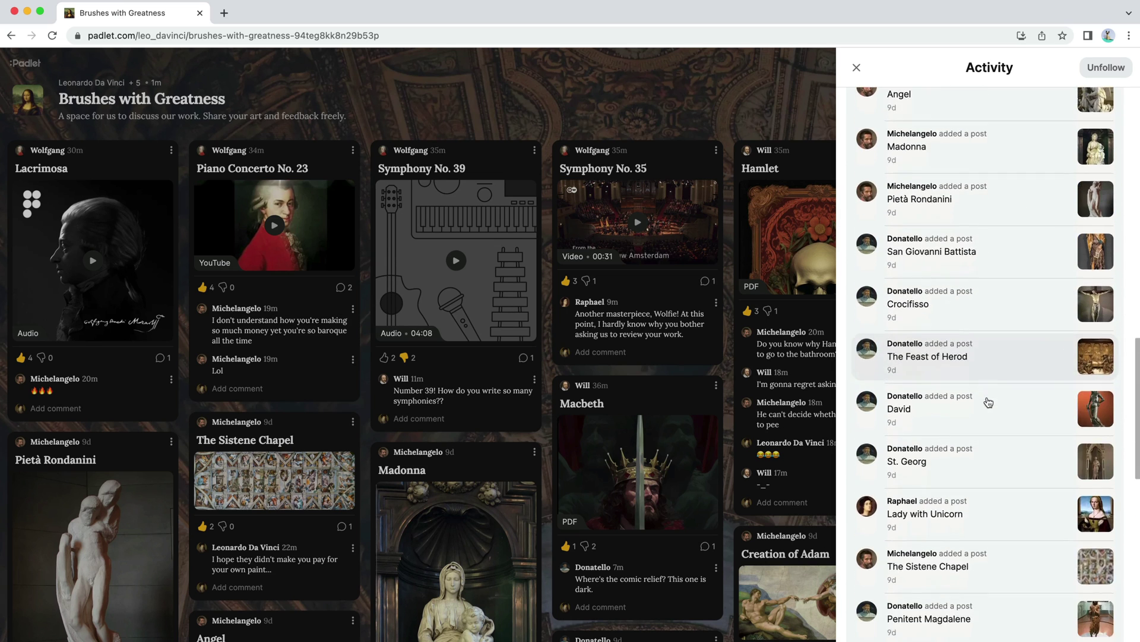
scroll(989, 402, "down", 4)
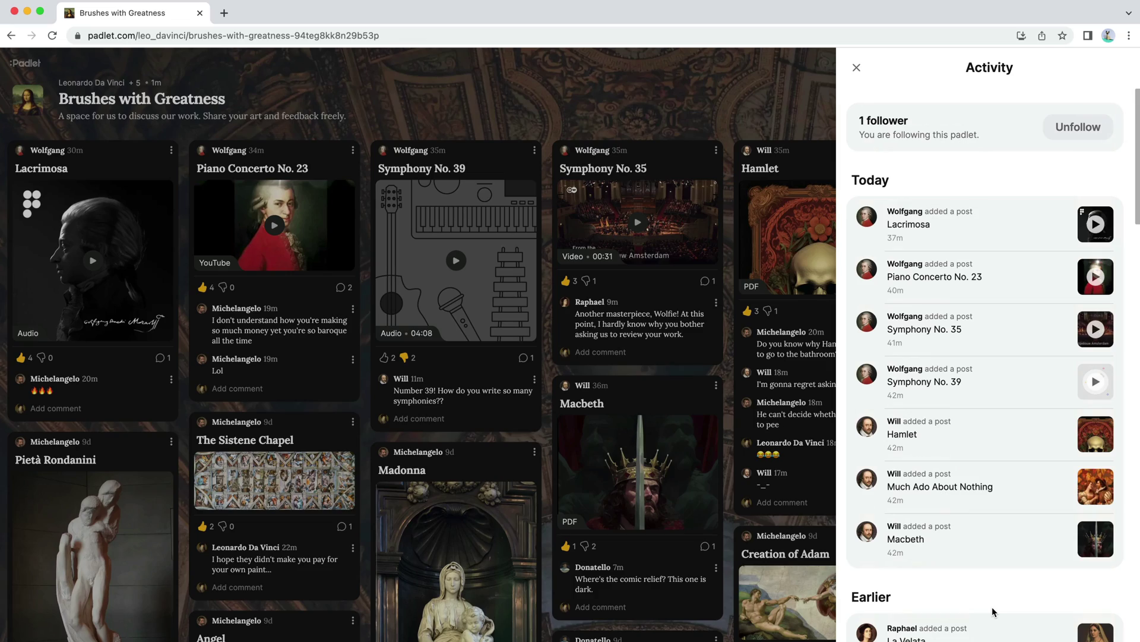
key("Escape")
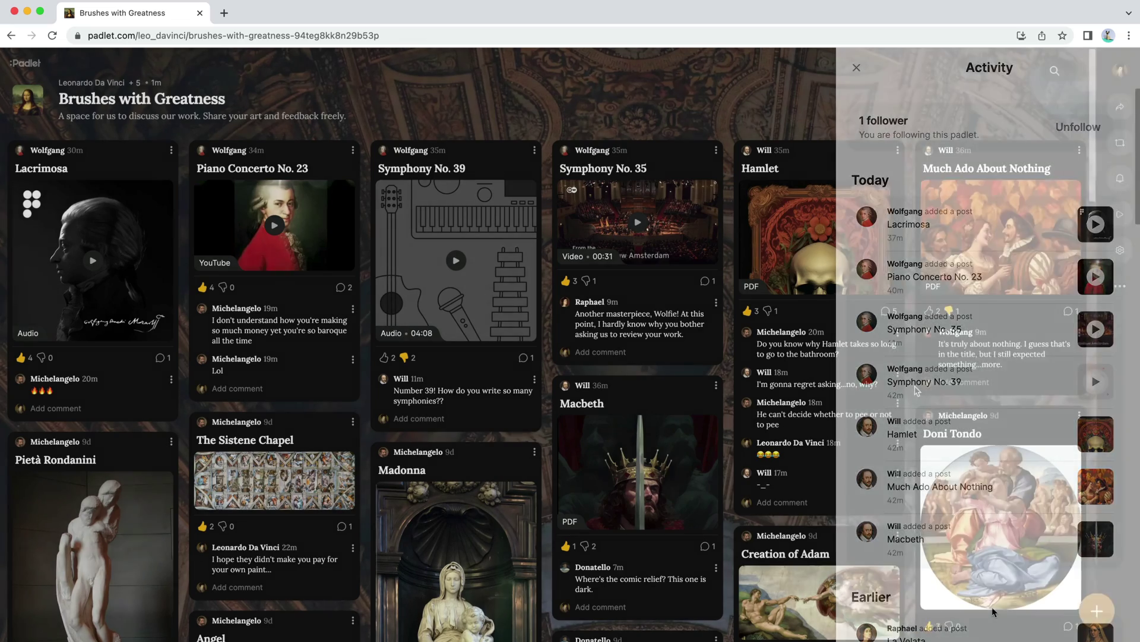
scroll(917, 390, "down", 3)
scroll(917, 390, "down", 7)
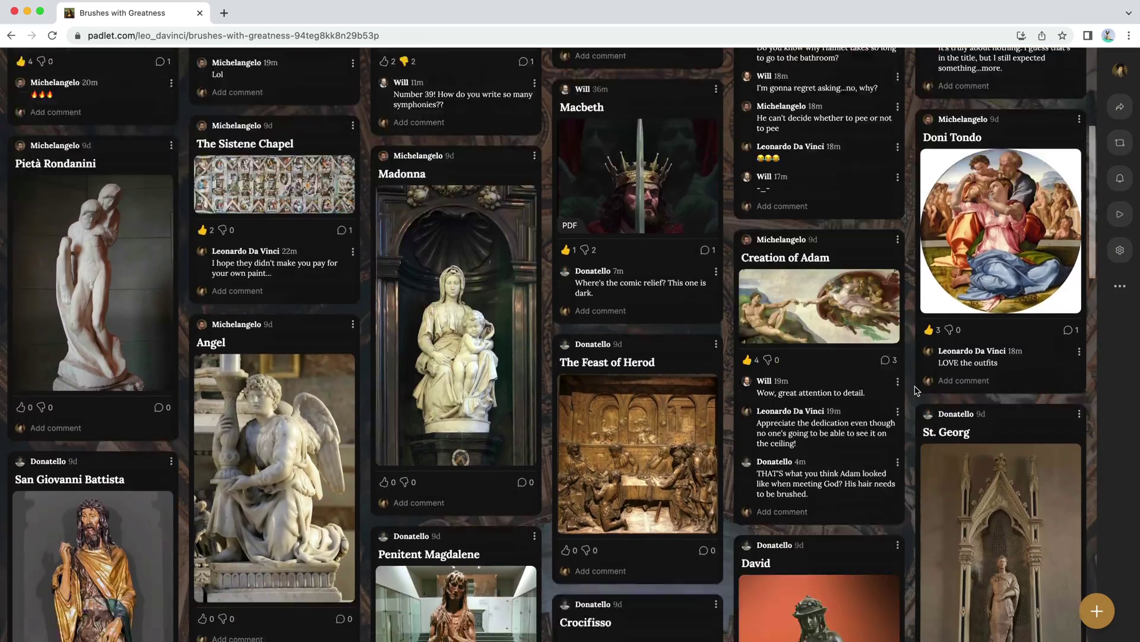
scroll(916, 390, "down", 12)
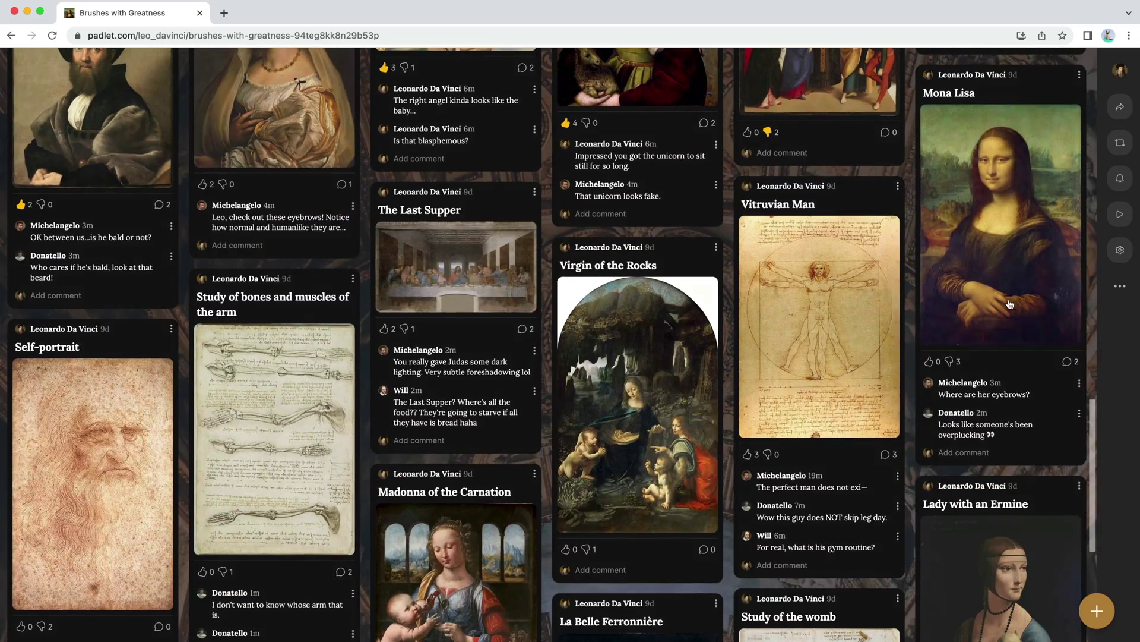
left_click(1016, 300)
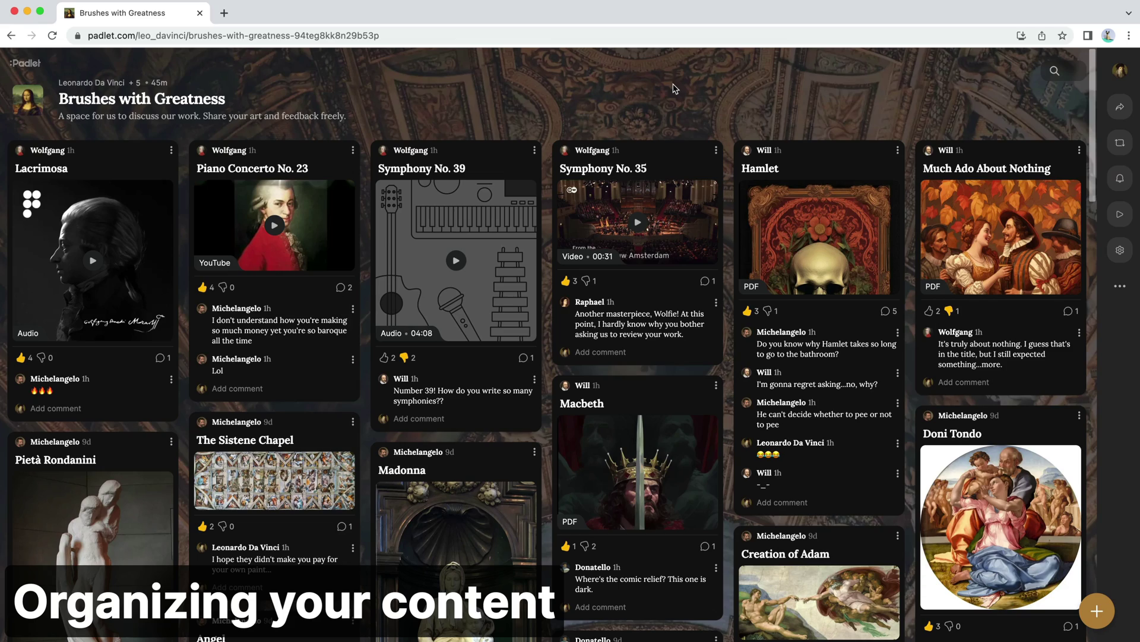
scroll(731, 254, "down", 5)
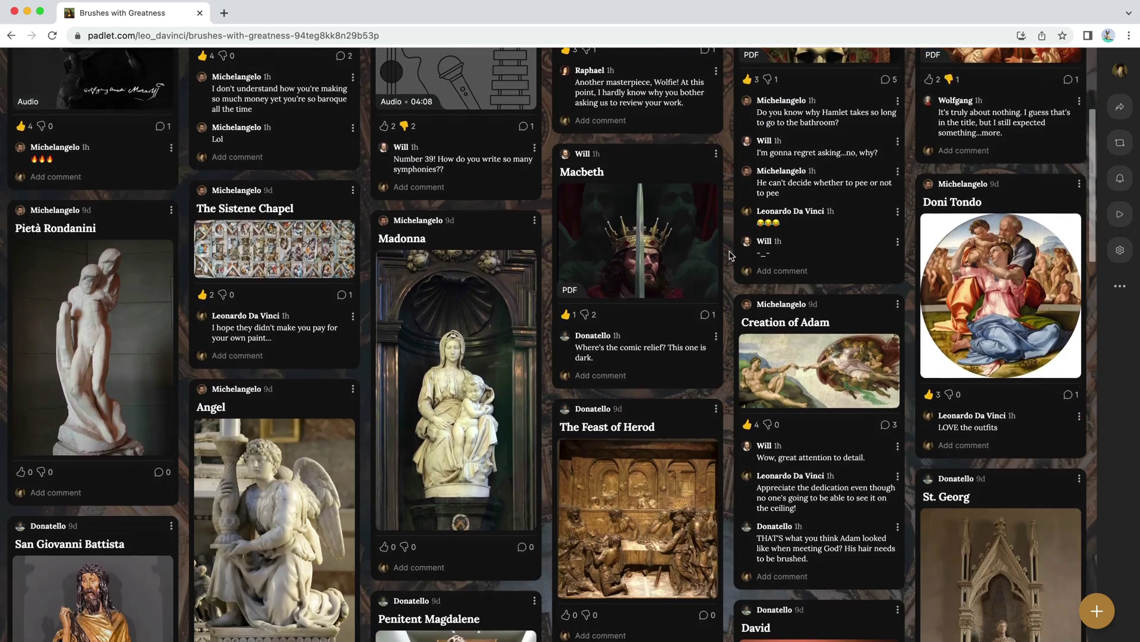
scroll(729, 255, "down", 5)
scroll(730, 256, "down", 10)
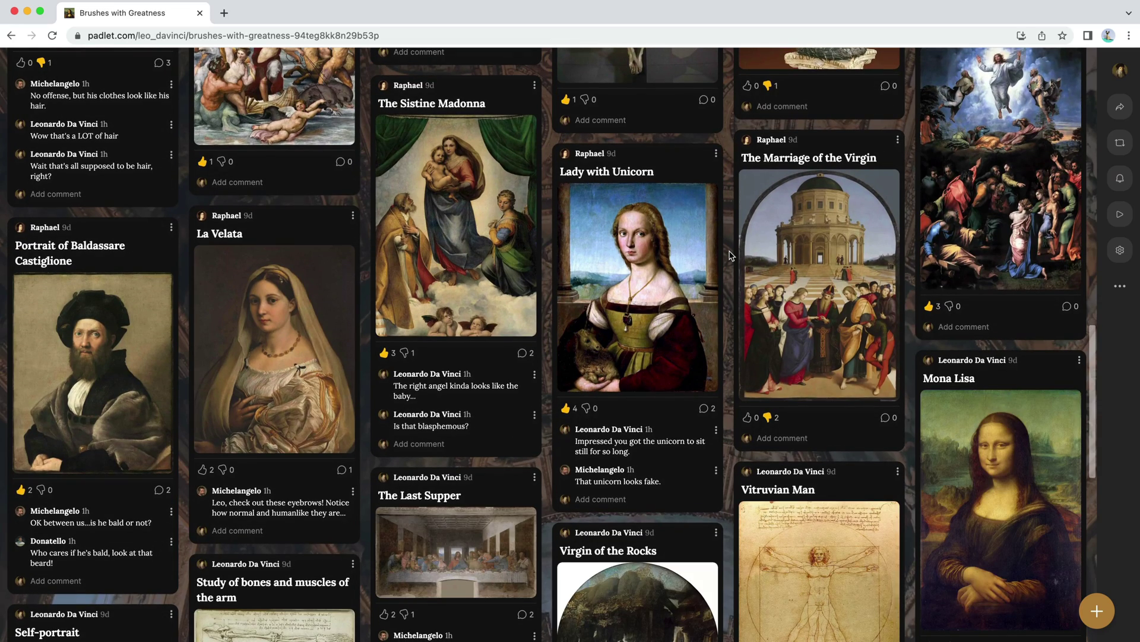
scroll(731, 256, "up", 20)
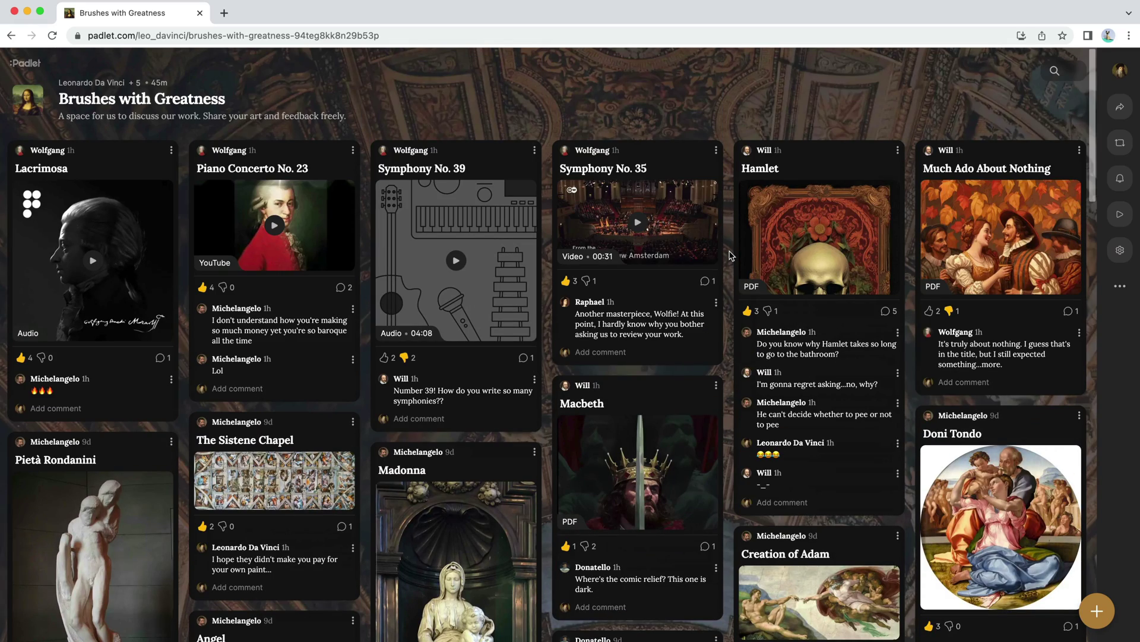
Step: Turn on Group posts by section in the wall's Settings
left_click(1120, 249)
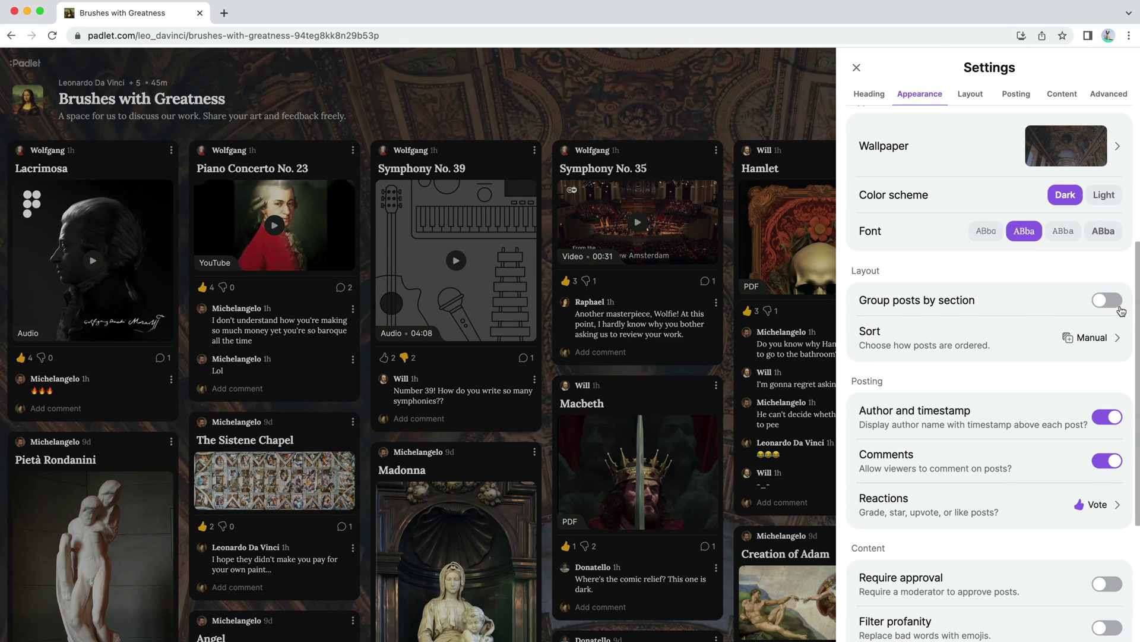
left_click(1120, 308)
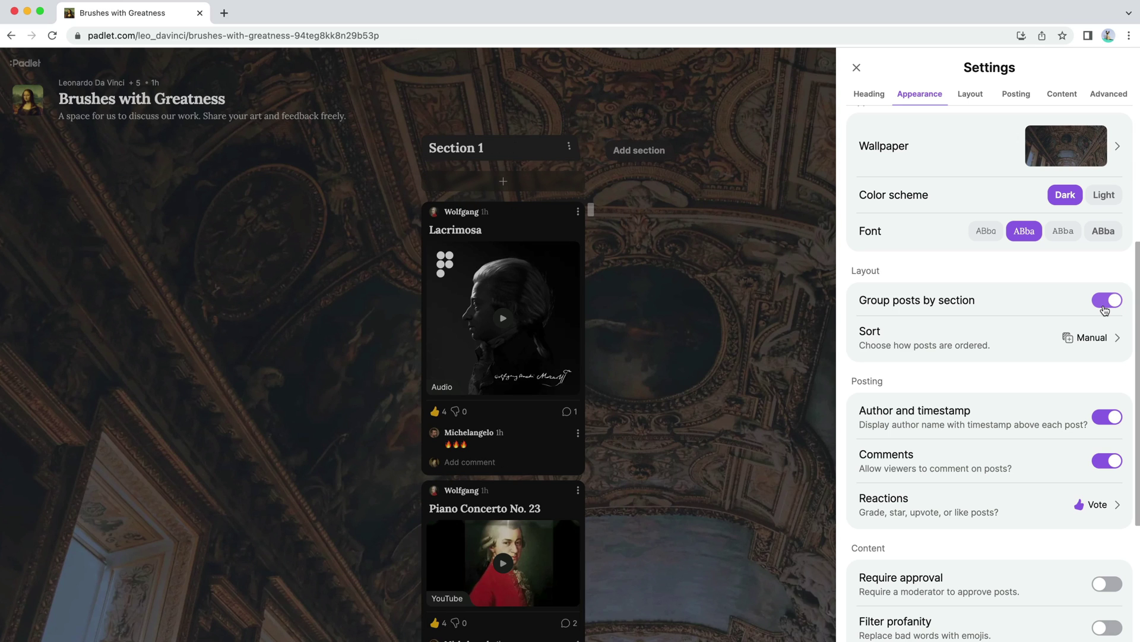
left_click(780, 203)
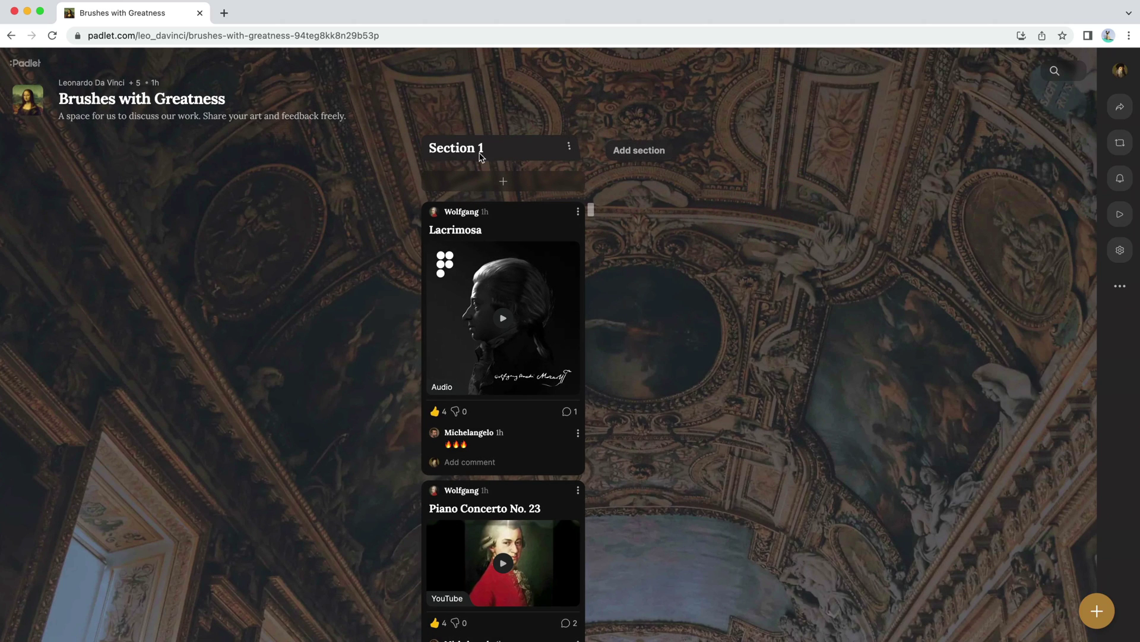
Step: Rename the sections, entering 'Individual' and 'Music' as section names
left_click(568, 149)
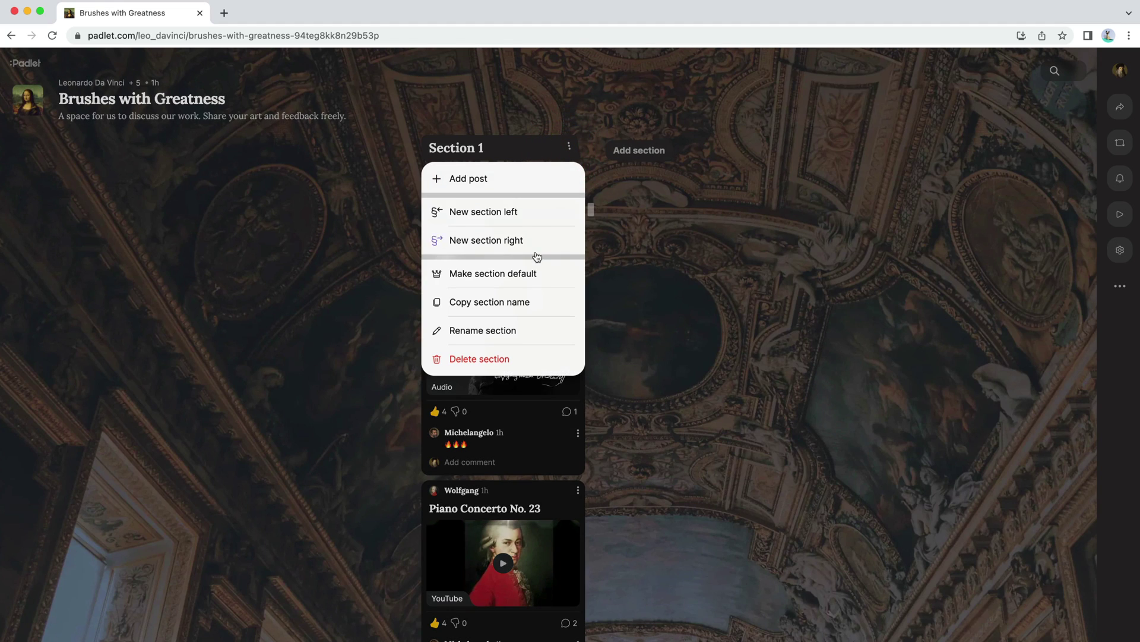
left_click(528, 329)
type("Individual")
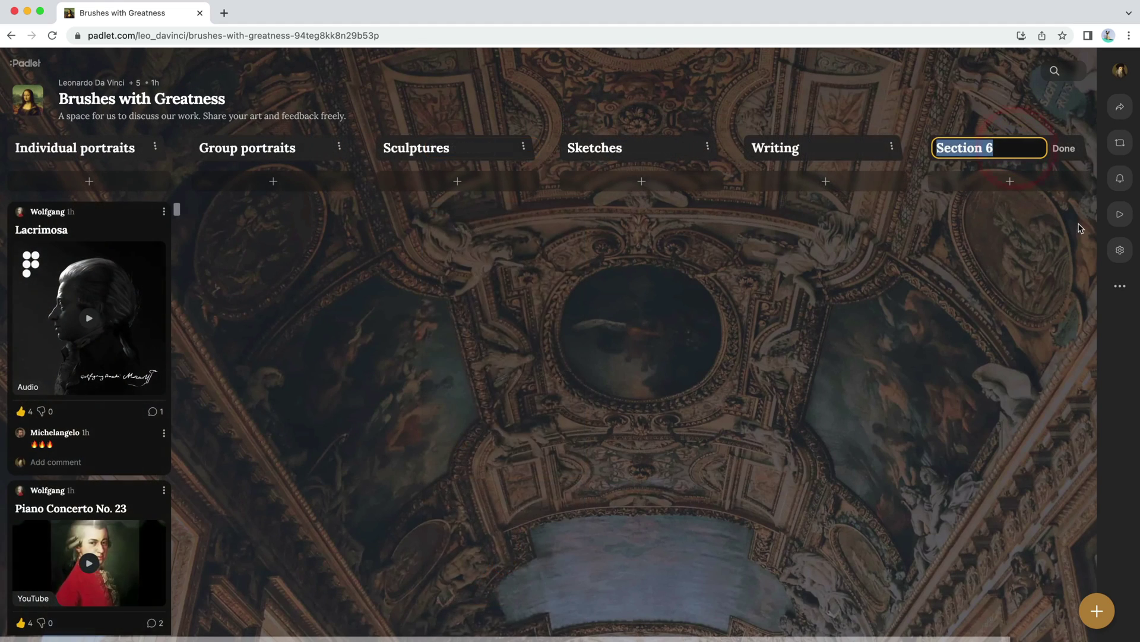
type("Music")
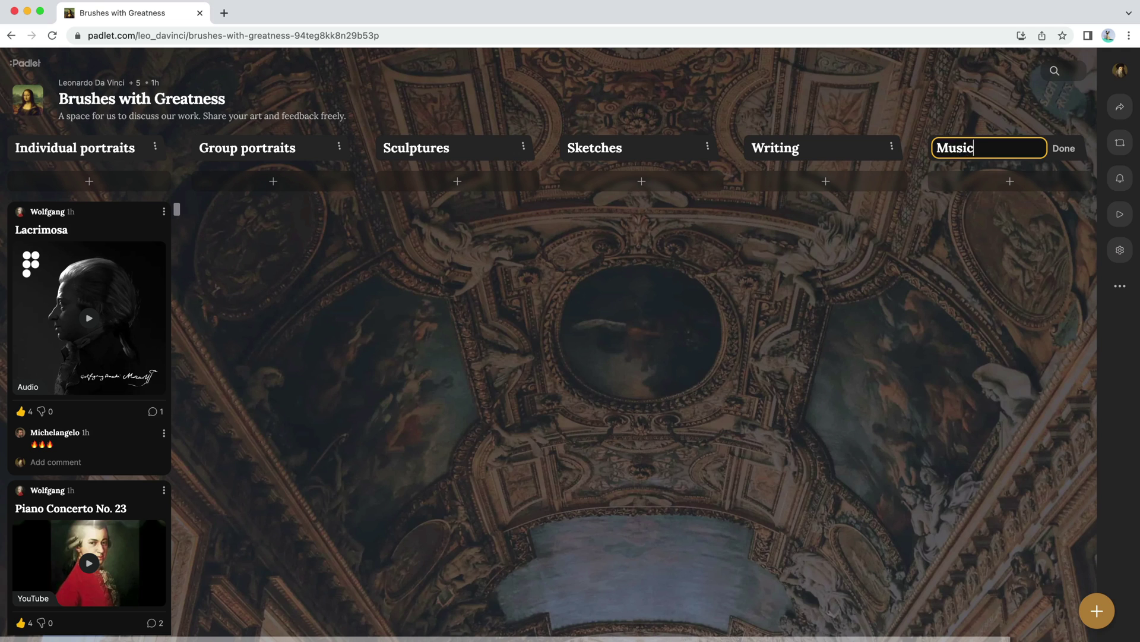
key("Return")
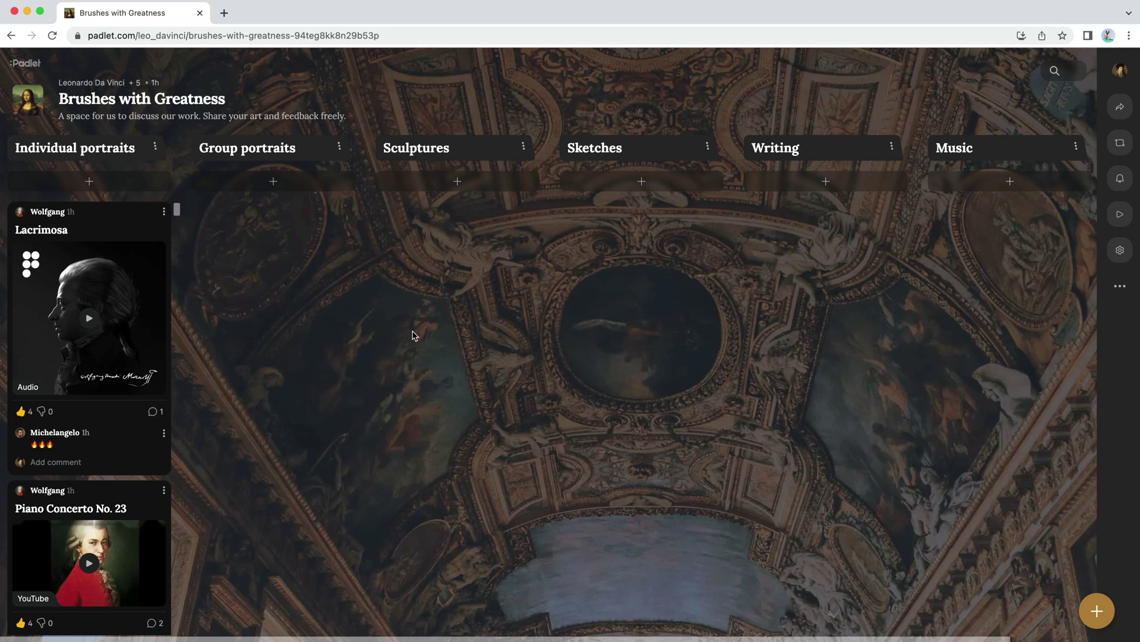
Step: Move Lacrimosa and Piano Concerto No. 23 into Music, and Much Ado About Nothing above Macbeth
left_click_drag(156, 233, 1001, 221)
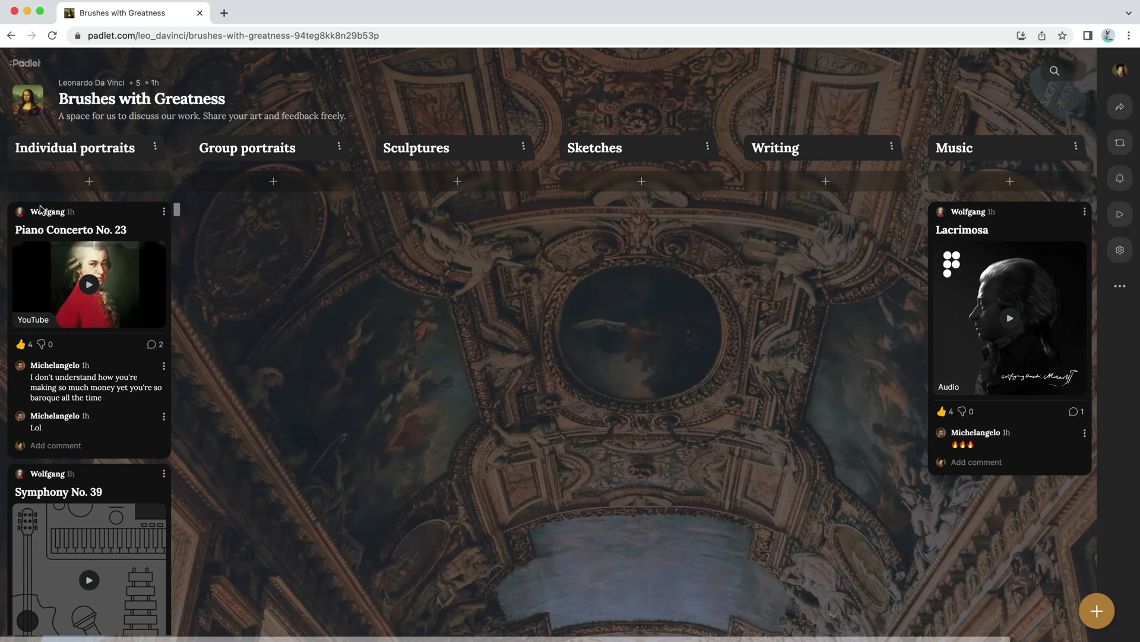
left_click_drag(41, 209, 1002, 509)
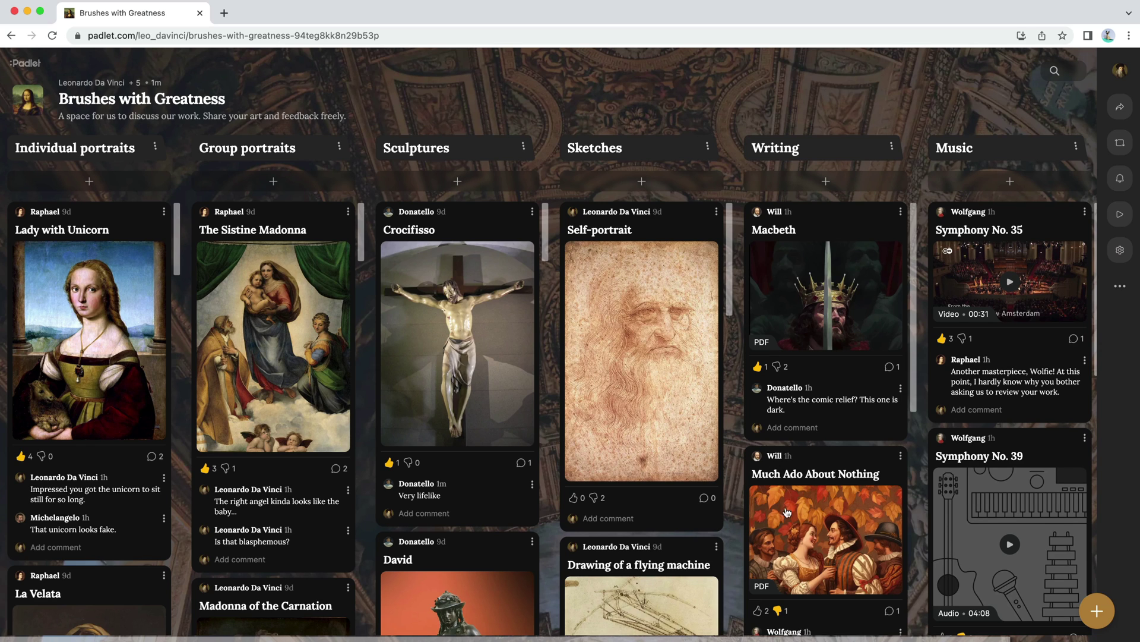
left_click_drag(787, 512, 806, 201)
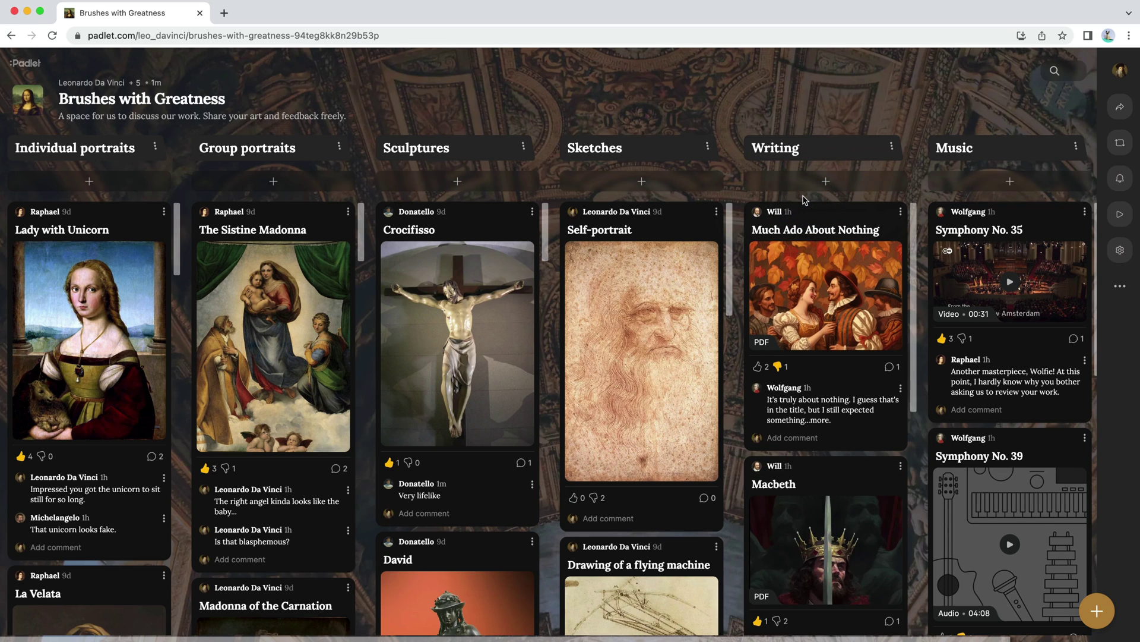
left_click(1121, 250)
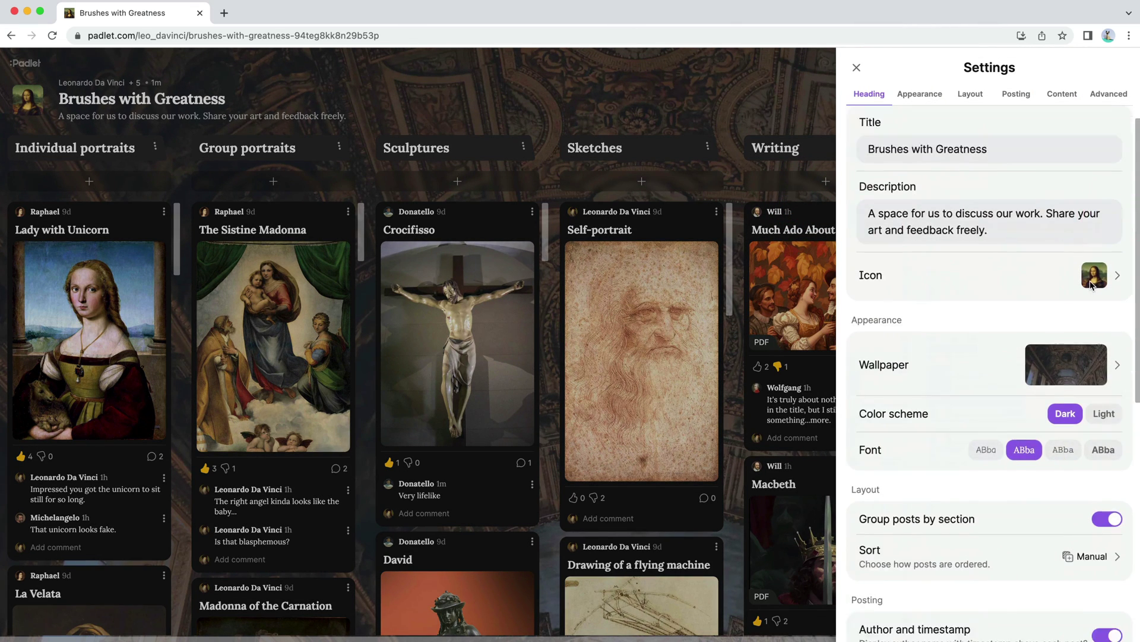
Step: Sort the board's posts by votes, most to least, and save the setting
scroll(1092, 285, "down", 5)
left_click(1031, 291)
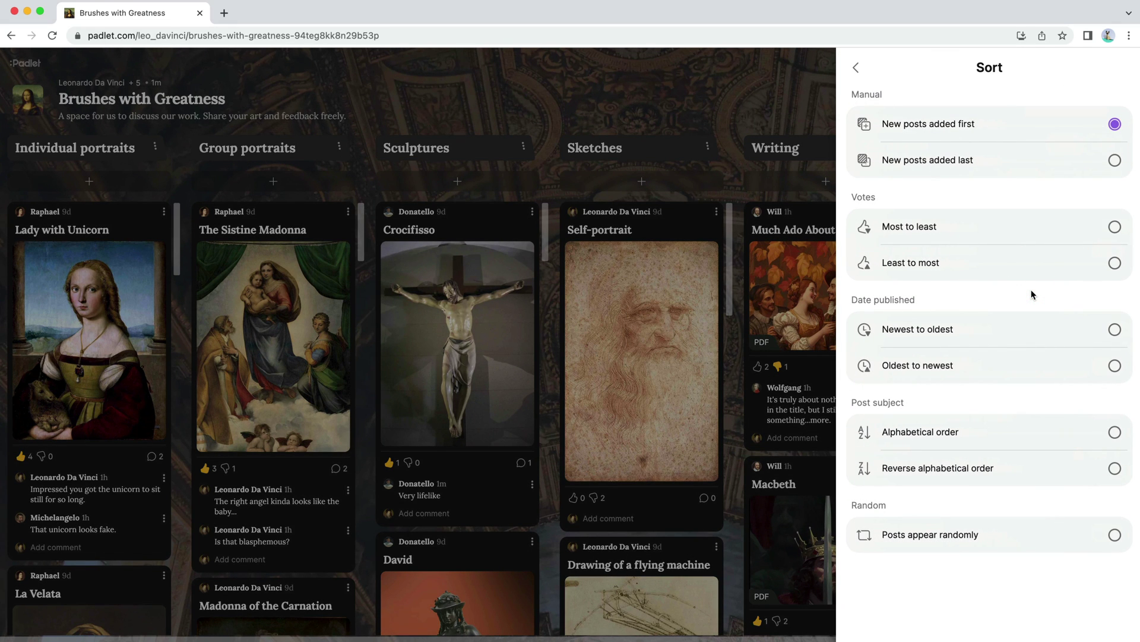
left_click(1115, 228)
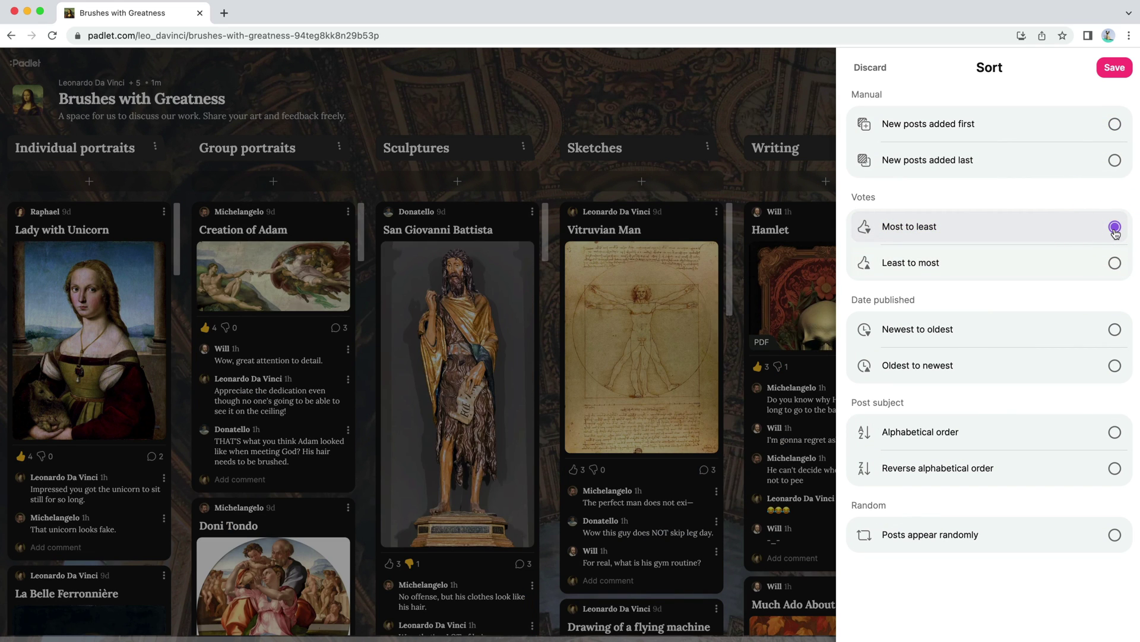
left_click(1115, 67)
left_click(749, 105)
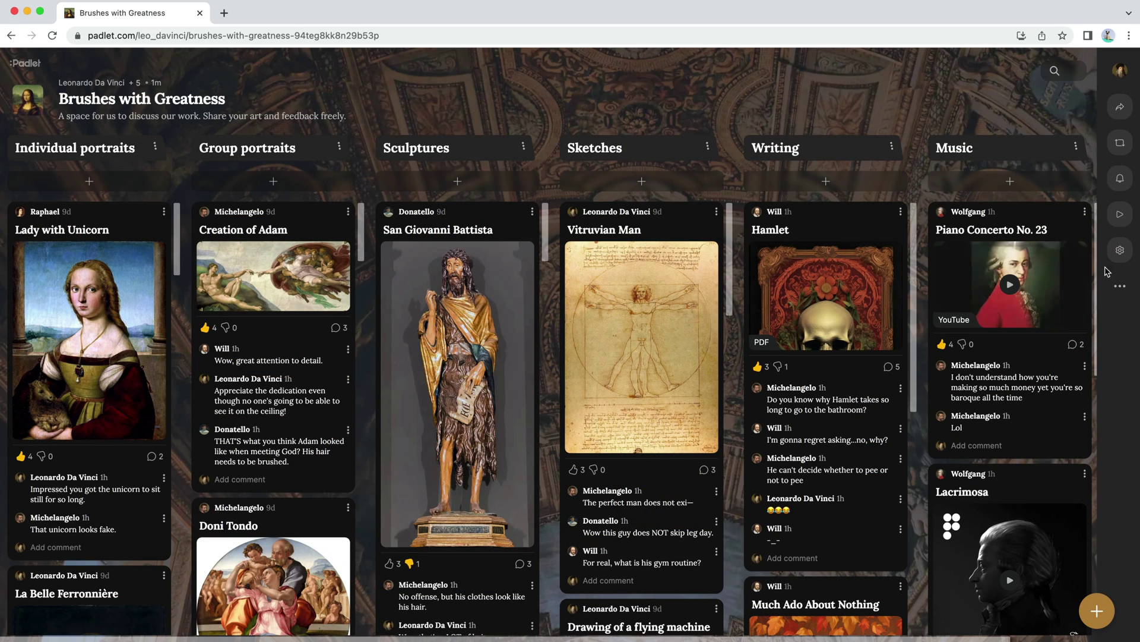
Step: Switch the board's format through Stream and Shelf, ending on Map
left_click(1125, 287)
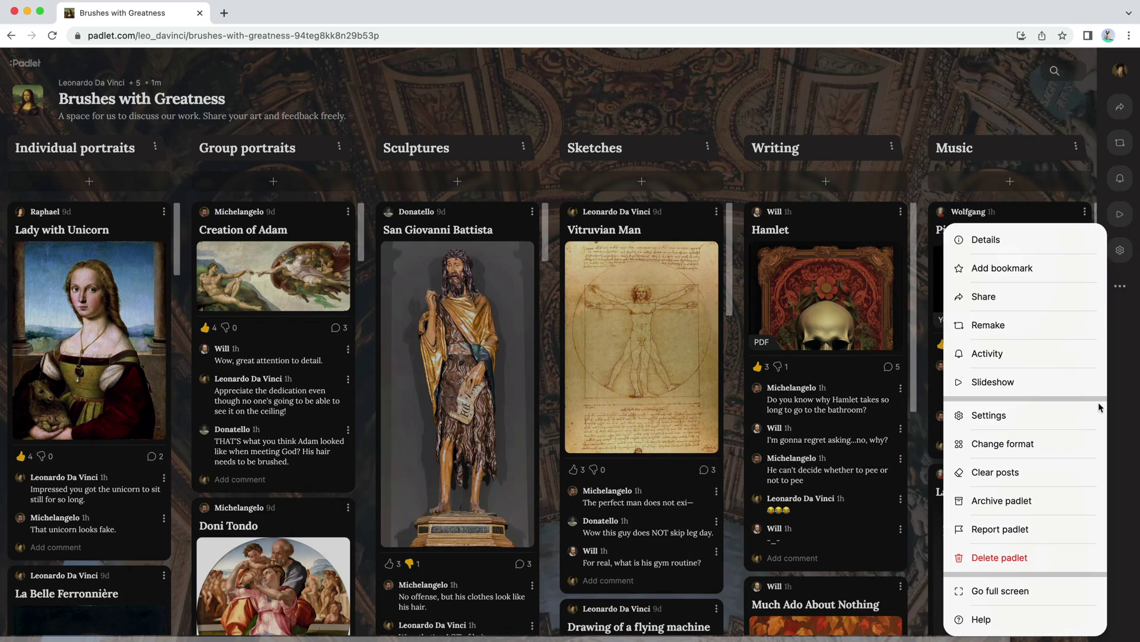
left_click(1071, 454)
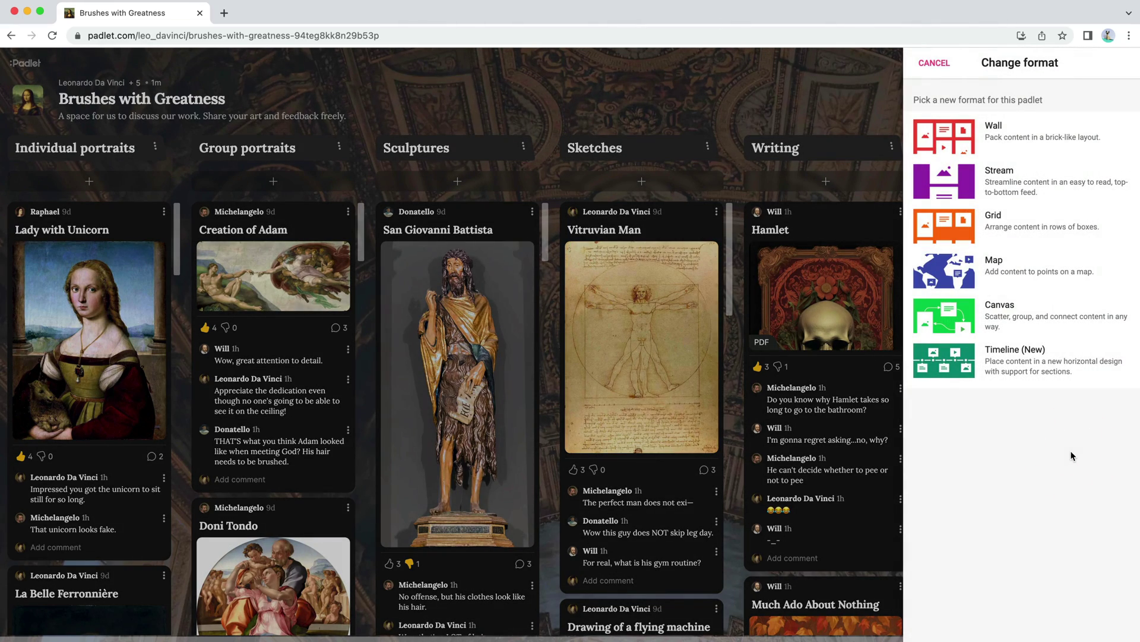
scroll(847, 520, "down", 5)
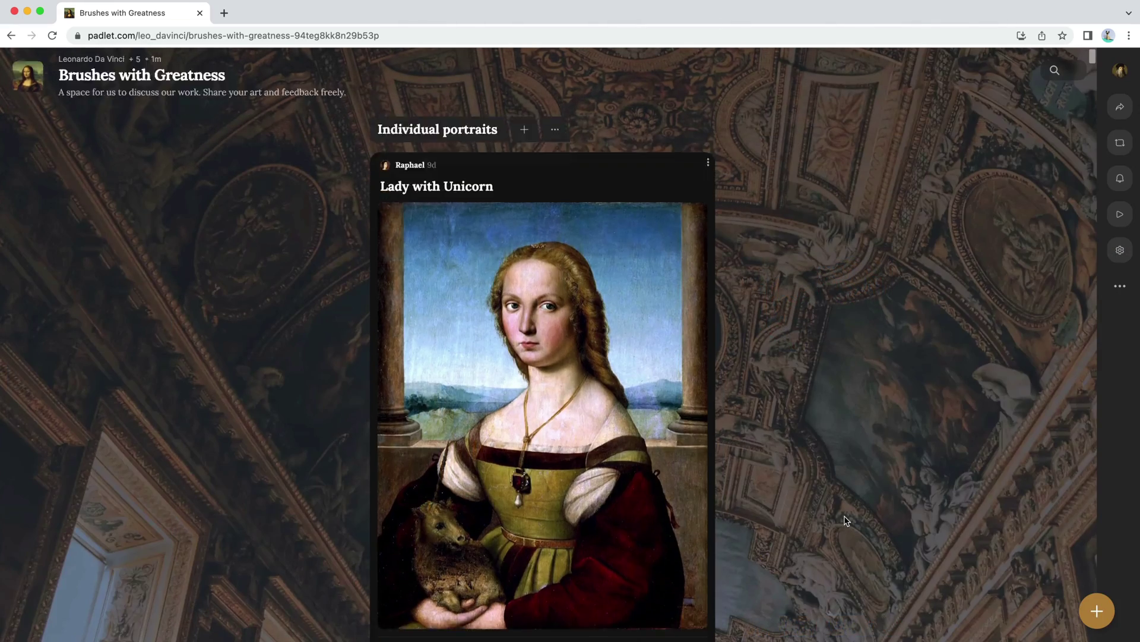
scroll(846, 520, "down", 10)
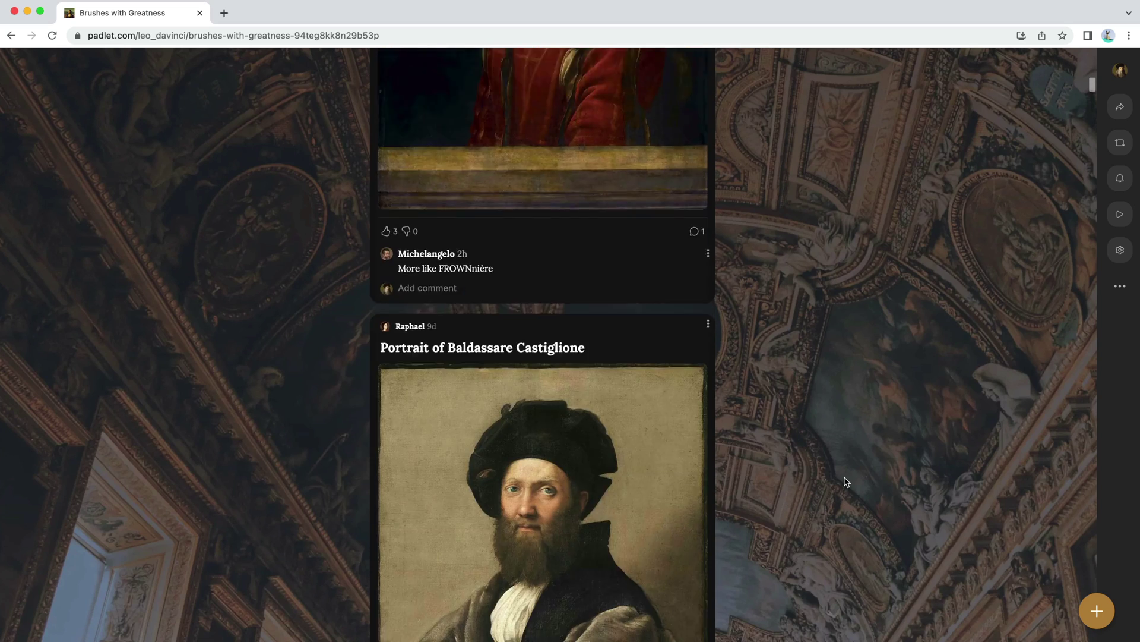
scroll(847, 480, "down", 5)
scroll(846, 450, "down", 8)
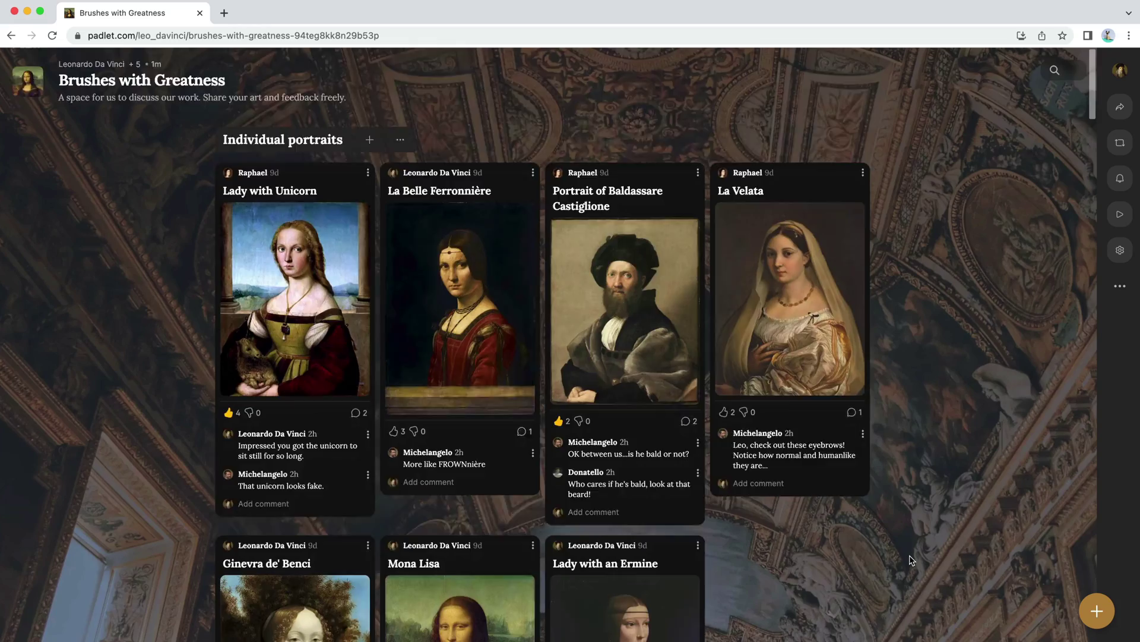
scroll(912, 560, "down", 12)
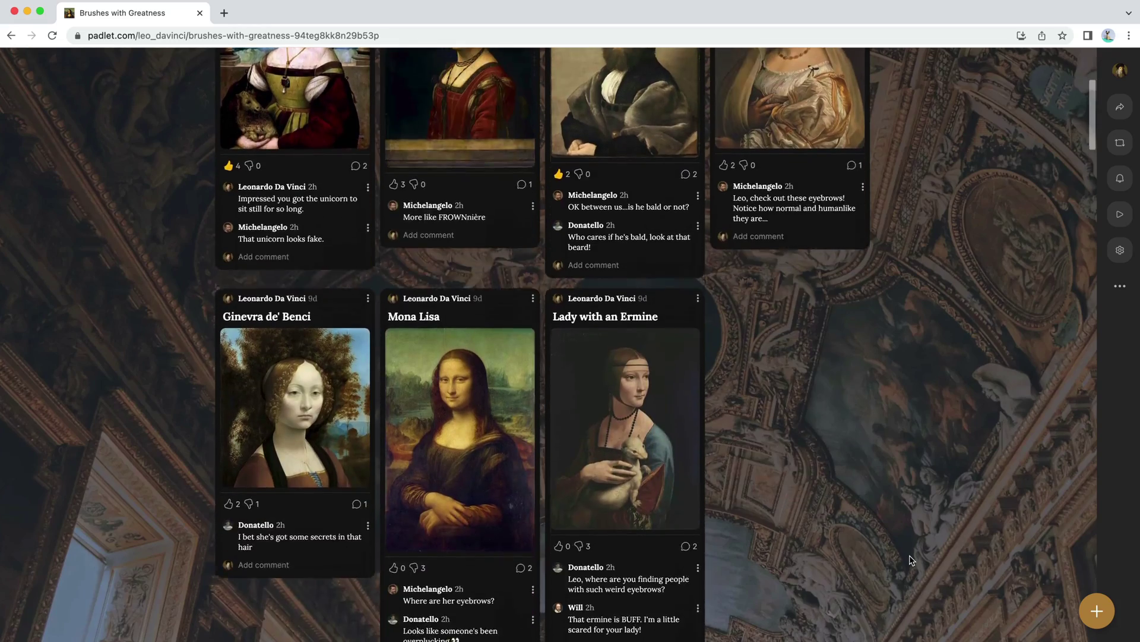
scroll(912, 558, "down", 3)
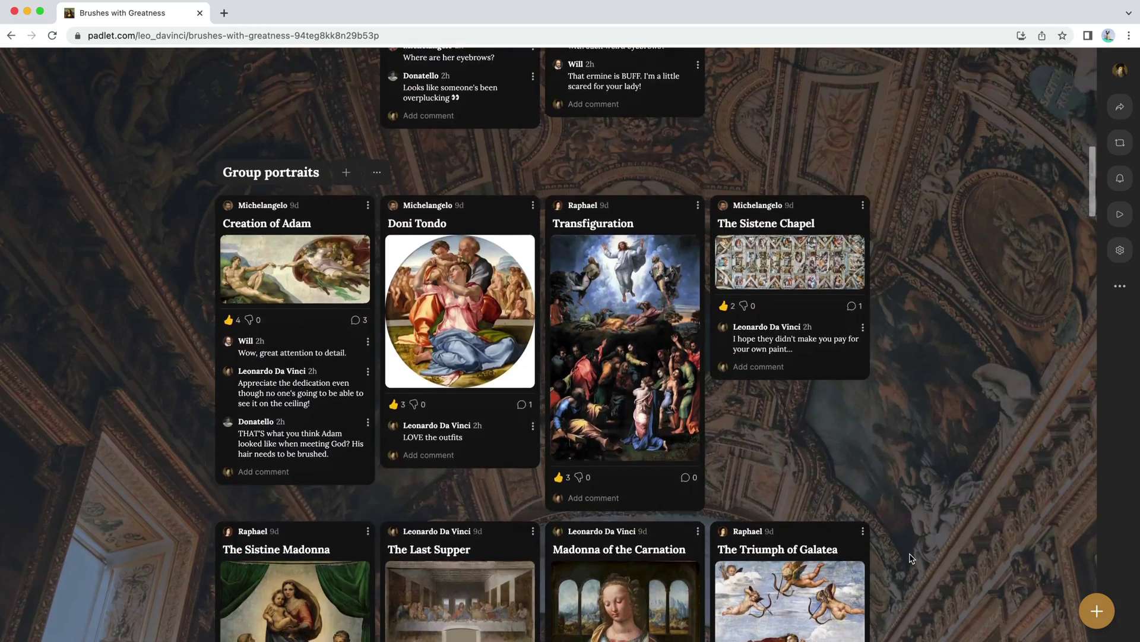
scroll(912, 559, "down", 1)
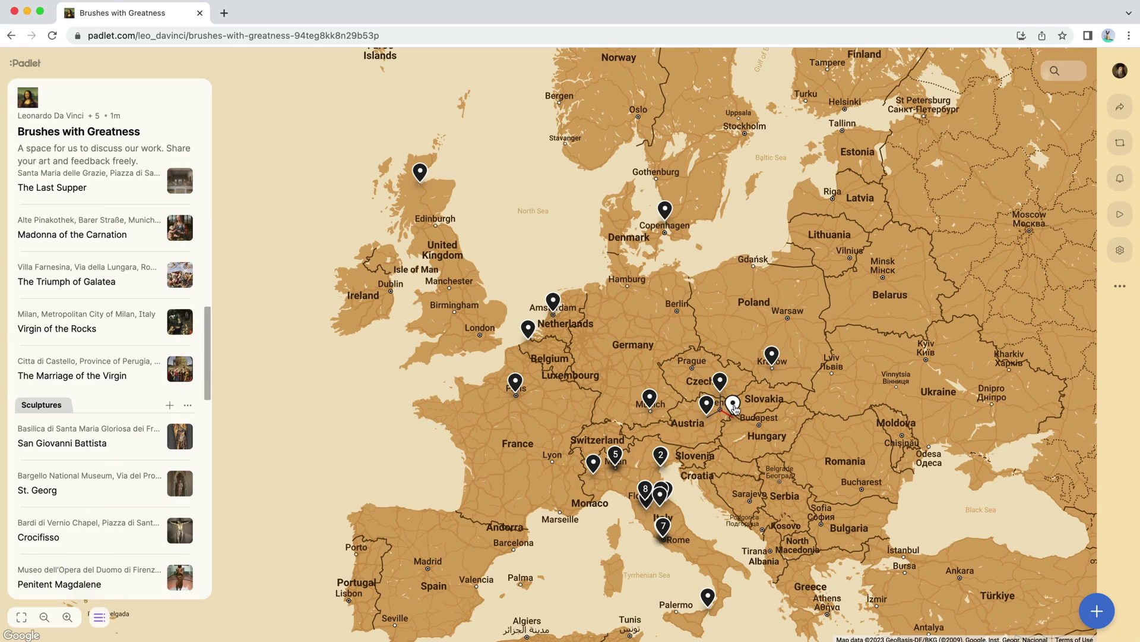
Step: Preview the Lacrimosa, Piano Concerto No. 23 and Lady with an Ermine posts from their map pins
left_click(733, 406)
left_click(707, 404)
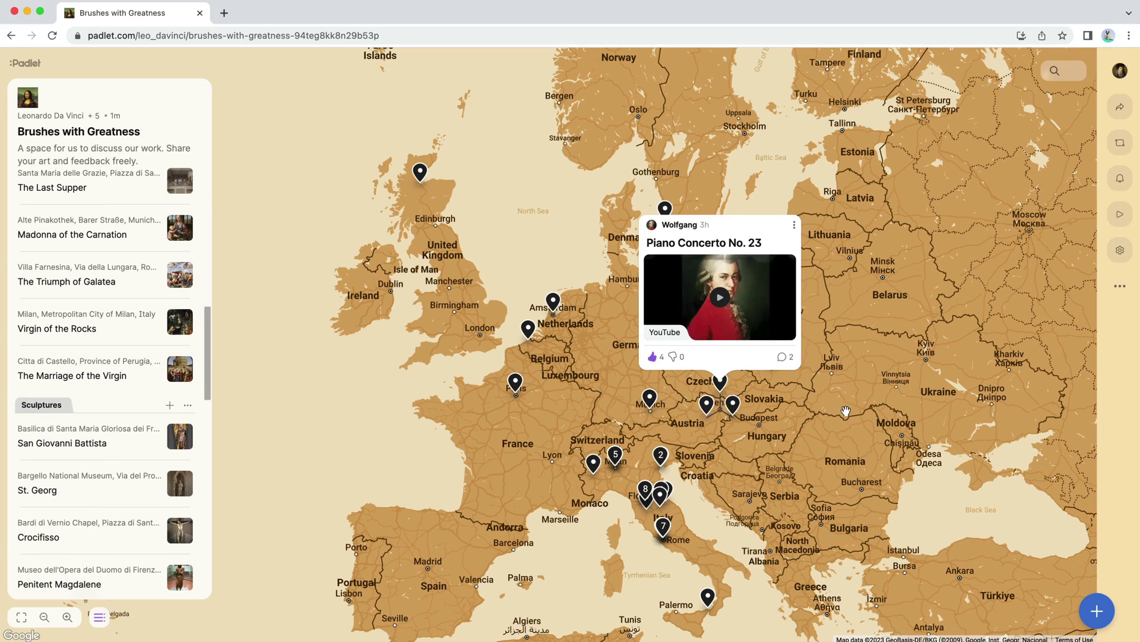
left_click(792, 378)
left_click(774, 355)
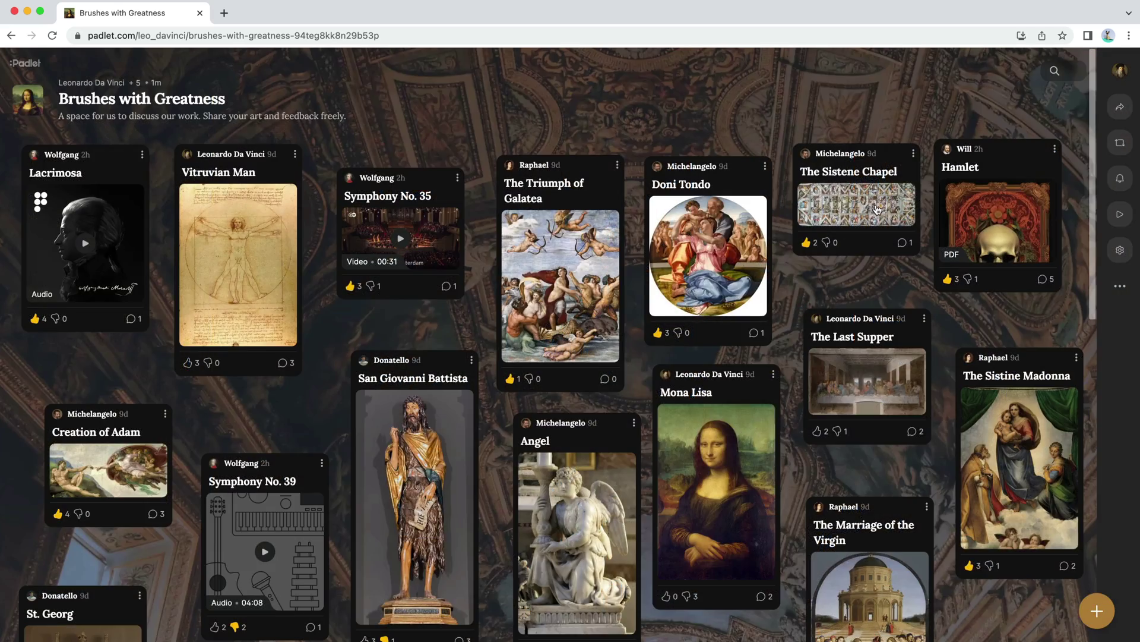
Step: Move The Sistene Chapel card into Doni Tondo's spot on the canvas, then return to Wall with sections
left_click_drag(795, 210, 638, 208)
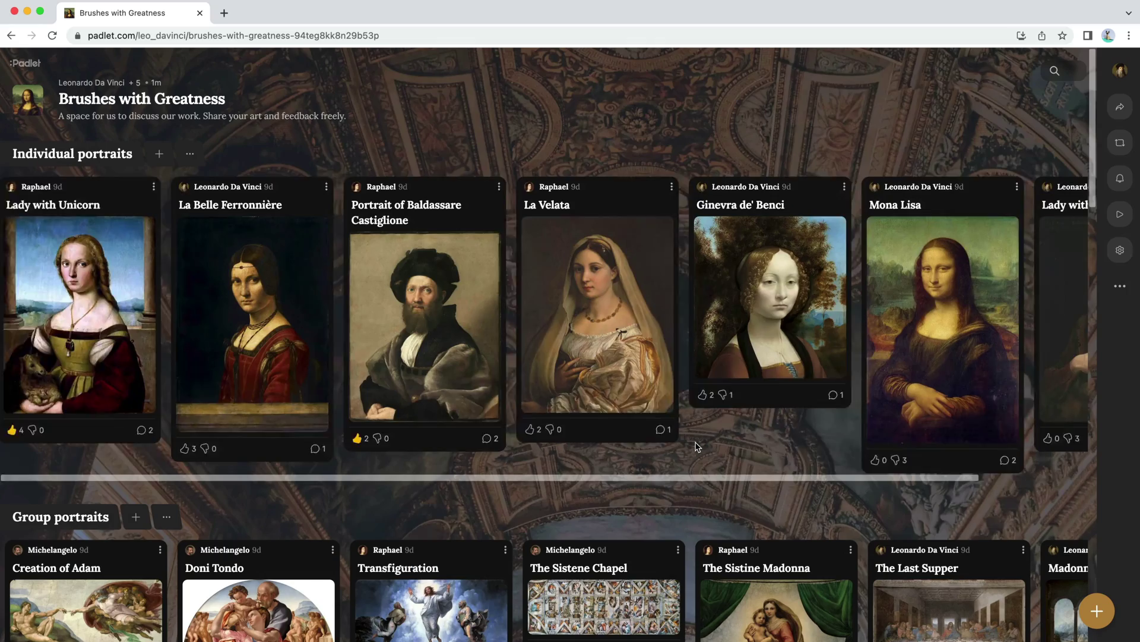
scroll(696, 447, "right", 2)
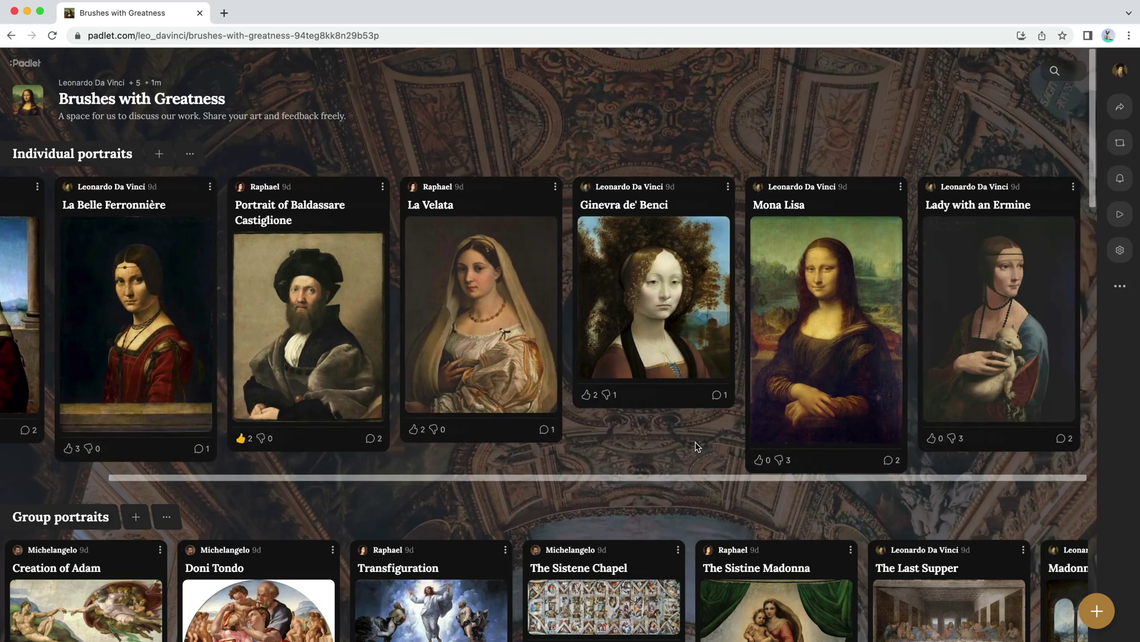
scroll(697, 447, "left", 2)
scroll(697, 447, "down", 5)
scroll(697, 446, "down", 10)
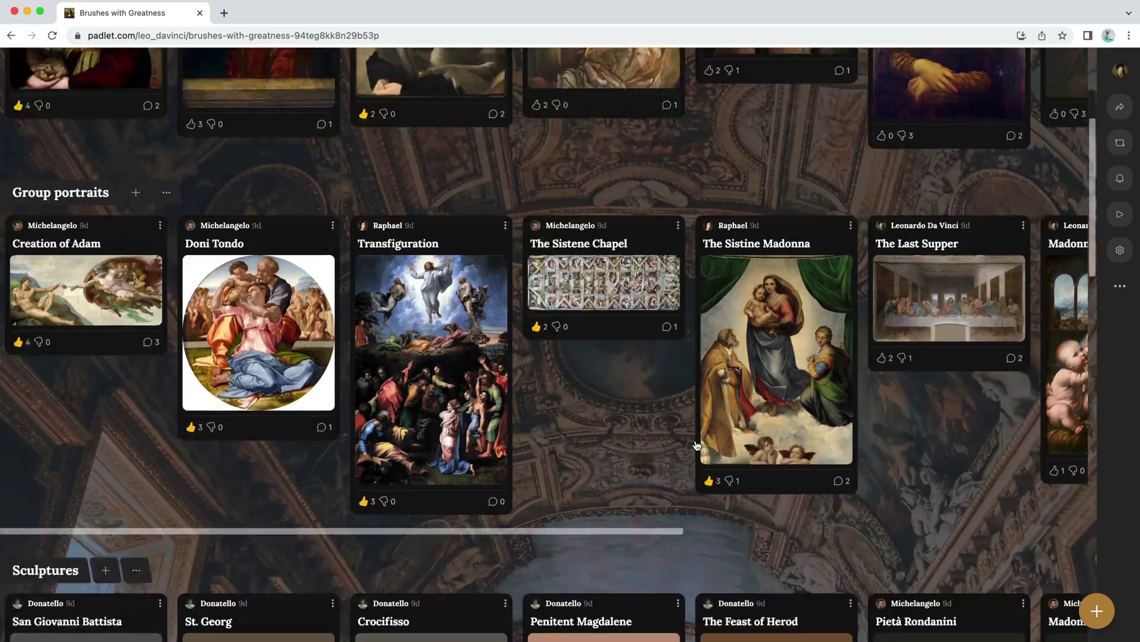
scroll(697, 446, "down", 6)
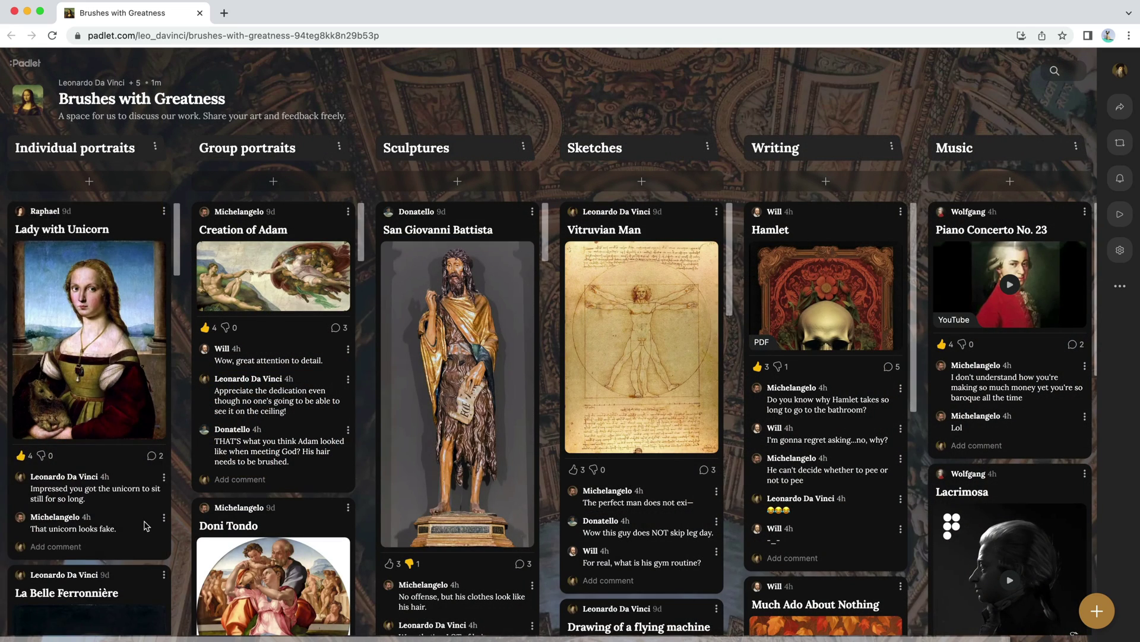
scroll(146, 525, "down", 10)
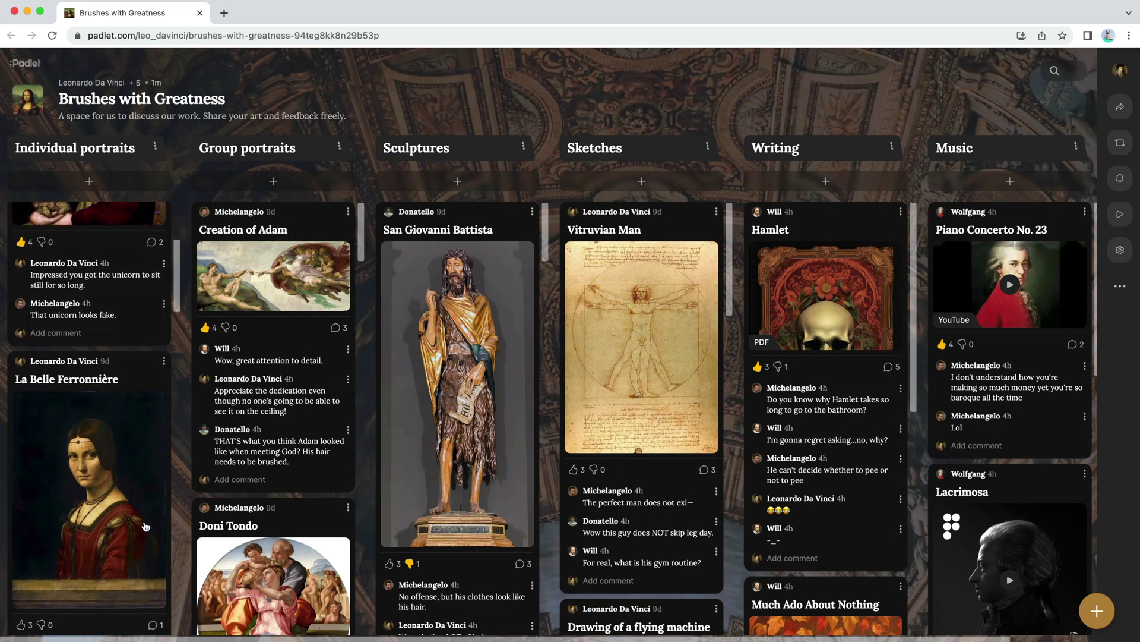
scroll(305, 524, "down", 10)
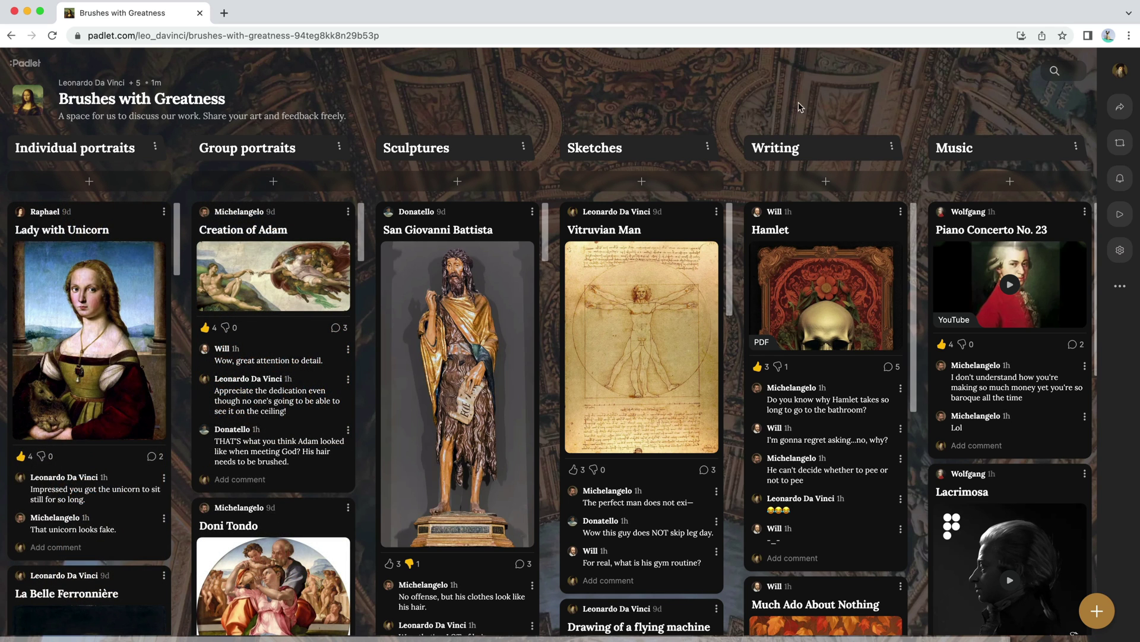
scroll(316, 491, "down", 9)
scroll(316, 492, "up", 6)
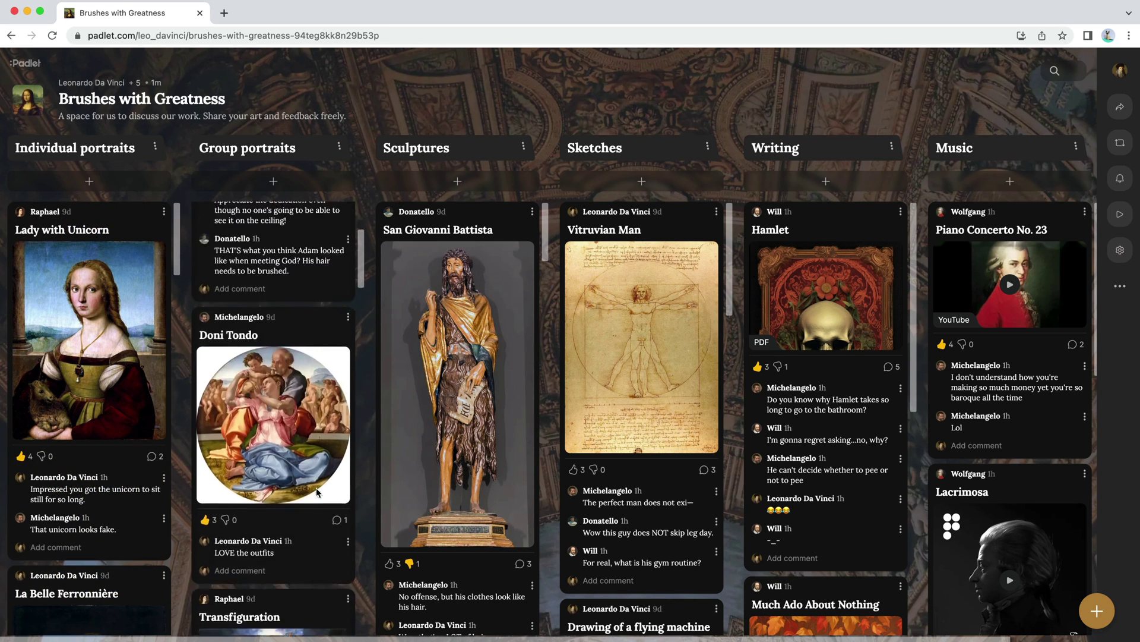
scroll(316, 491, "up", 6)
scroll(872, 426, "down", 6)
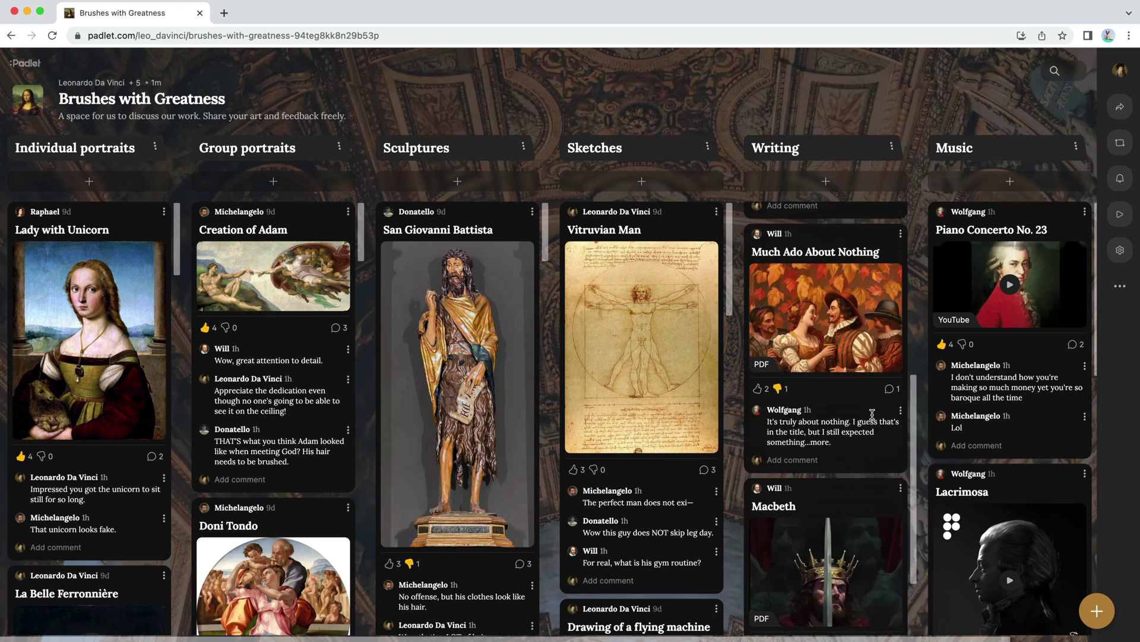
scroll(872, 419, "up", 6)
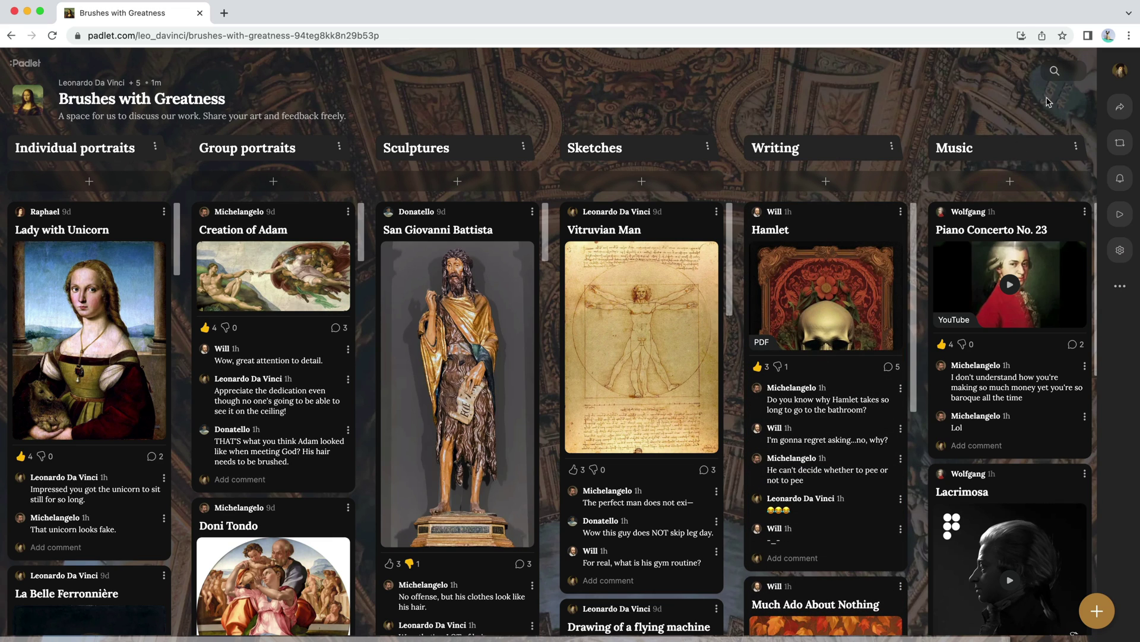
Step: Search the posts for 'la', clear the search, then filter the board to one author's posts
left_click(1067, 72)
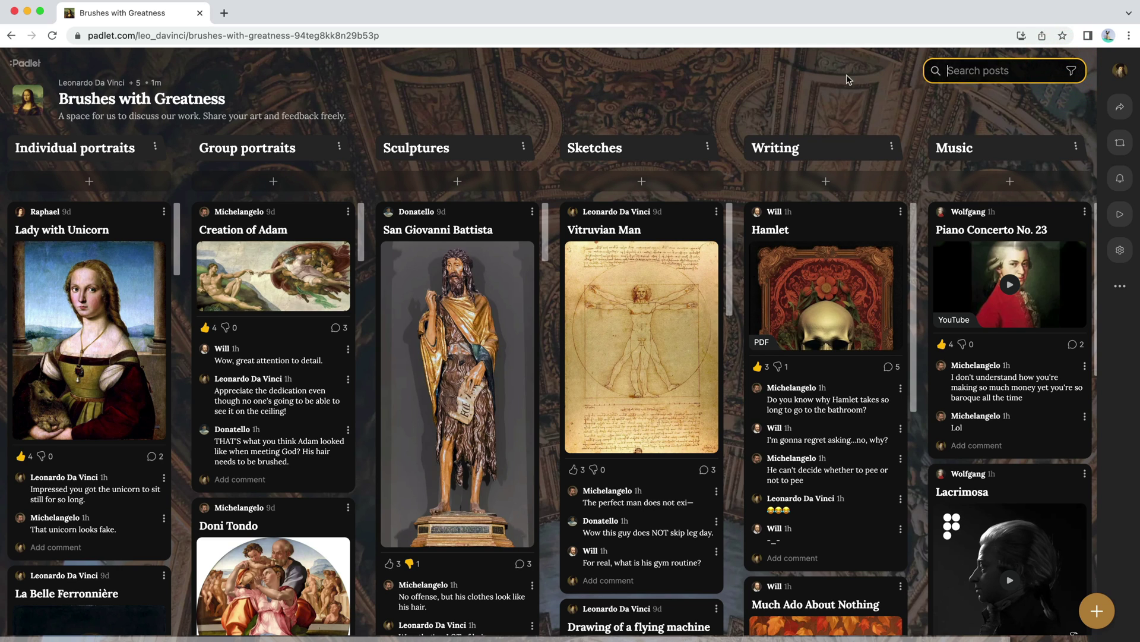
type("lady")
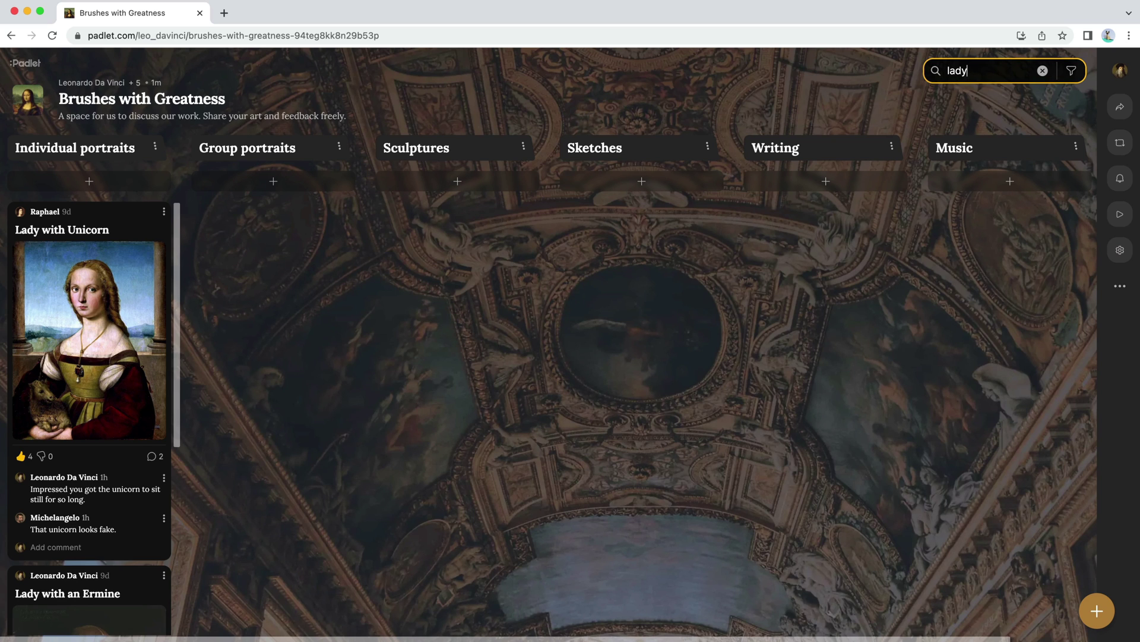
key("super+a")
key("BackSpace")
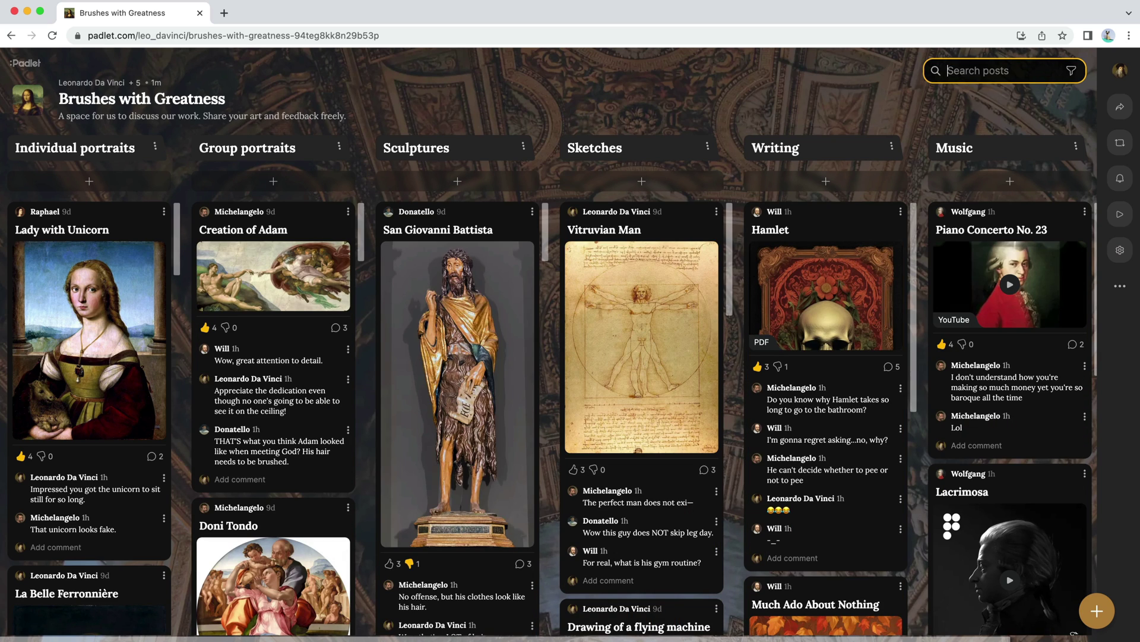
left_click(1072, 70)
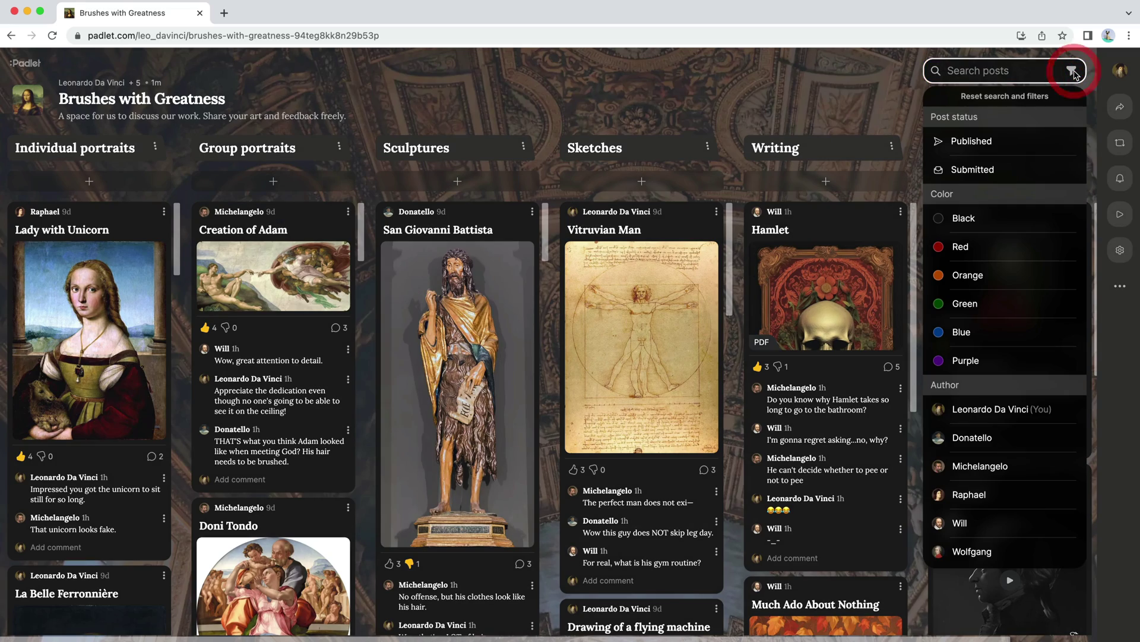
left_click(1043, 466)
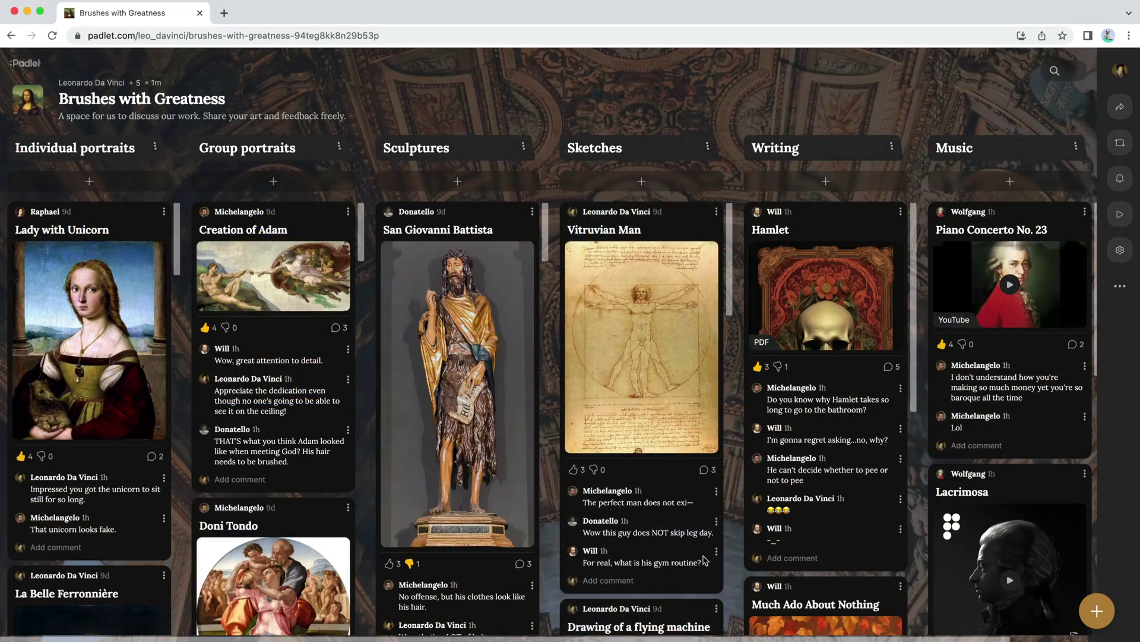
Step: Scroll down until The Sistene Chapel appears between Transfiguration and The Sistine Madonna in Group portraits
scroll(704, 545, "down", 7)
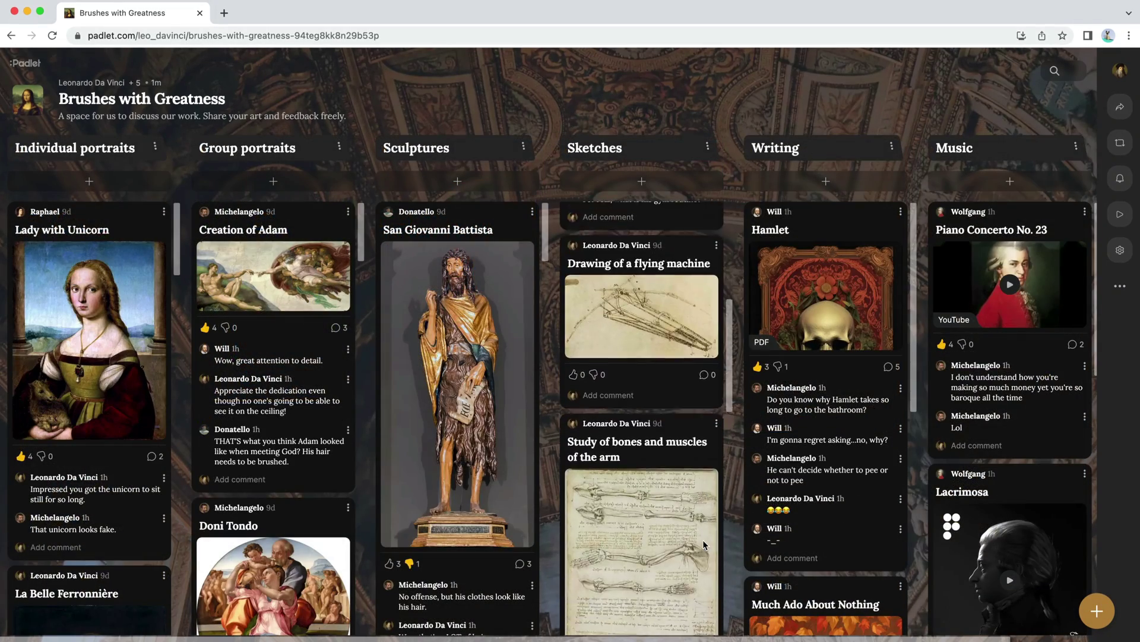
scroll(704, 545, "down", 10)
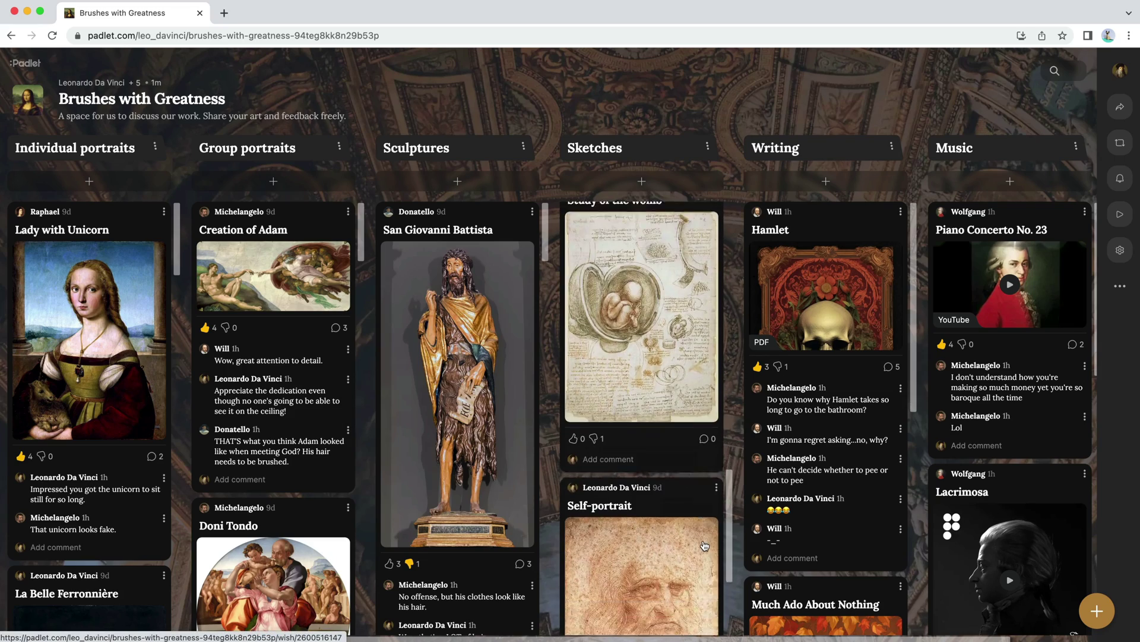
scroll(704, 546, "up", 15)
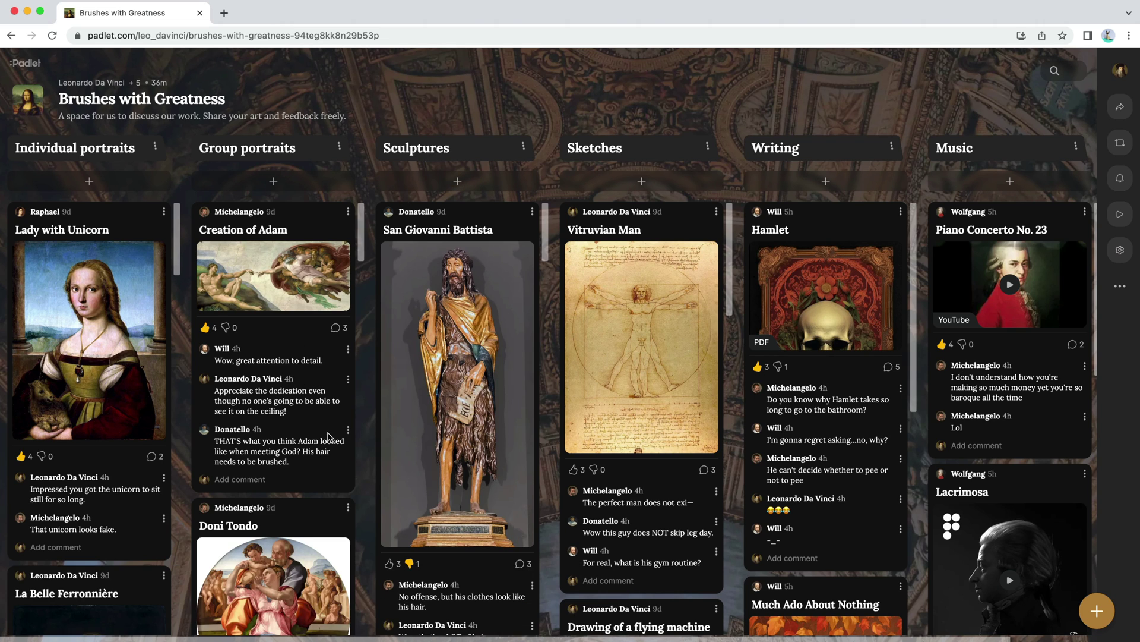
scroll(328, 436, "down", 5)
scroll(328, 410, "down", 1)
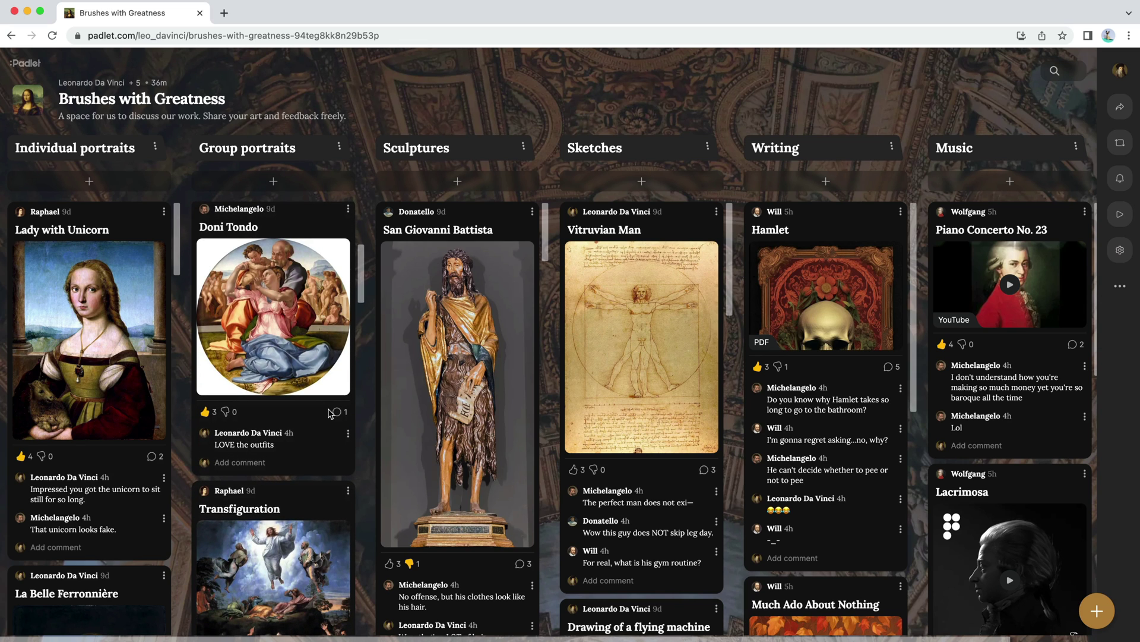
scroll(333, 458, "down", 5)
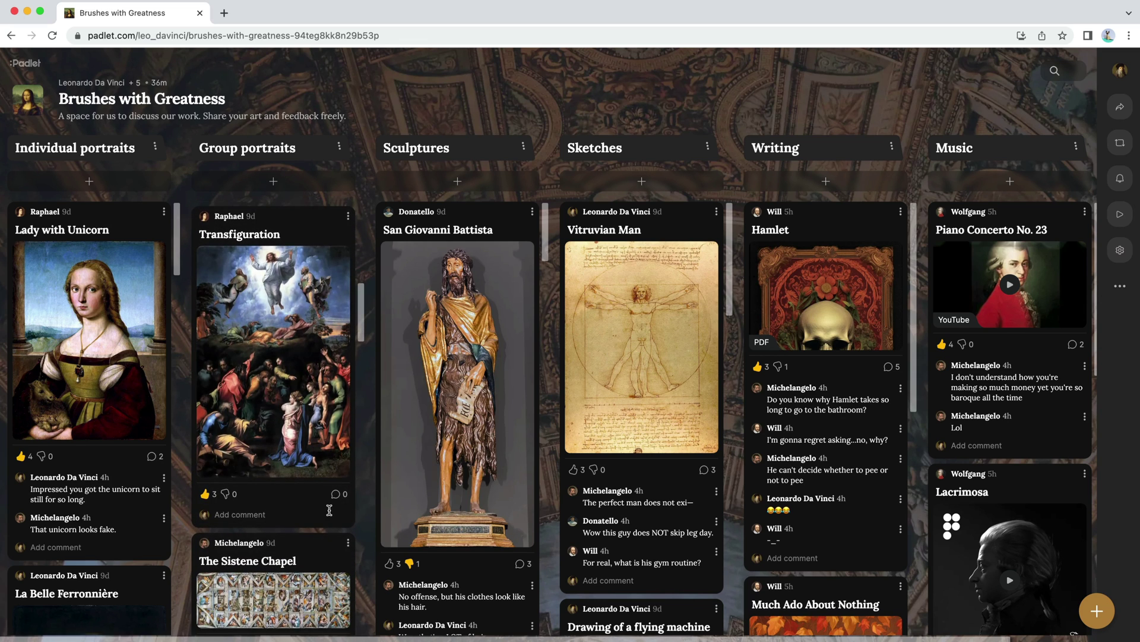
scroll(329, 509, "down", 10)
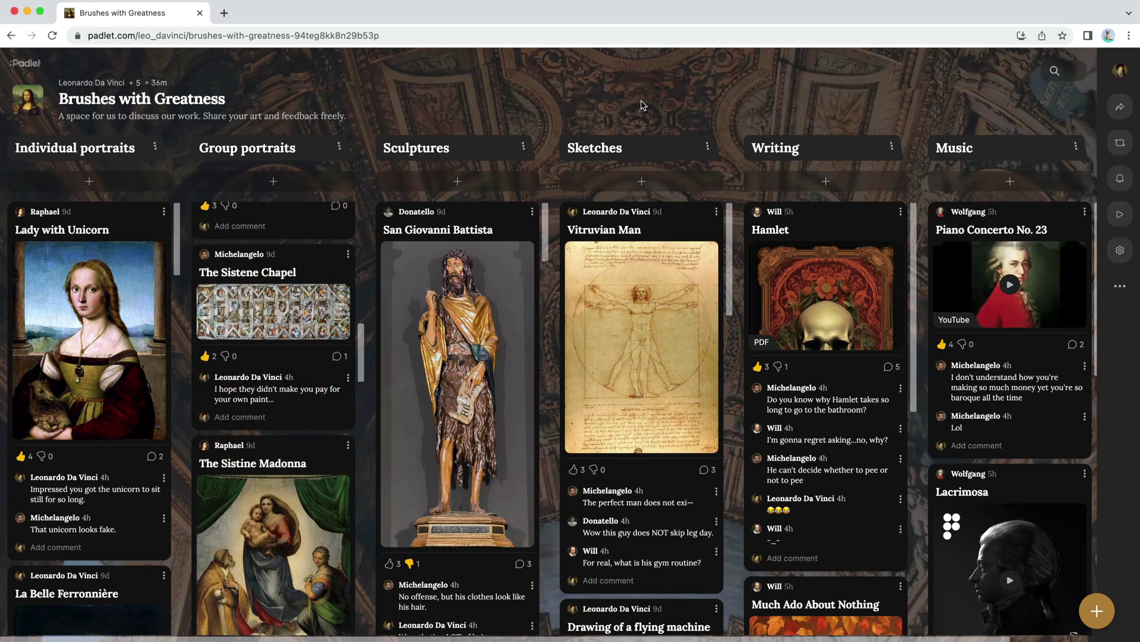
Step: Download The Sistene Chapel post's attached image and close the expanded post
left_click(302, 312)
left_click(1120, 204)
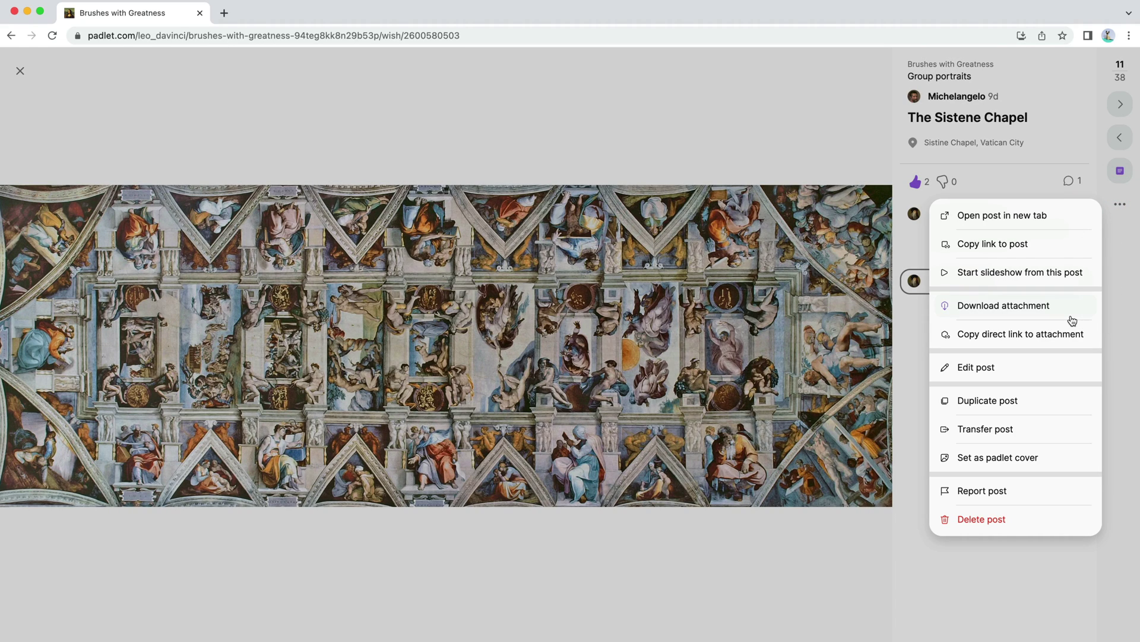
left_click(1071, 320)
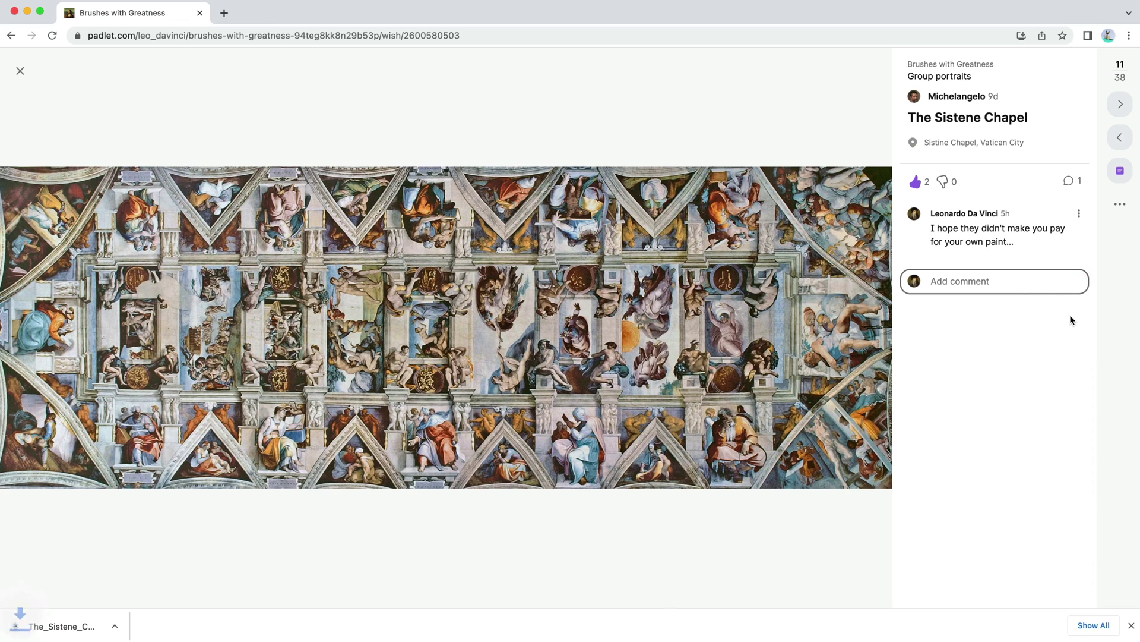
key("Escape")
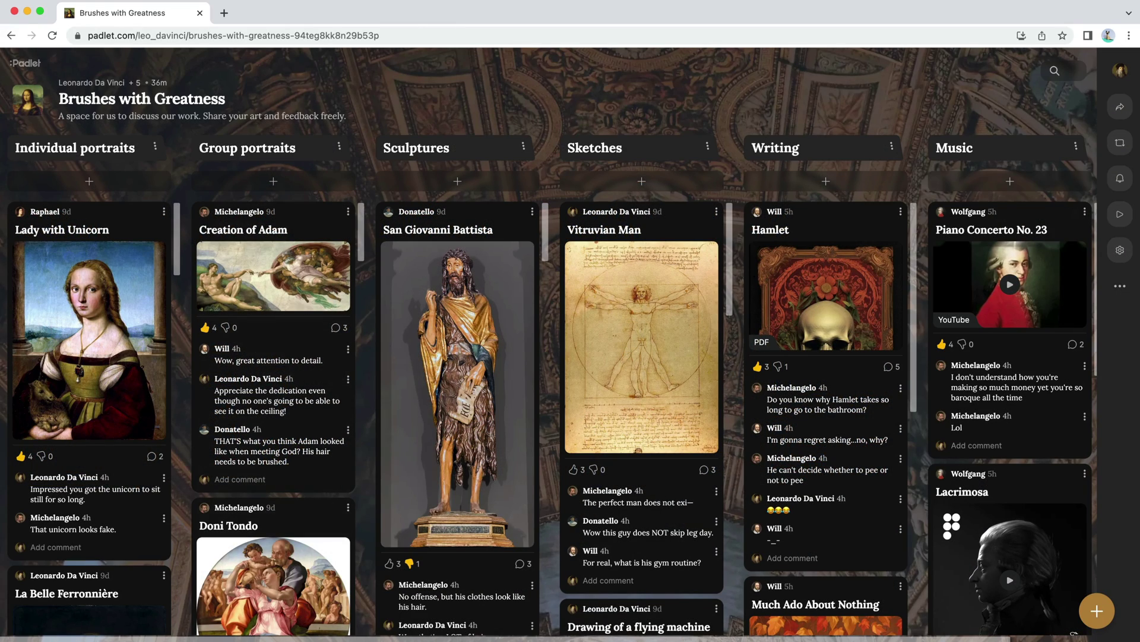
left_click(1120, 215)
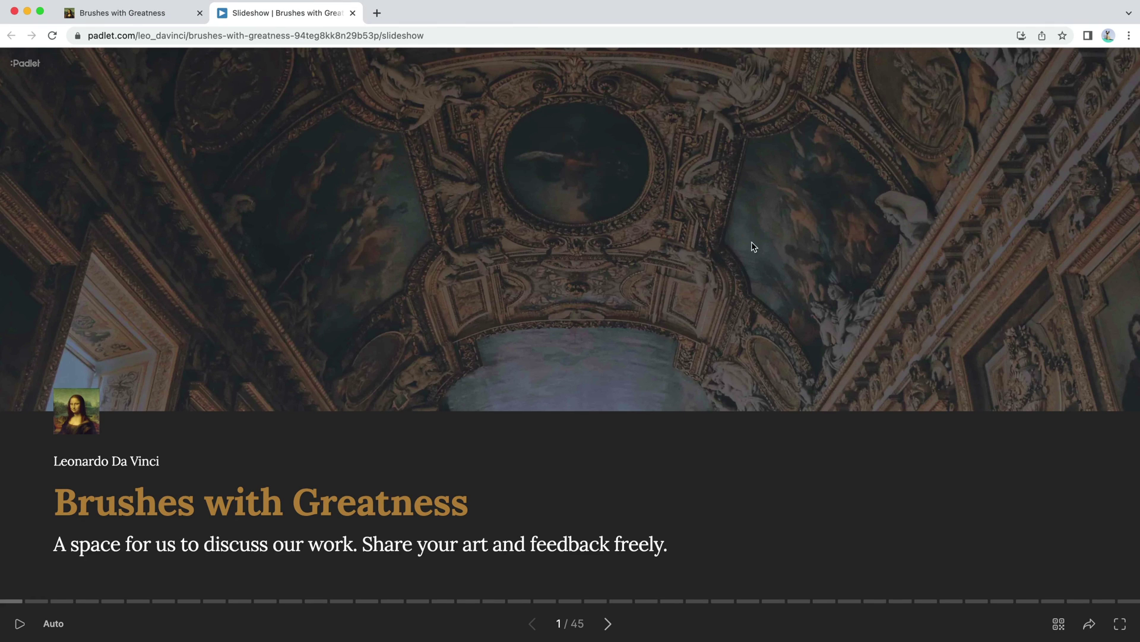
left_click(606, 626)
left_click(606, 629)
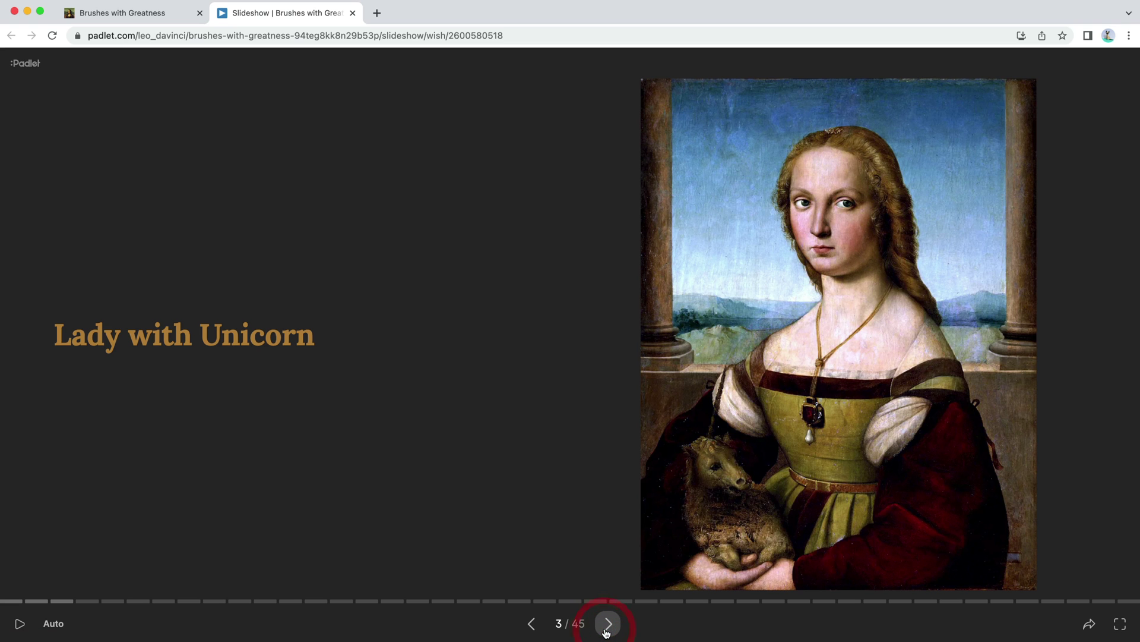
left_click(607, 629)
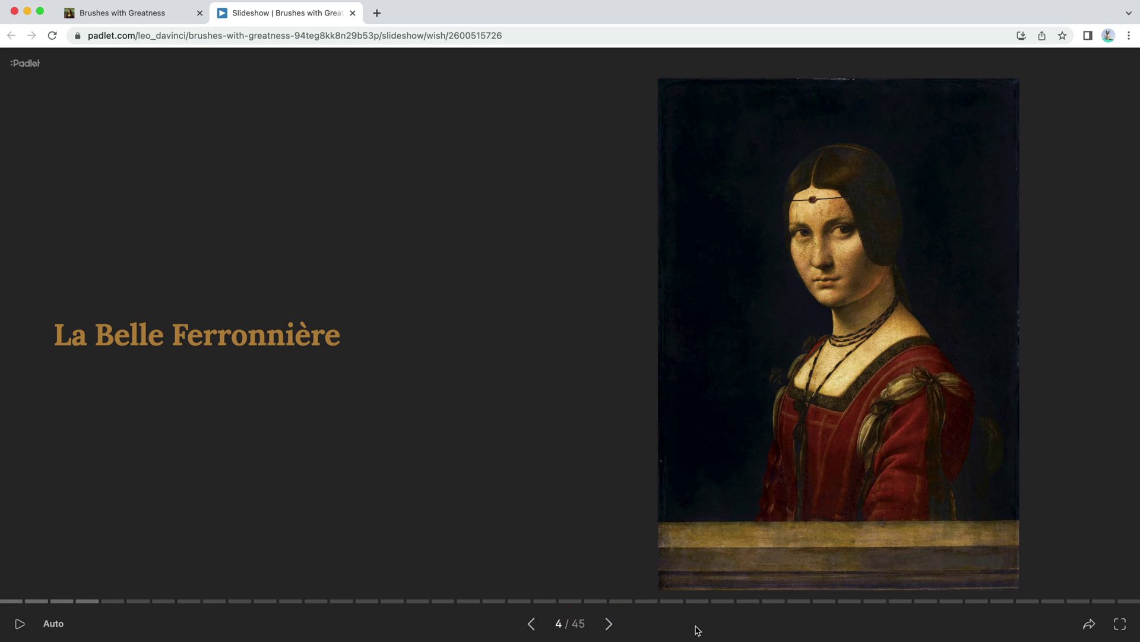
key("Right")
key("Right")
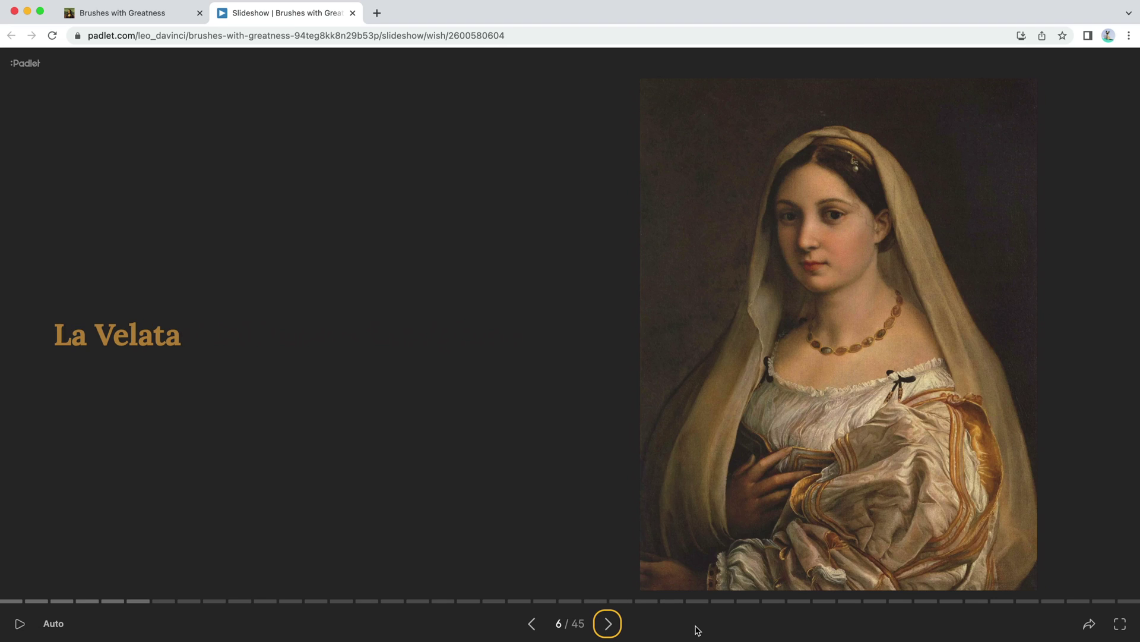
key("Right")
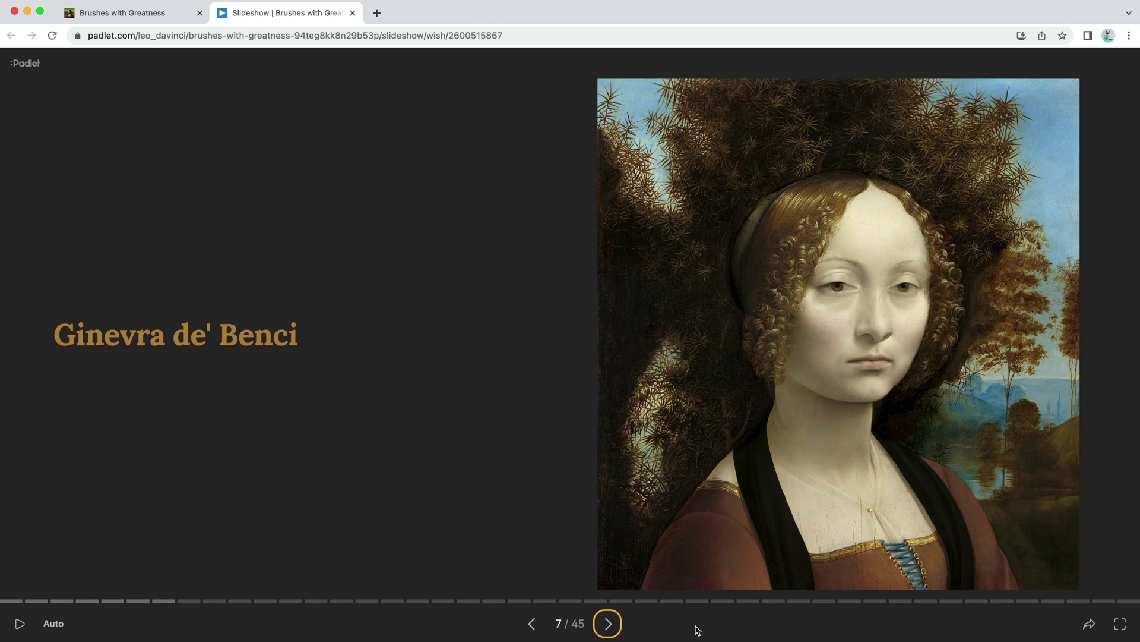
key("Right")
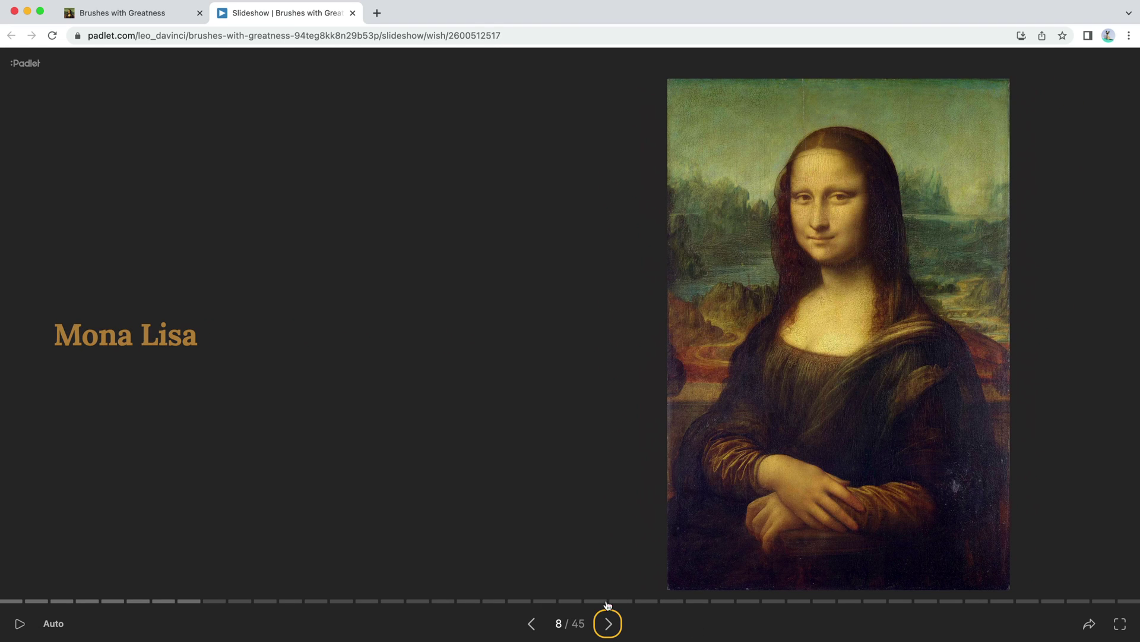
left_click(17, 622)
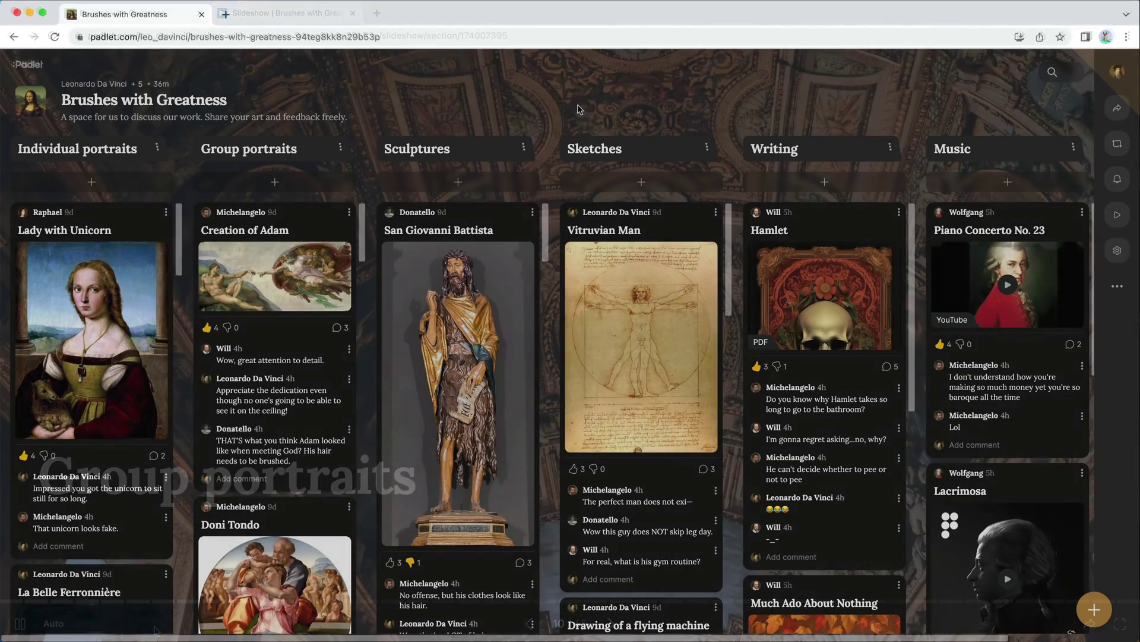
Step: Set the board's privacy to Public with visitor permission Can read, and save
left_click(1118, 108)
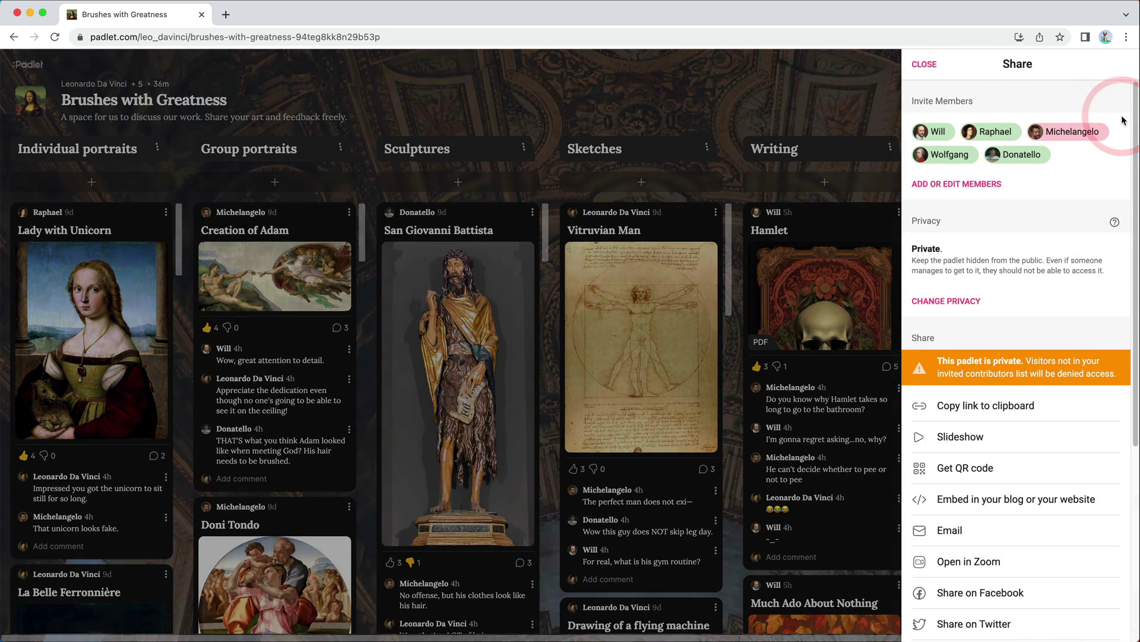
left_click(978, 303)
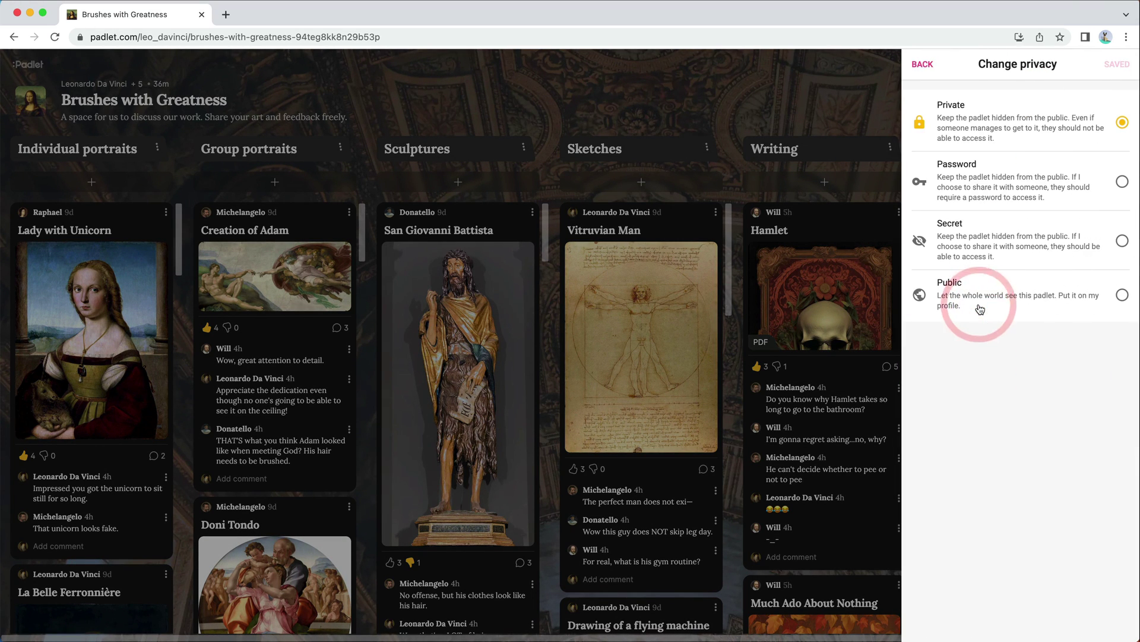
left_click(1123, 296)
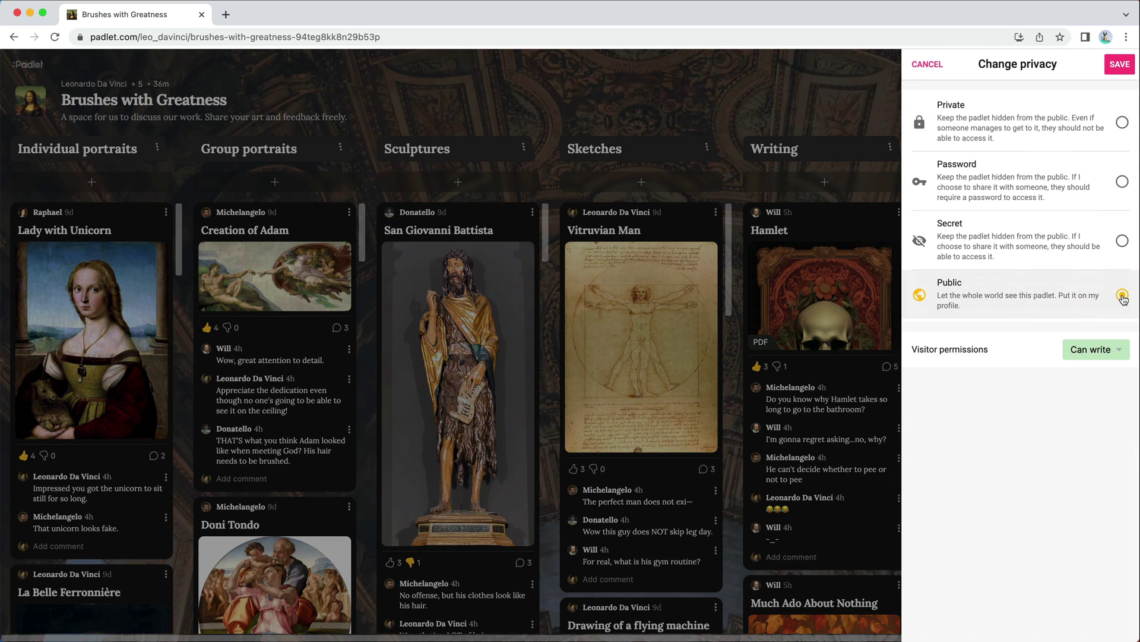
left_click(1122, 349)
left_click(1112, 295)
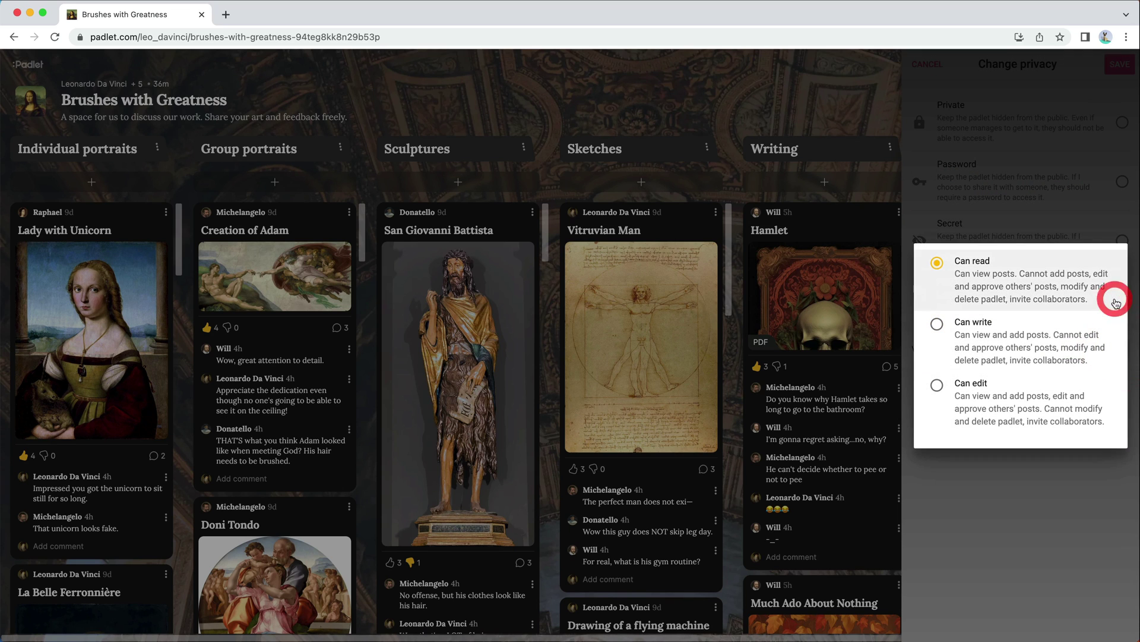
left_click(1111, 224)
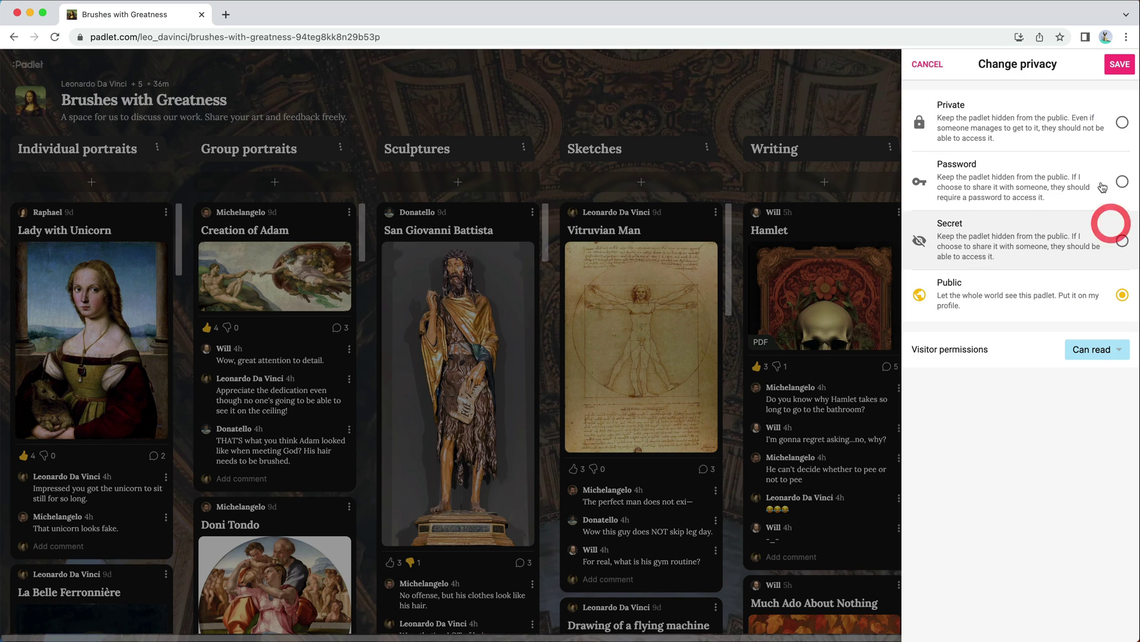
left_click(1120, 65)
left_click(924, 75)
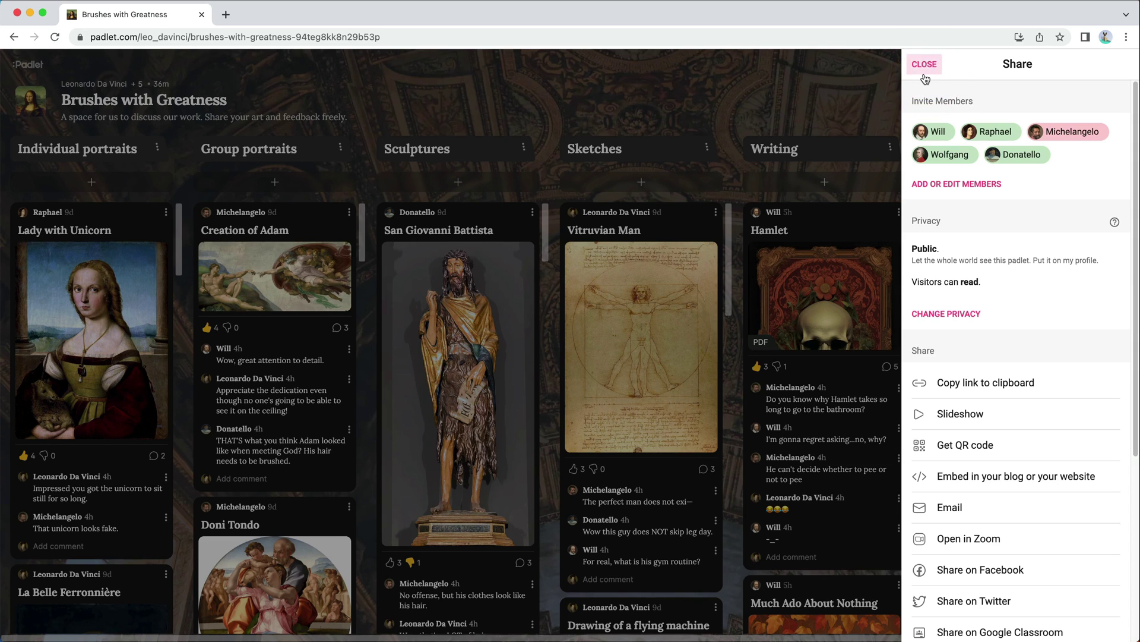
Step: Copy the board's full embed code from Embed in your blog
left_click(1126, 492)
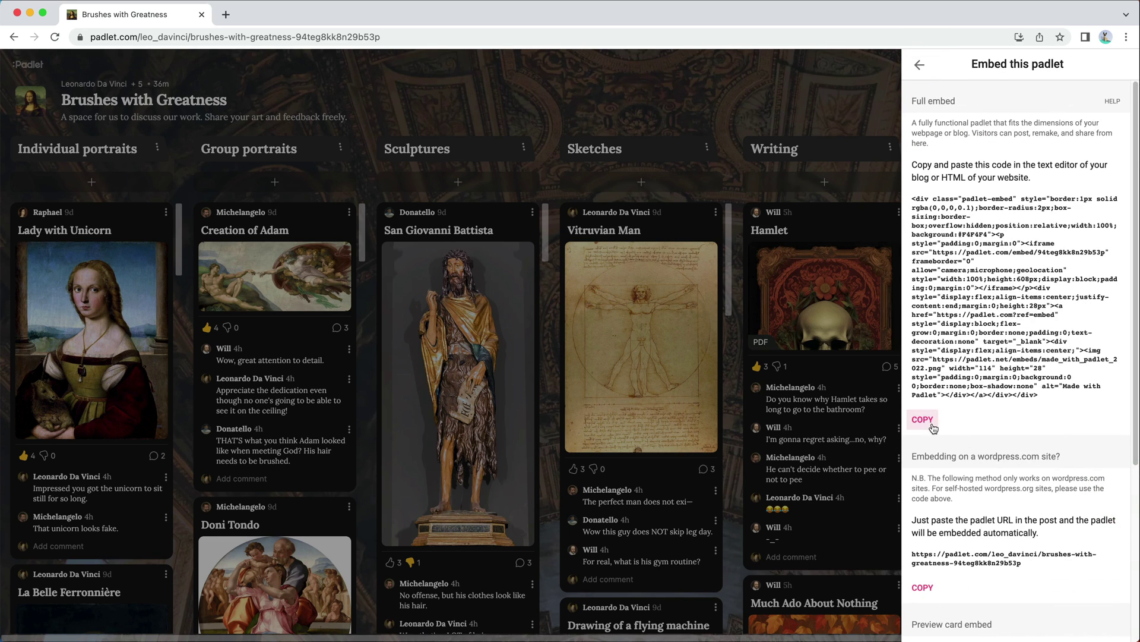
left_click(925, 420)
left_click(921, 67)
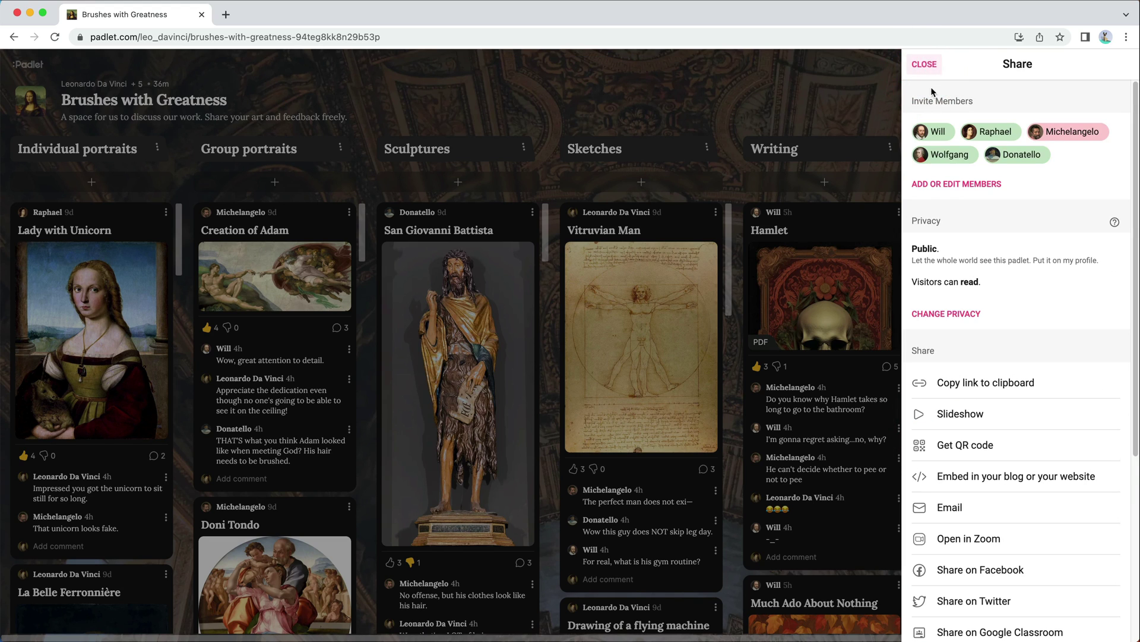
Step: Export the board via Save as image and view the result at full size and fit-to-window
scroll(1028, 230, "down", 5)
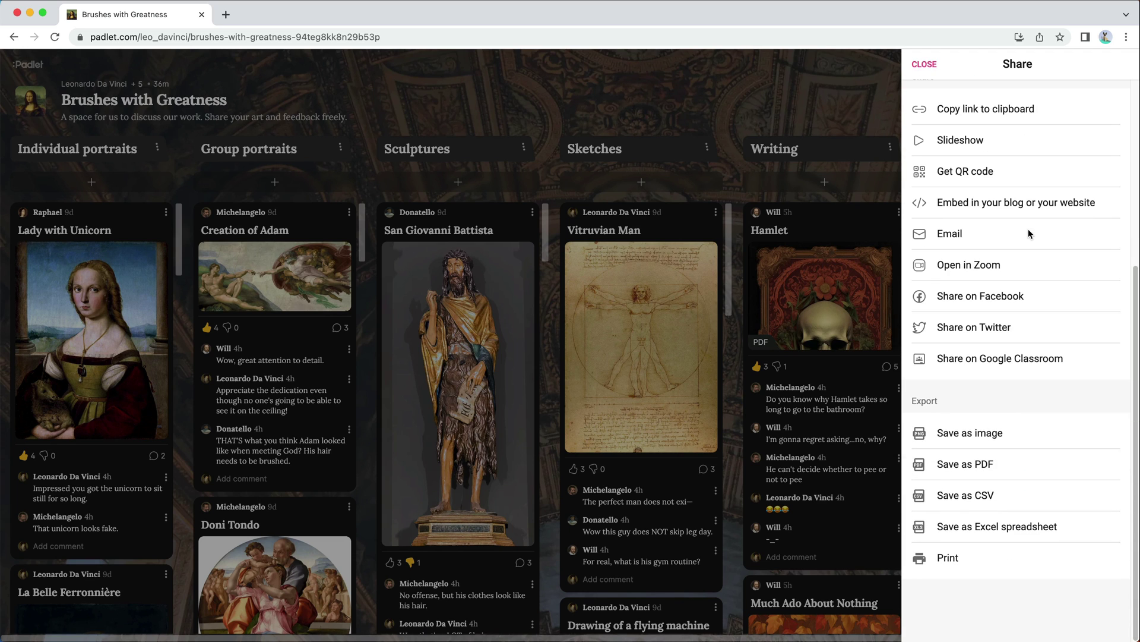
left_click(1075, 428)
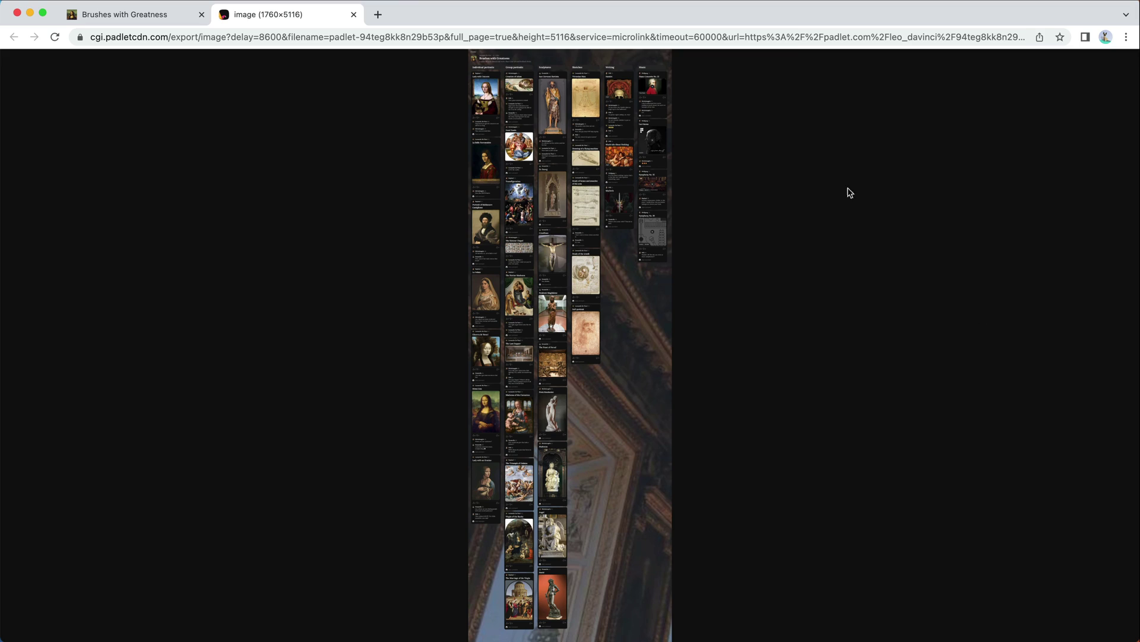
left_click(583, 112)
scroll(586, 210, "down", 20)
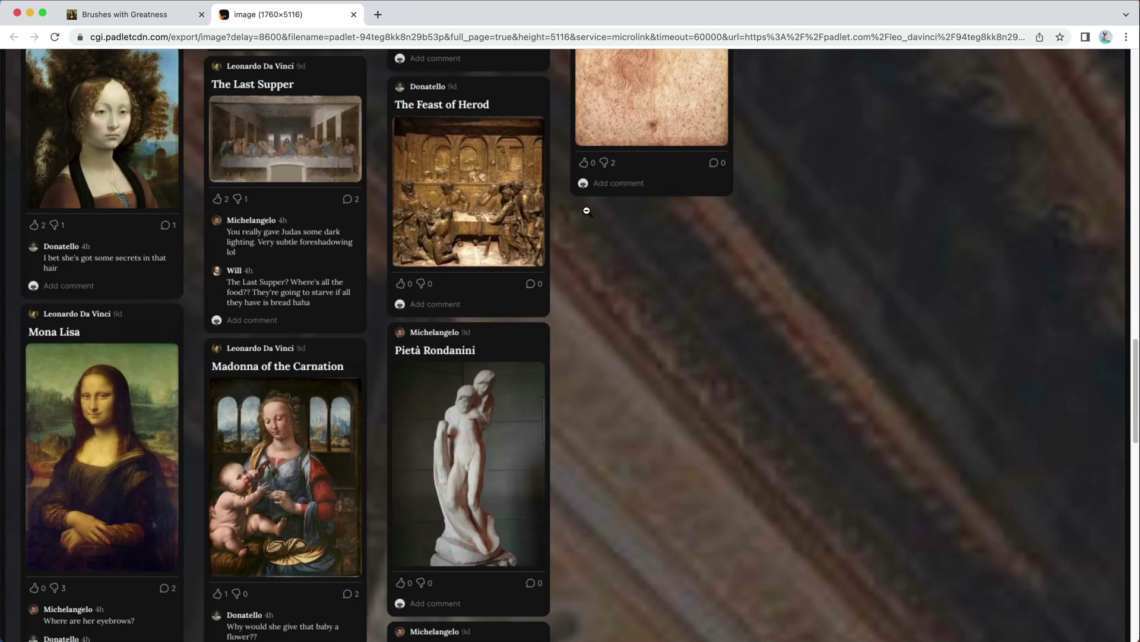
left_click(586, 211)
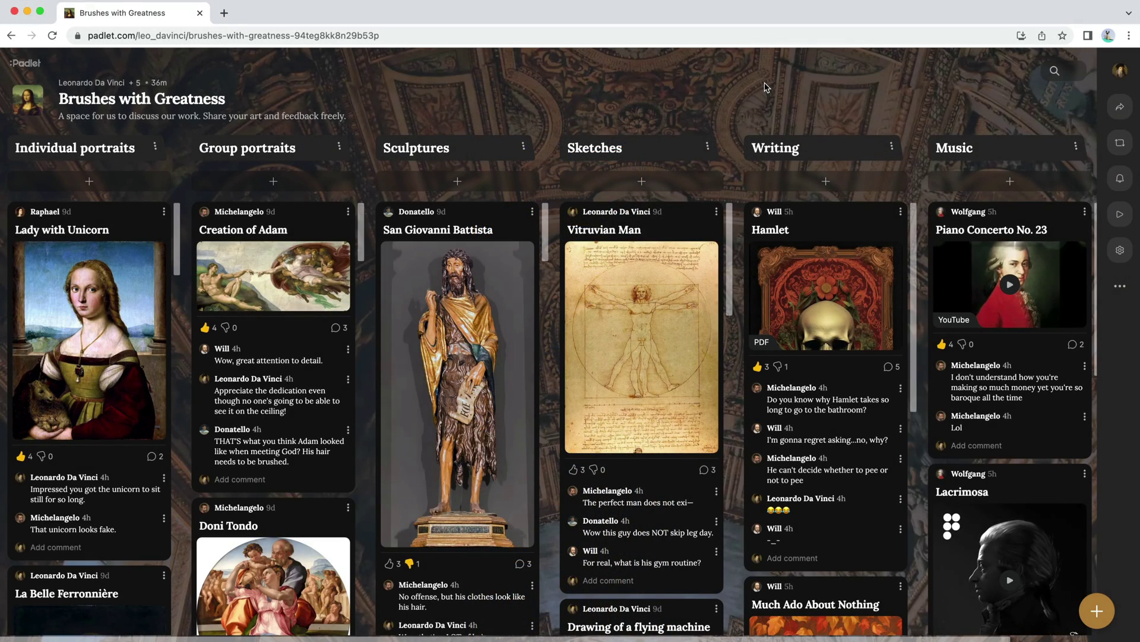
scroll(177, 476, "down", 6)
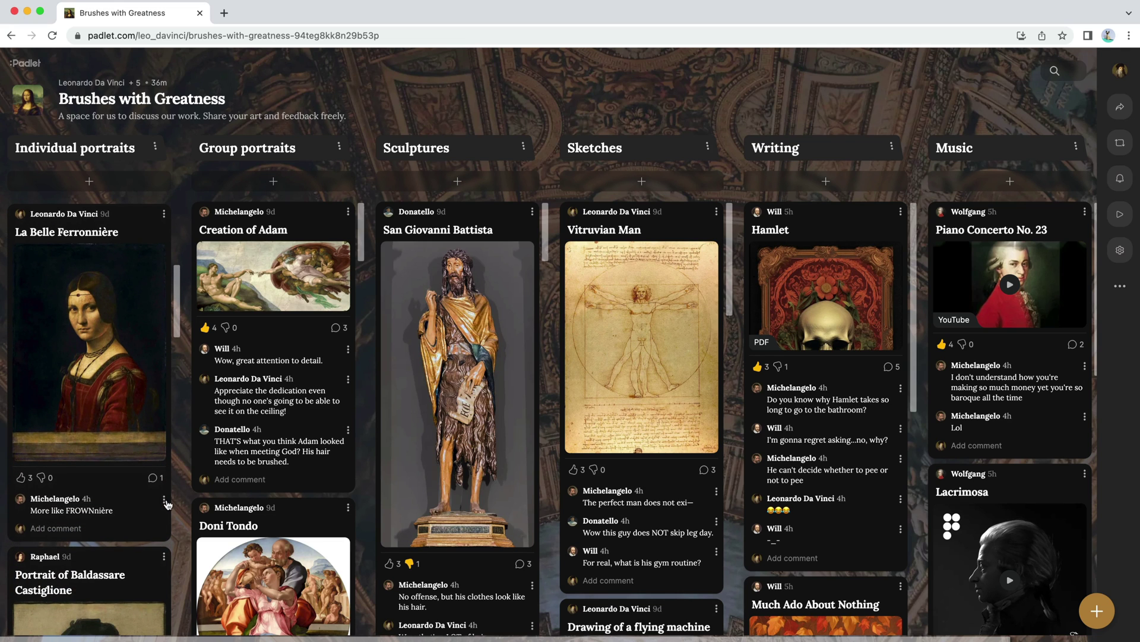
scroll(296, 508, "down", 5)
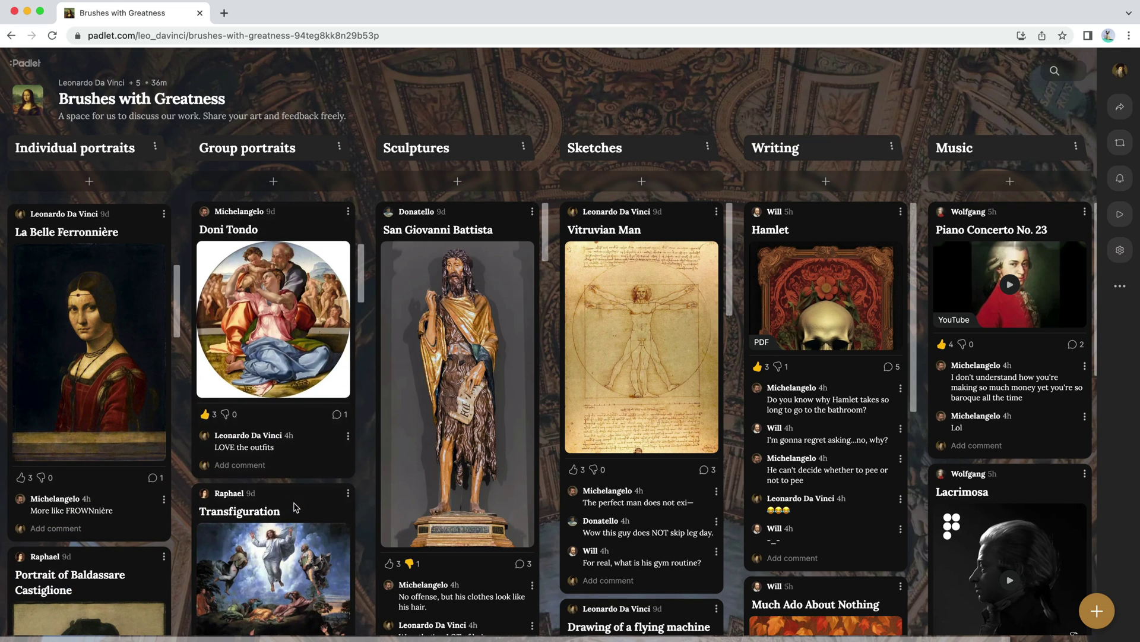